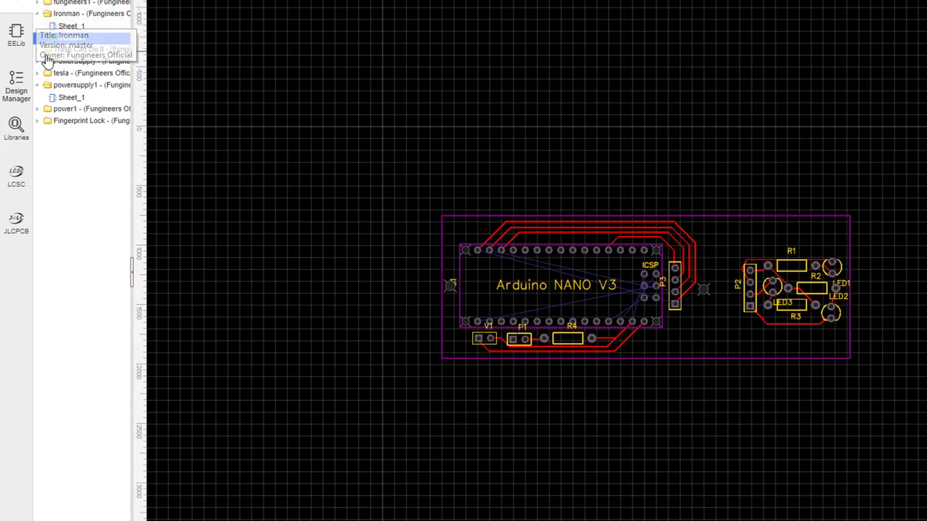
left_click(37, 4)
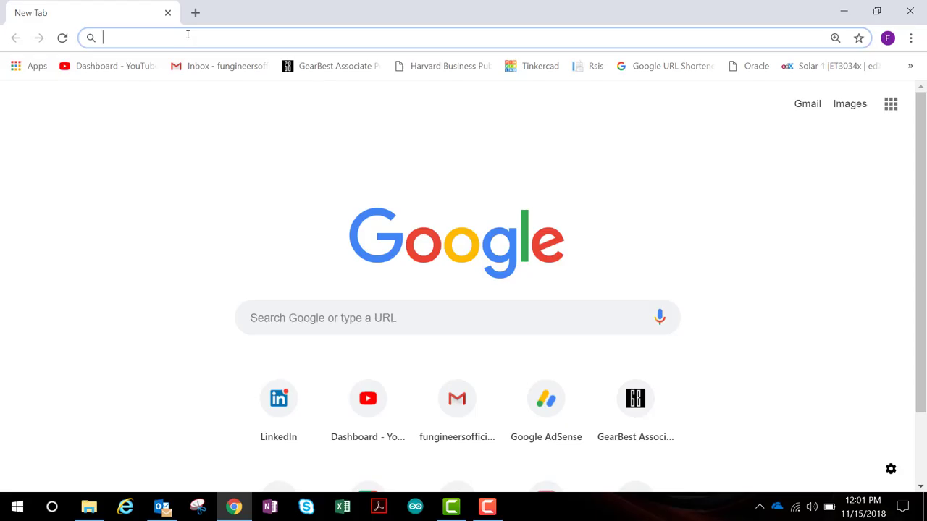
Open the EasyEDA editor in the browser and view the dual adjustable power supply's schematic and PCB layout.
type("easy")
key("Return")
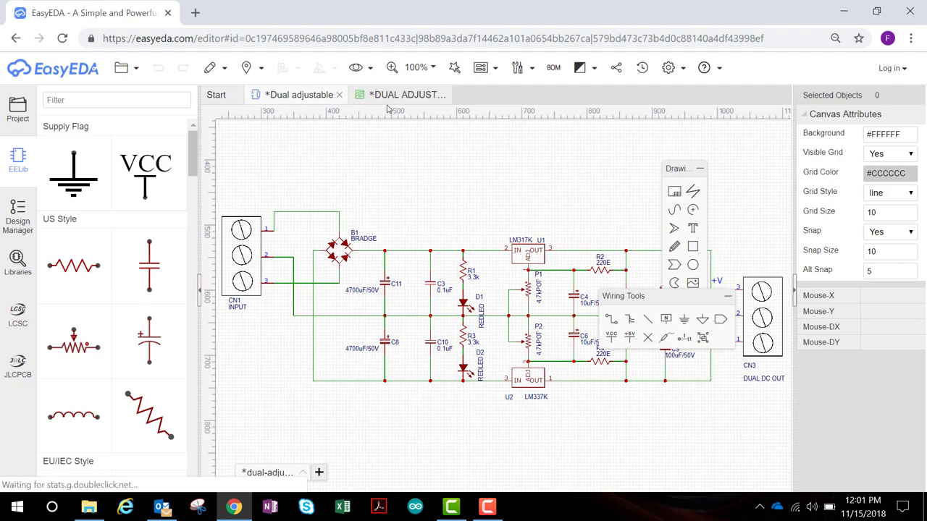
left_click(383, 105)
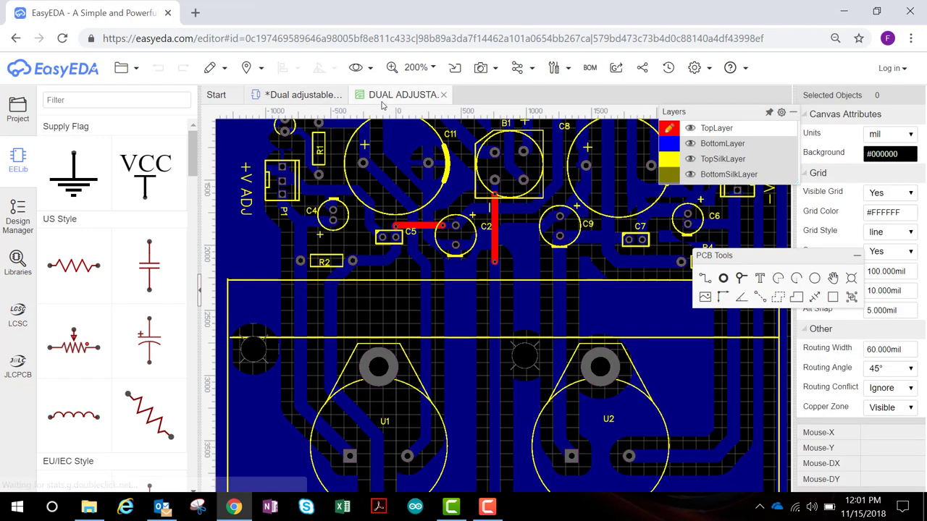
left_click(306, 96)
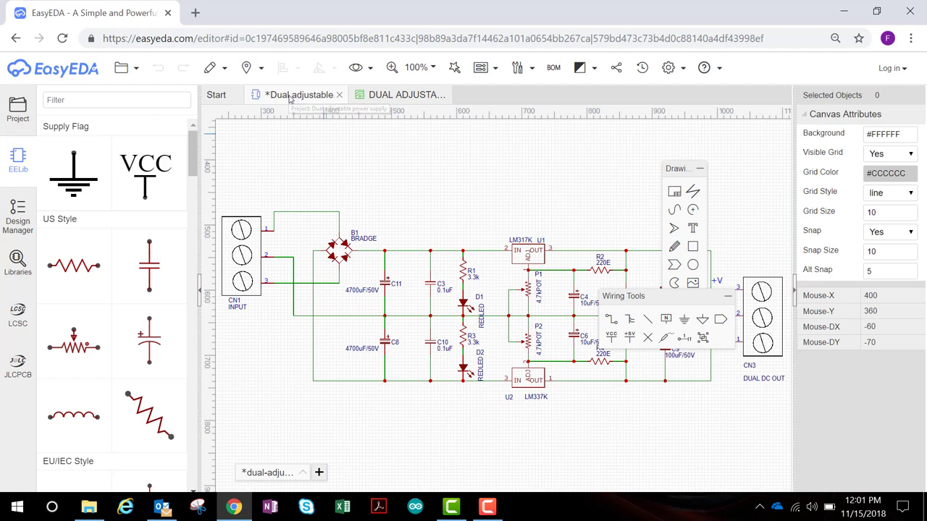
left_click(400, 94)
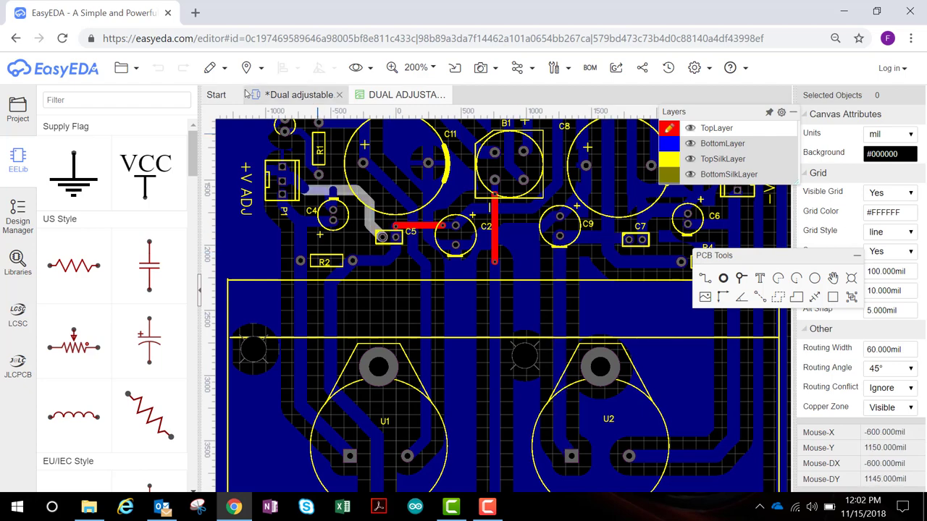
left_click(338, 95)
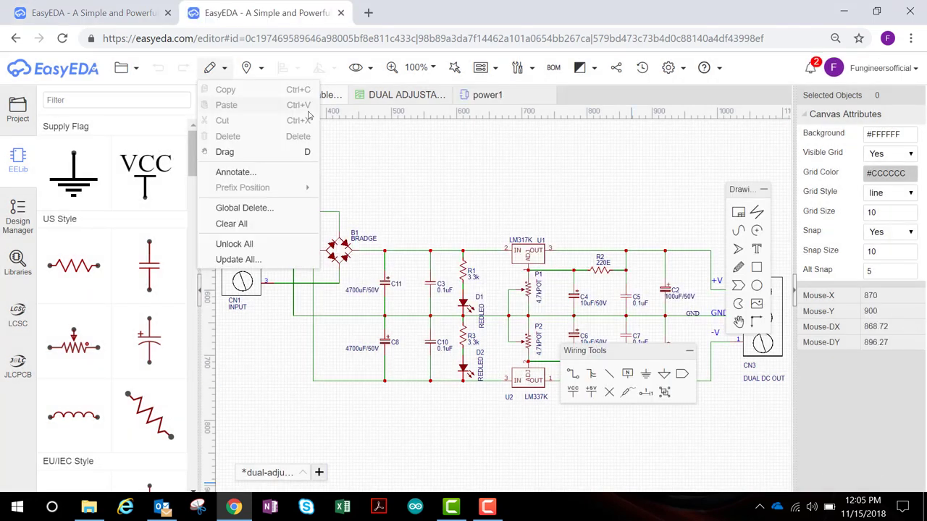
Start creating a new project in the EasyEDA editor.
left_click(136, 68)
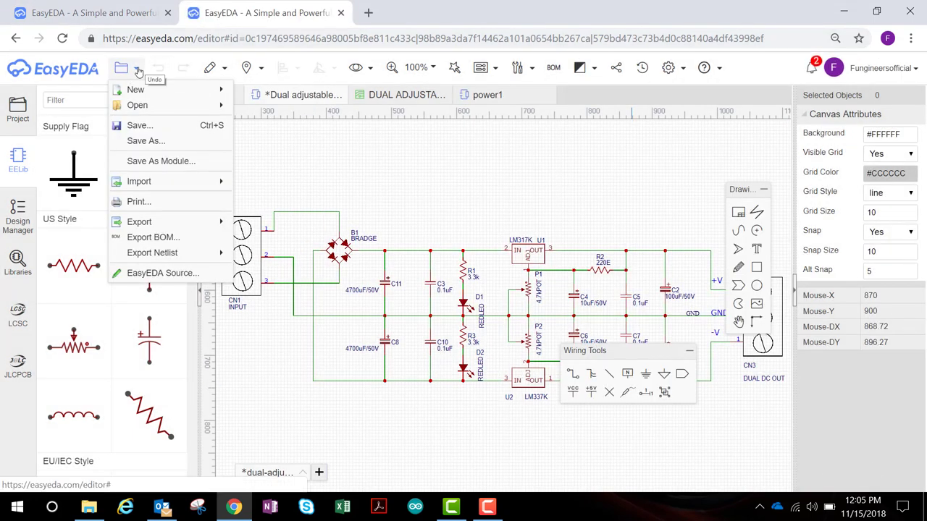
mouse_move(174, 87)
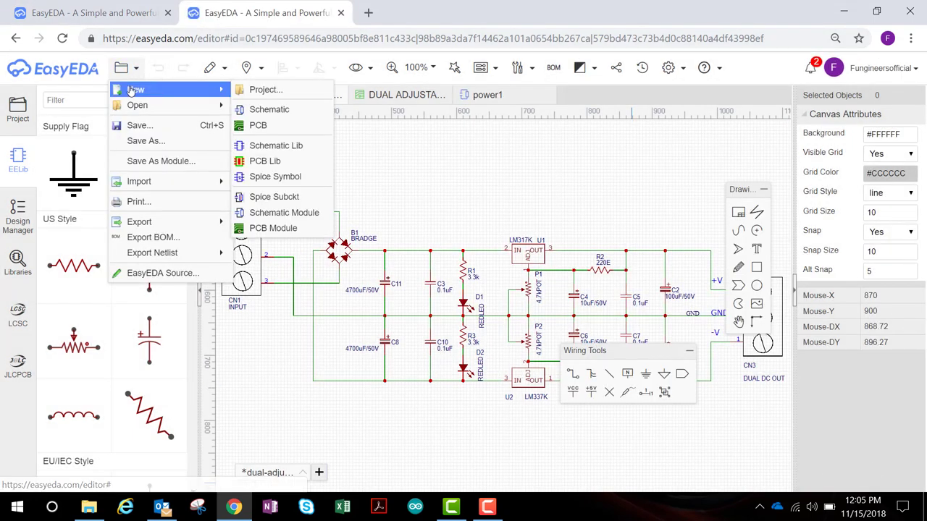
left_click(262, 89)
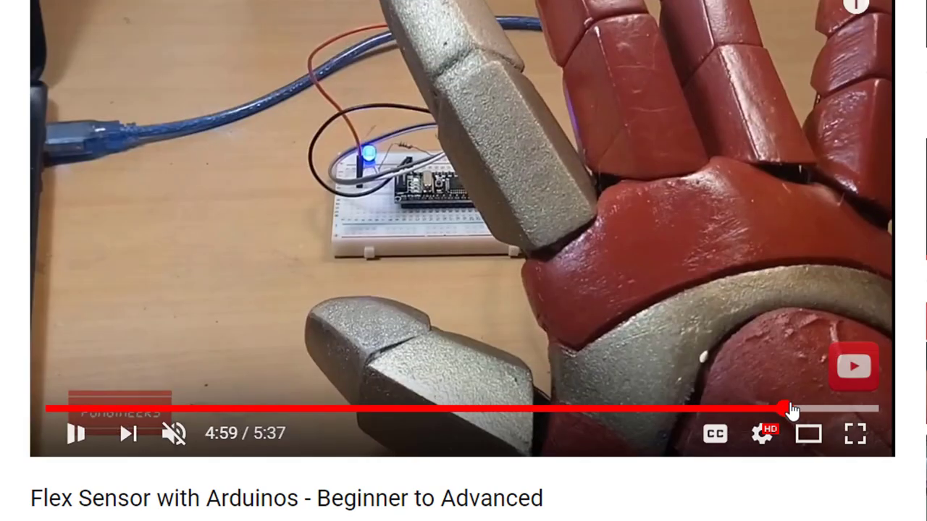
left_click(848, 207)
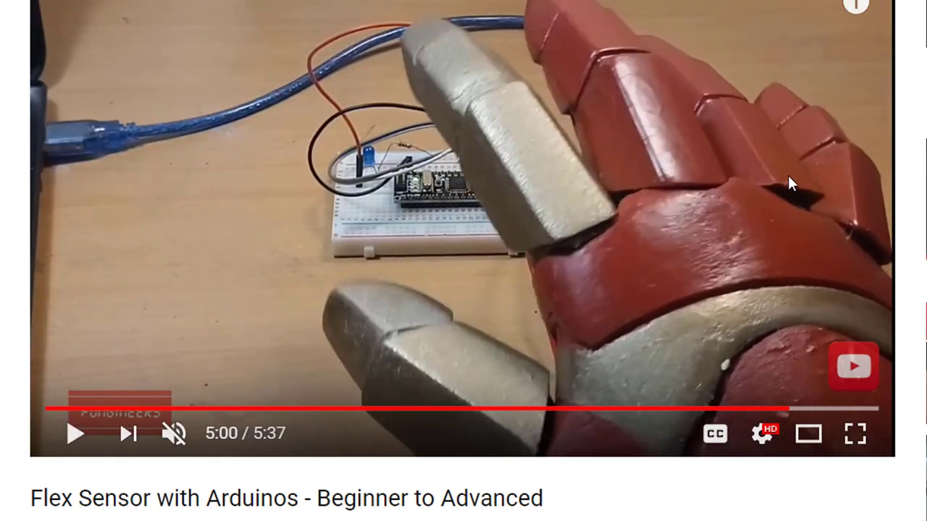
left_click(793, 182)
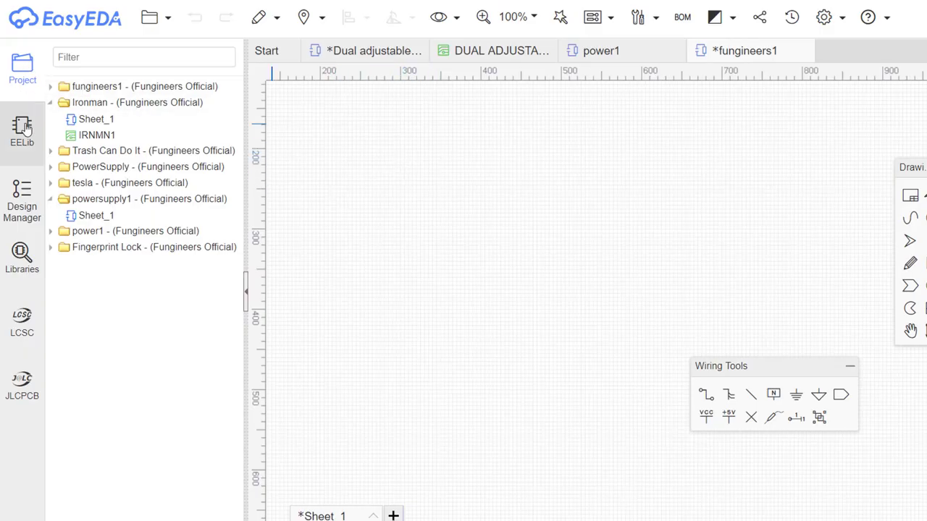
Place one VCC supply flag from the EELib parts in the upper part of the fungineers1 schematic sheet.
left_click(22, 129)
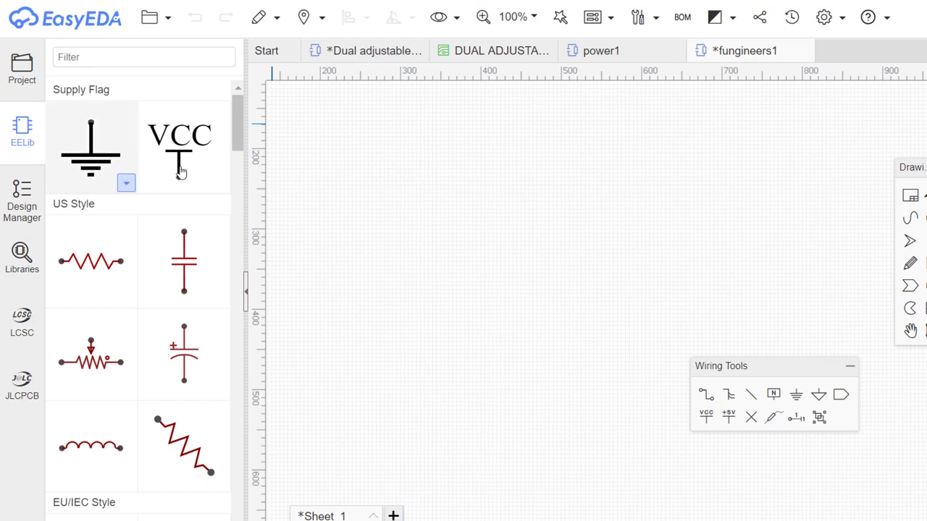
mouse_move(239, 140)
left_mouse_down()
mouse_move(255, 281)
mouse_move(258, 19)
left_mouse_up()
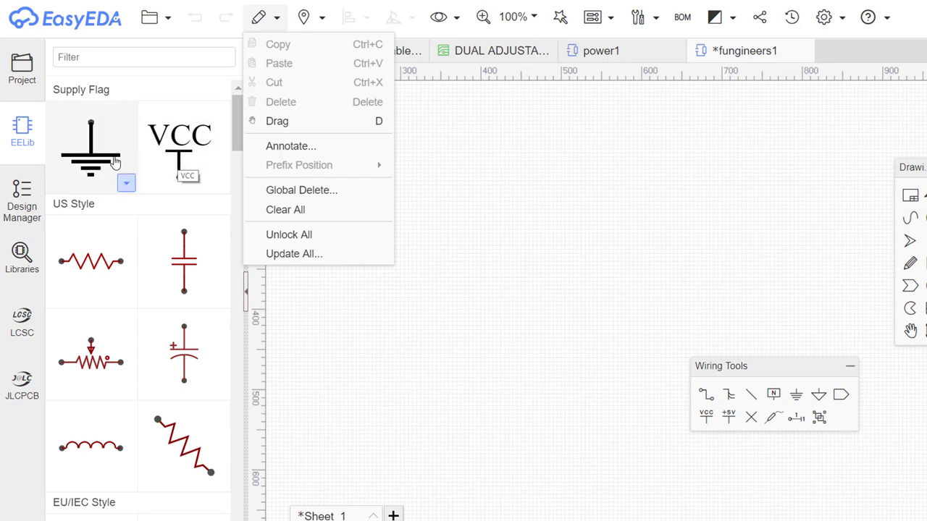
left_click(178, 145)
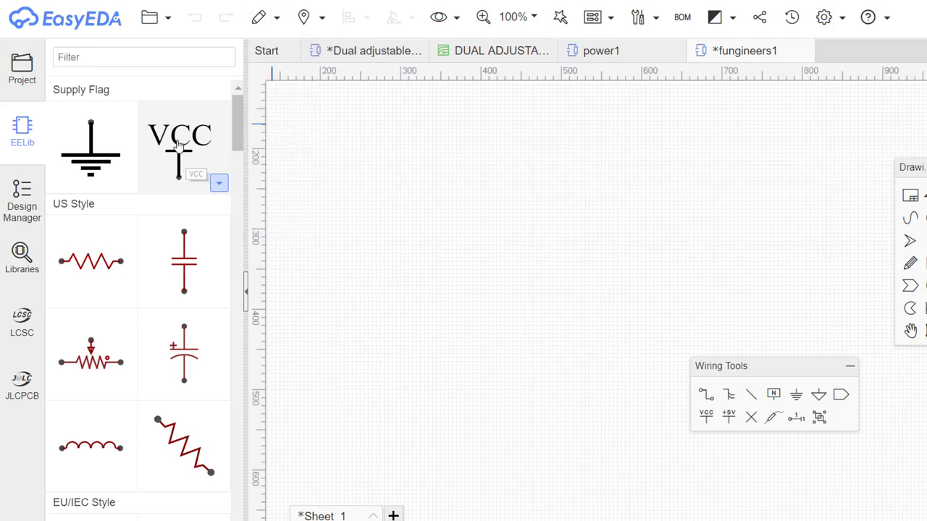
left_click(390, 170)
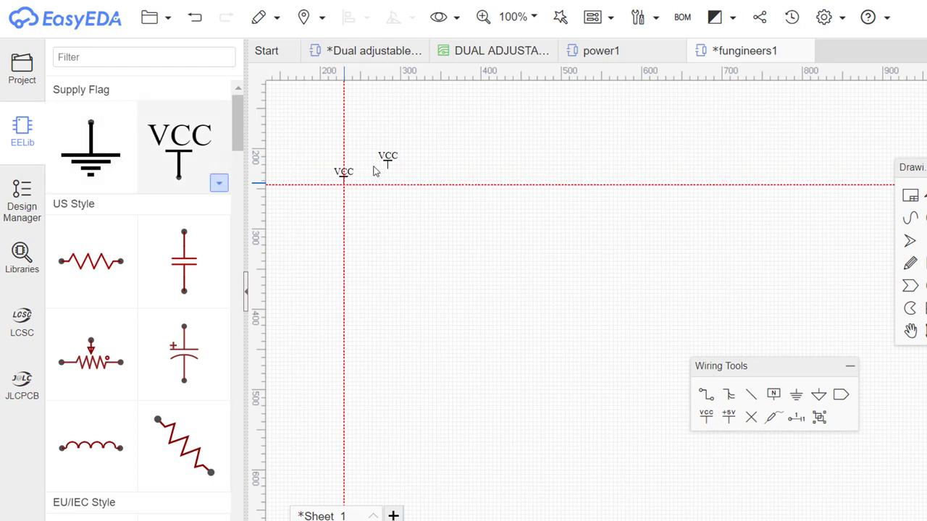
left_click(449, 171)
key("Escape")
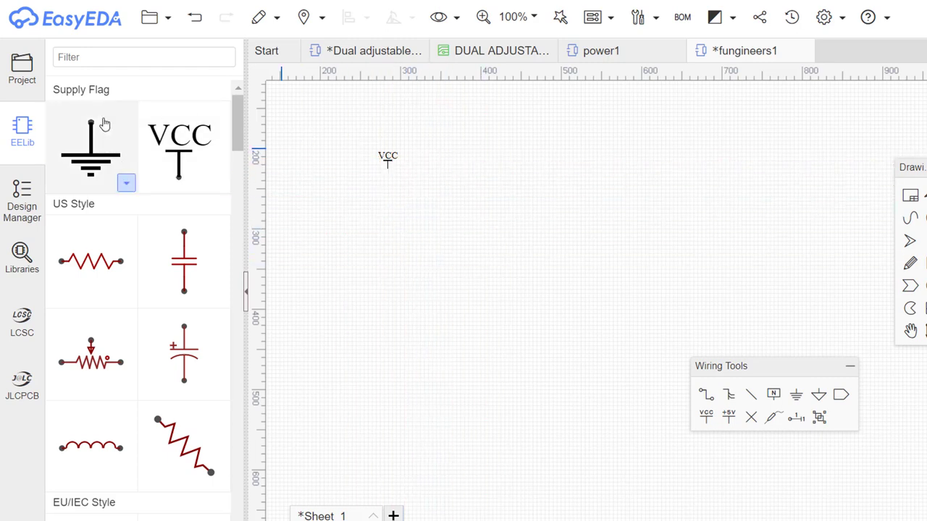
Place a ground supply flag on the sheet, vertically aligned below the VCC flag.
left_click(103, 128)
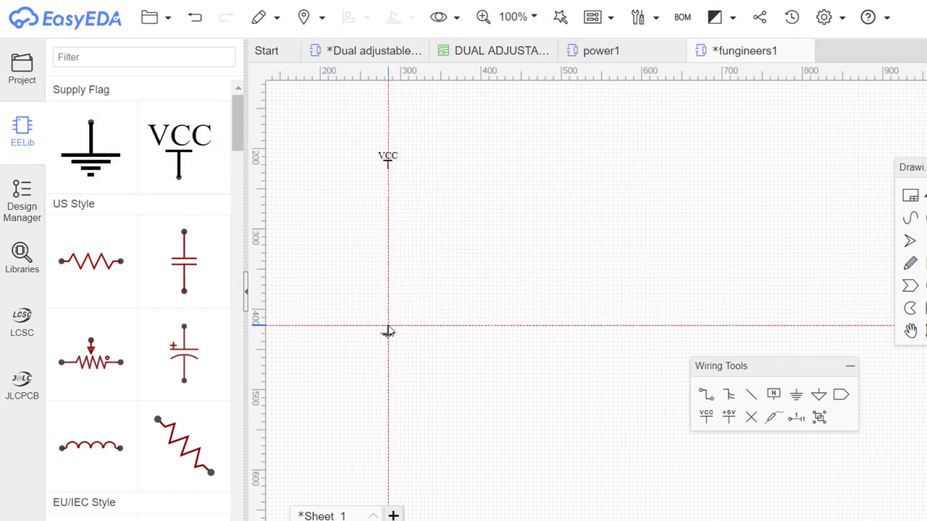
left_click(388, 331)
key("Escape")
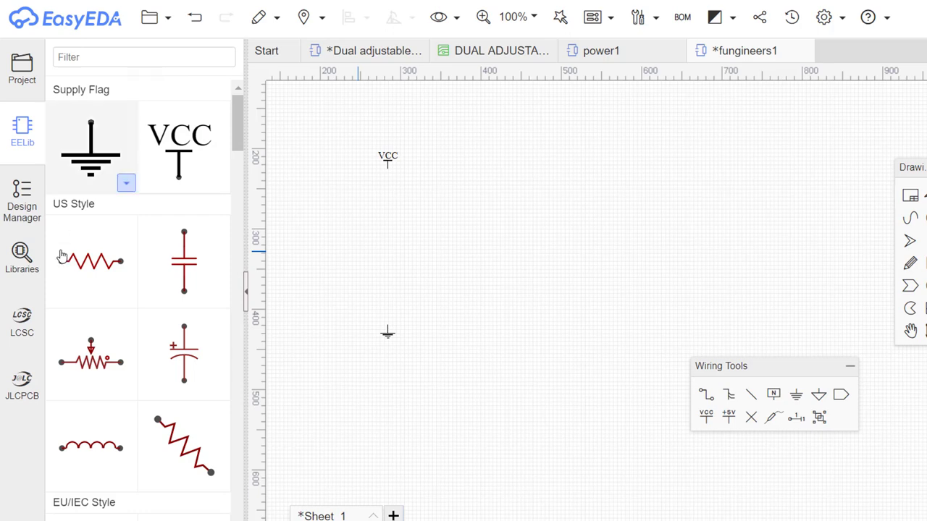
Search the component libraries for "arduino nano".
left_click_drag(244, 134, 229, 98)
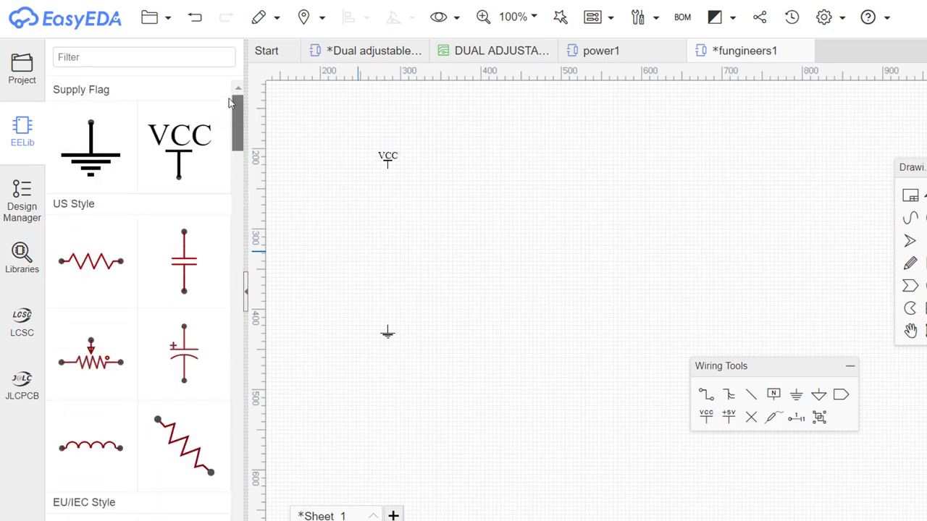
left_click(23, 261)
left_click(403, 94)
type("nano")
key("Return")
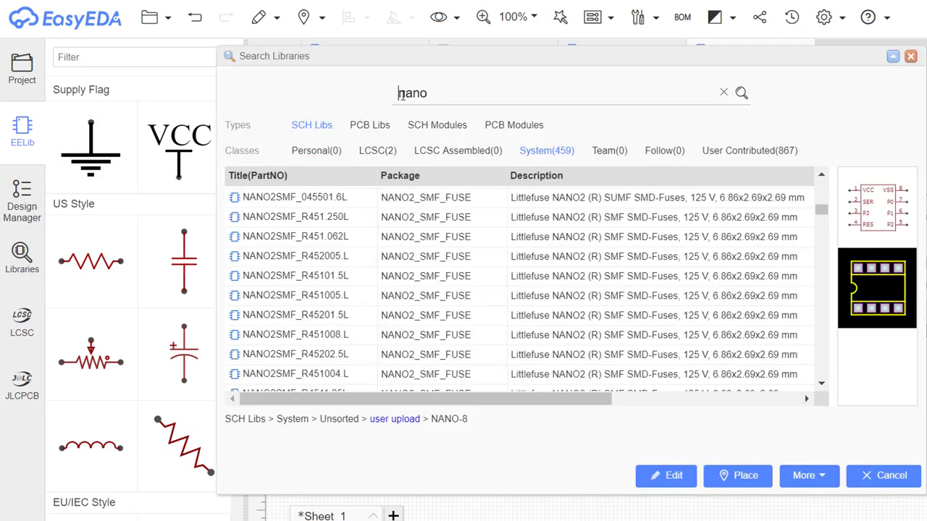
key("Home")
type("arduino")
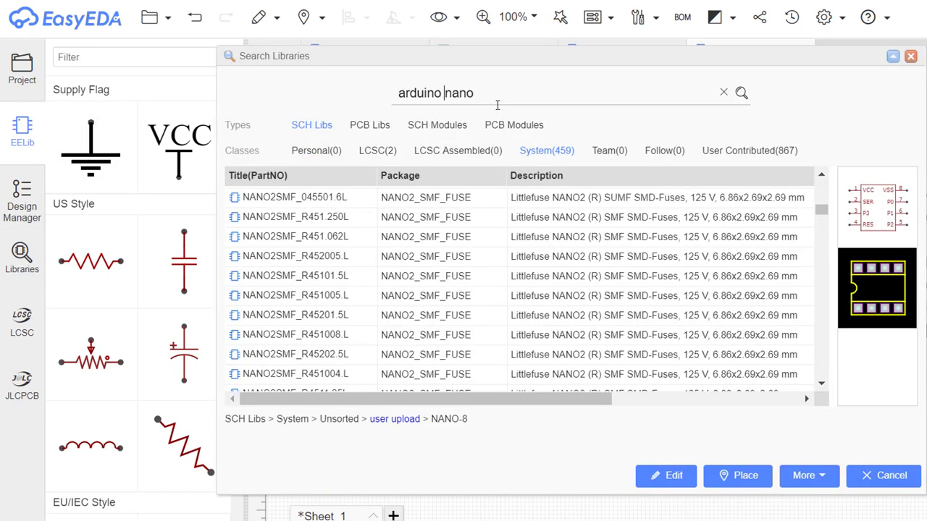
key("Return")
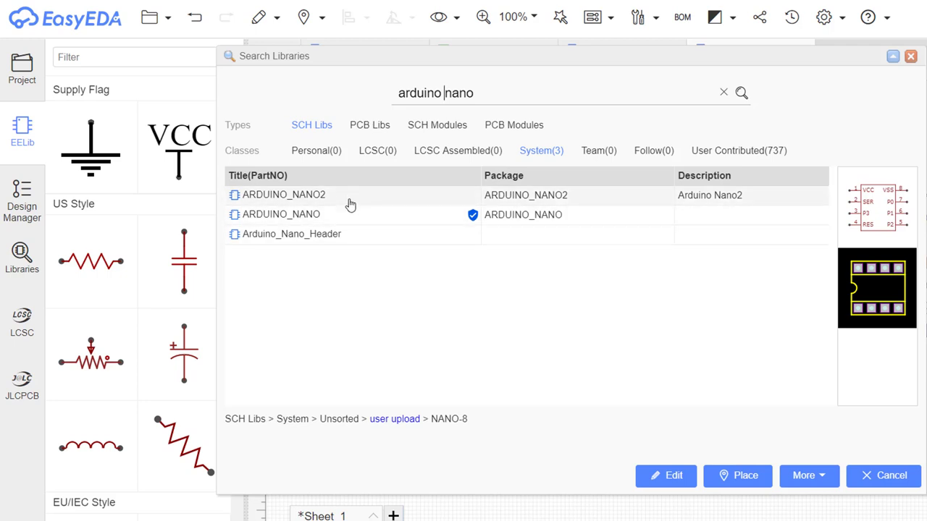
Place the ARDUINO_NANO part from the System library on the sheet to the right of the VCC and ground flags.
left_click(471, 218)
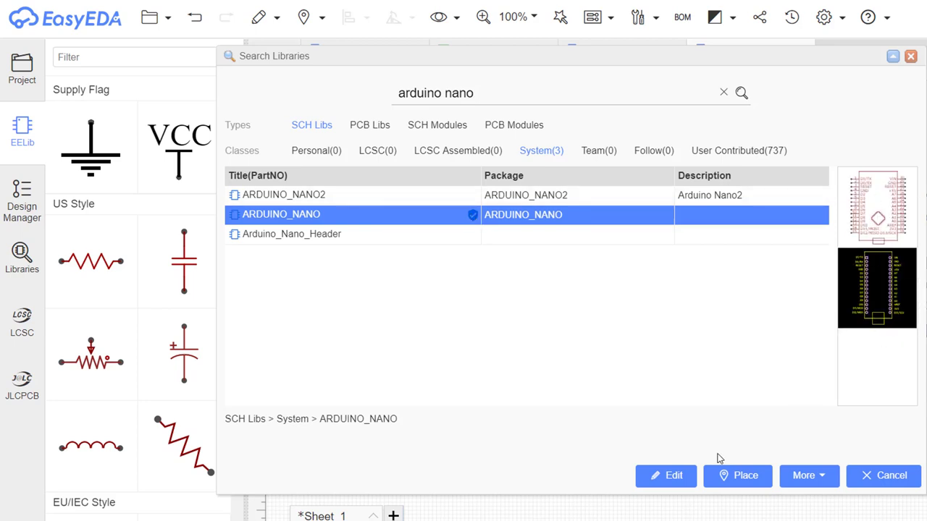
left_click(736, 476)
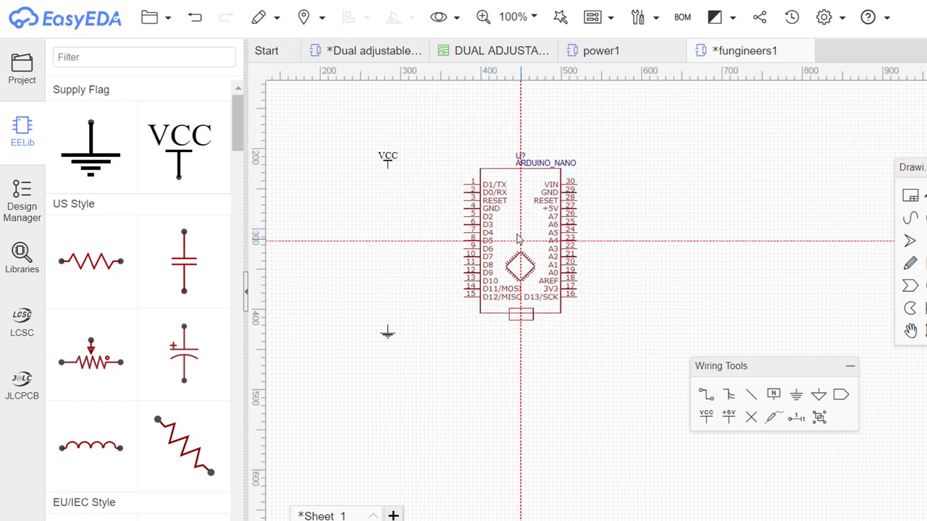
left_click(494, 248)
key("Escape")
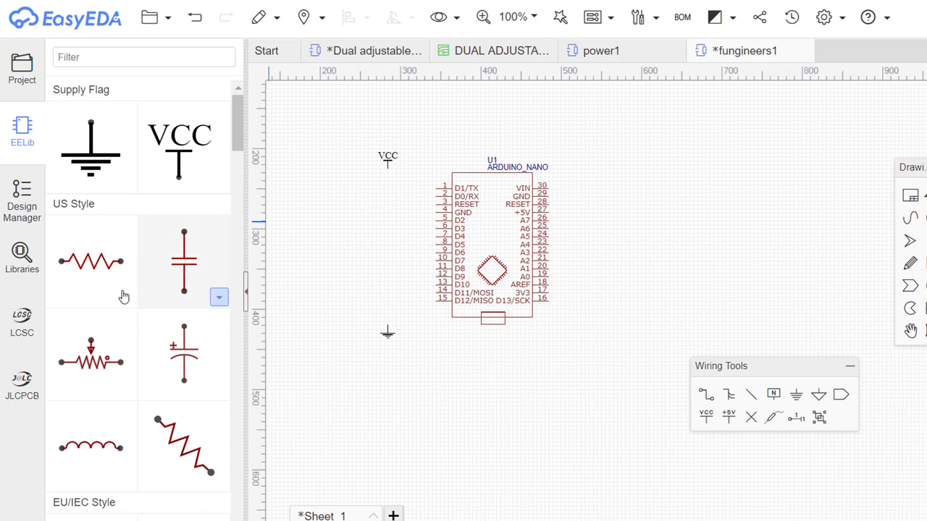
left_click(221, 183)
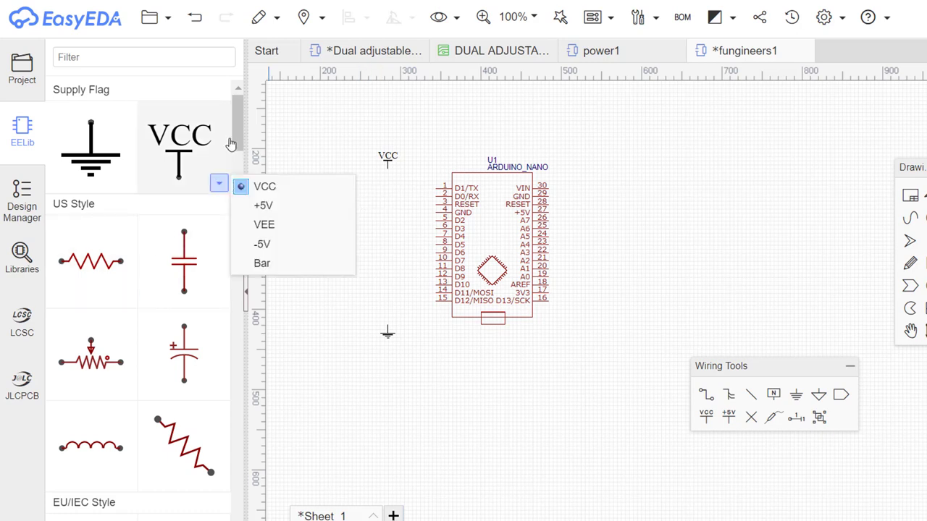
left_click_drag(246, 153, 238, 217)
left_click(233, 194)
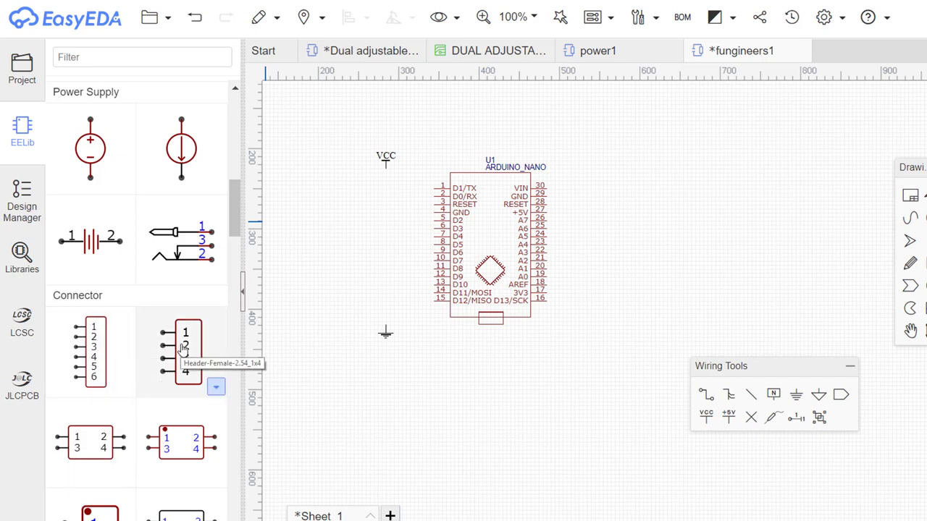
scroll(183, 350, "down", 3)
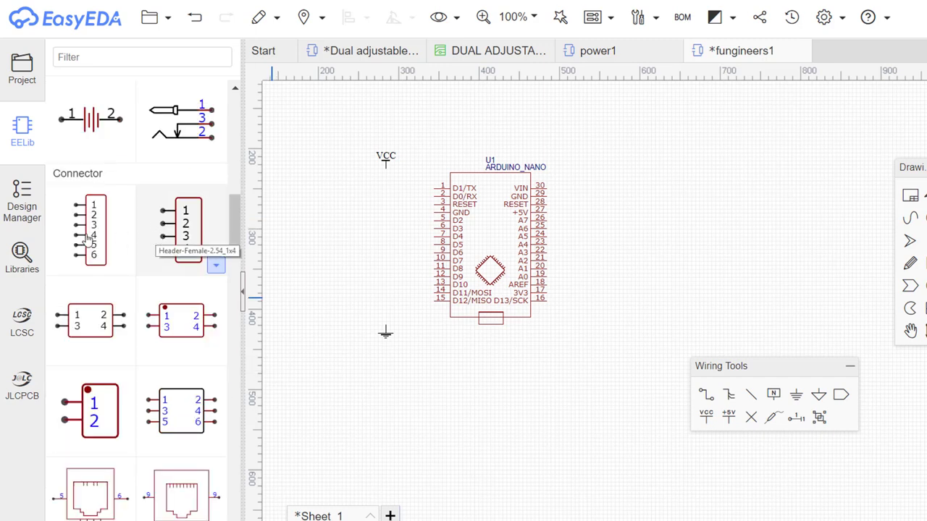
left_click(107, 402)
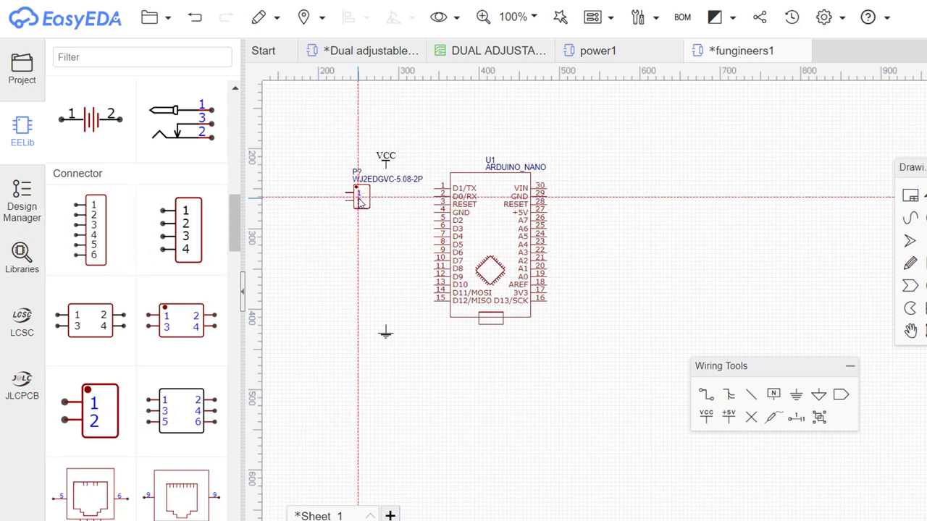
key("Escape")
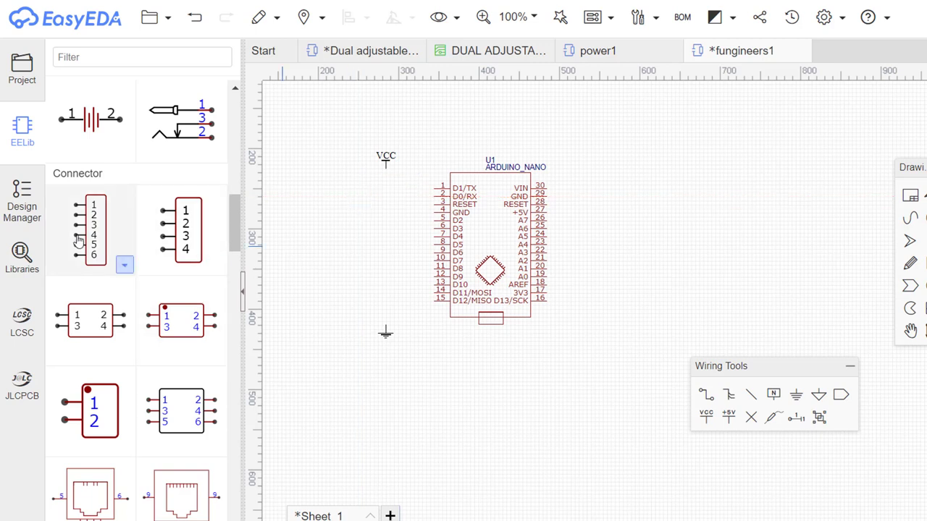
Place a Header-Male-2.54_1x2 connector between the VCC and ground flags, left of the Arduino Nano, and nudge it slightly right.
left_click(125, 263)
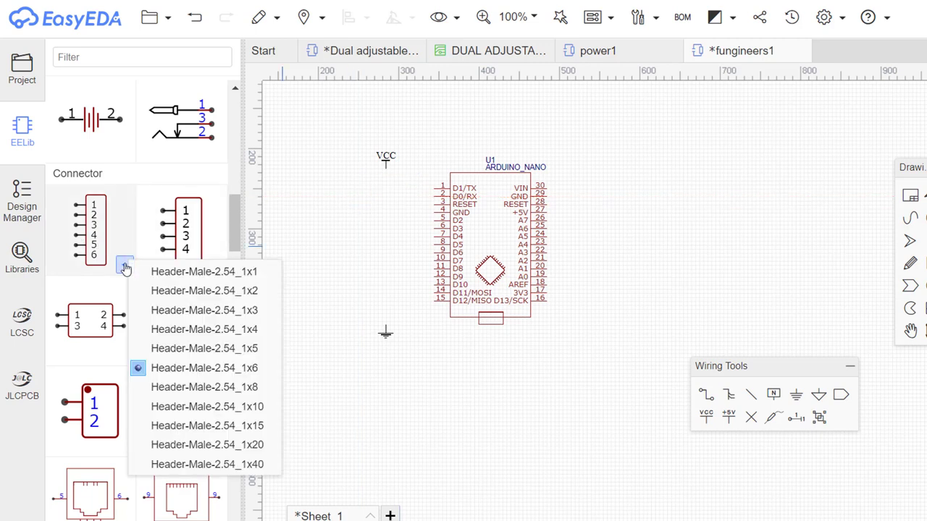
left_click(157, 291)
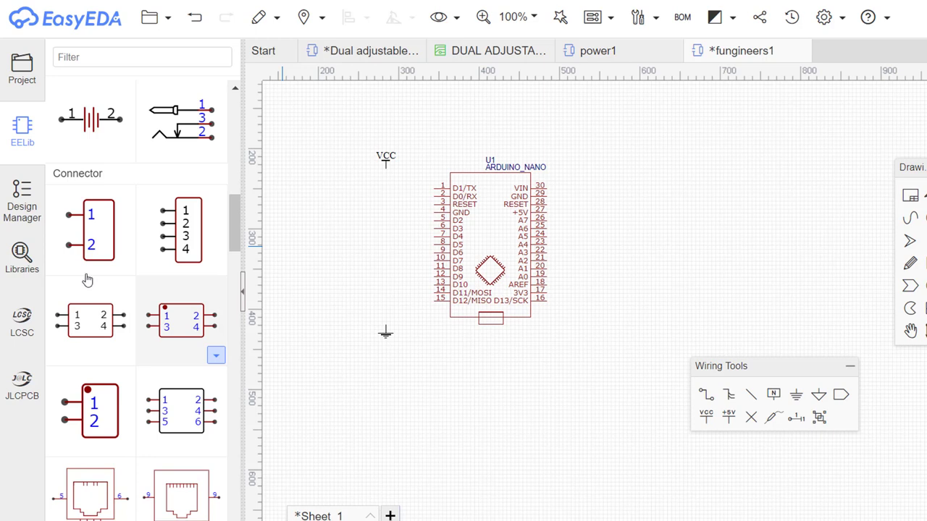
left_click(82, 232)
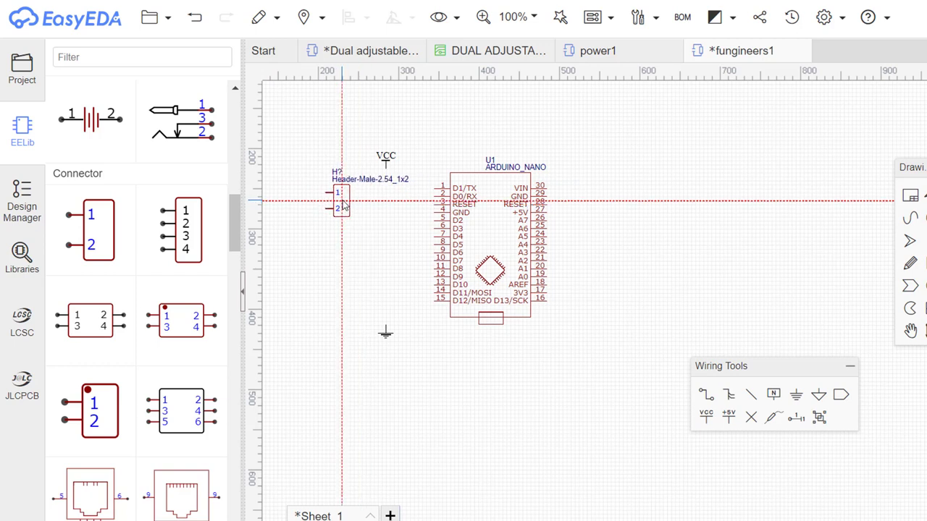
left_click(364, 209)
key("Escape")
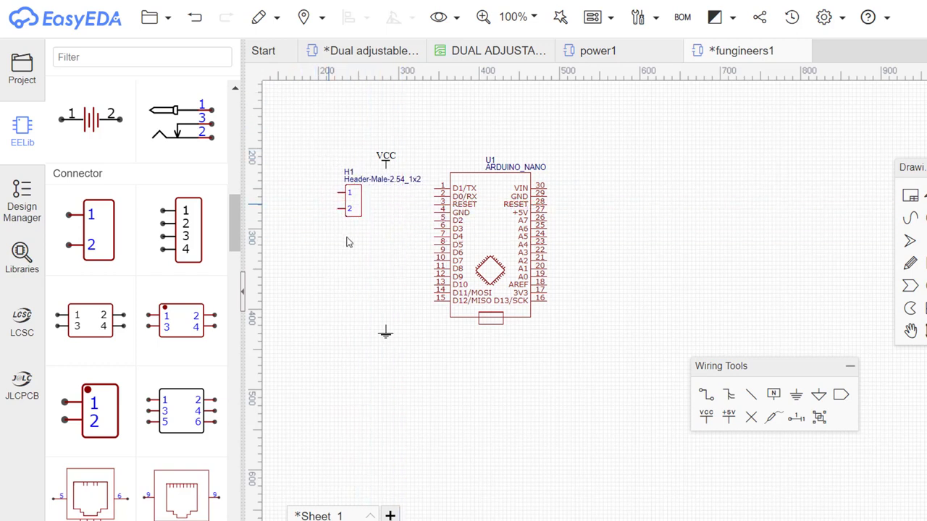
left_click_drag(355, 209, 360, 210)
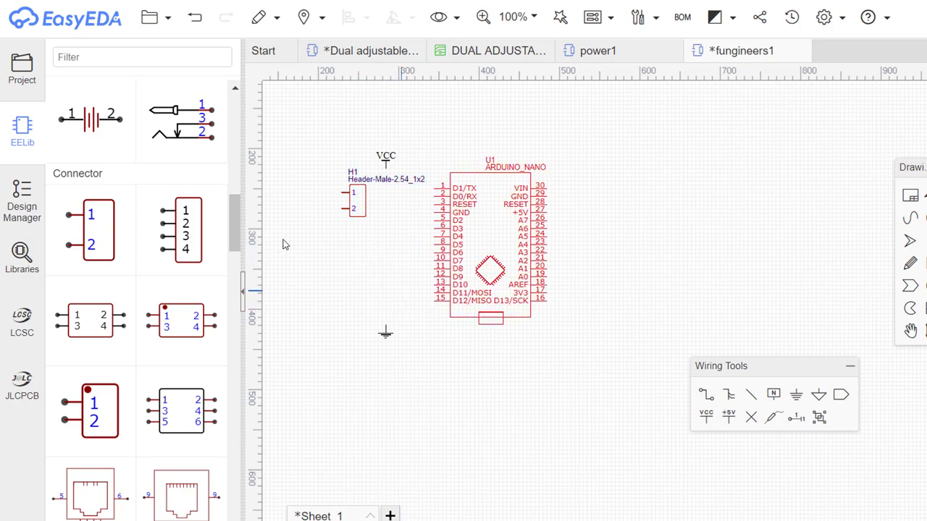
Place a US-style 1k resistor between the two-pin header and the Arduino Nano, level with the Nano's GND pin.
left_click_drag(233, 218, 232, 78)
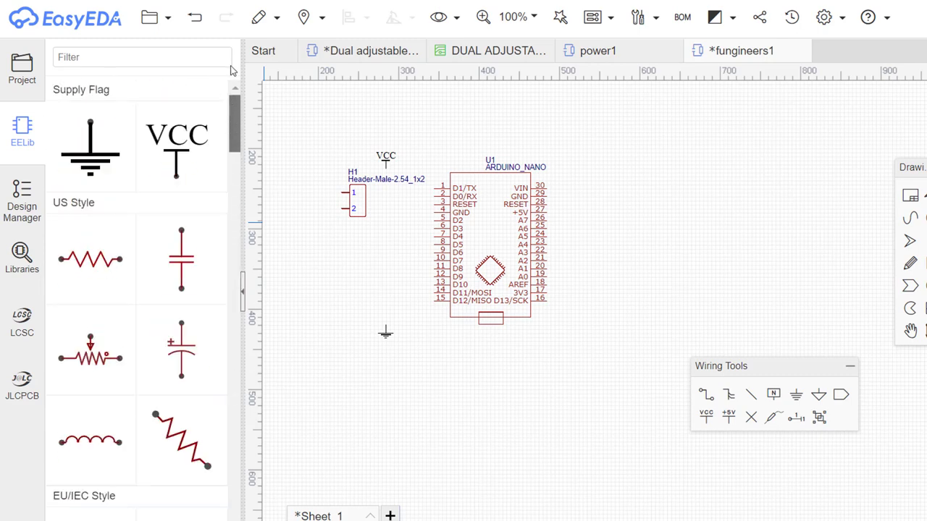
left_click(92, 273)
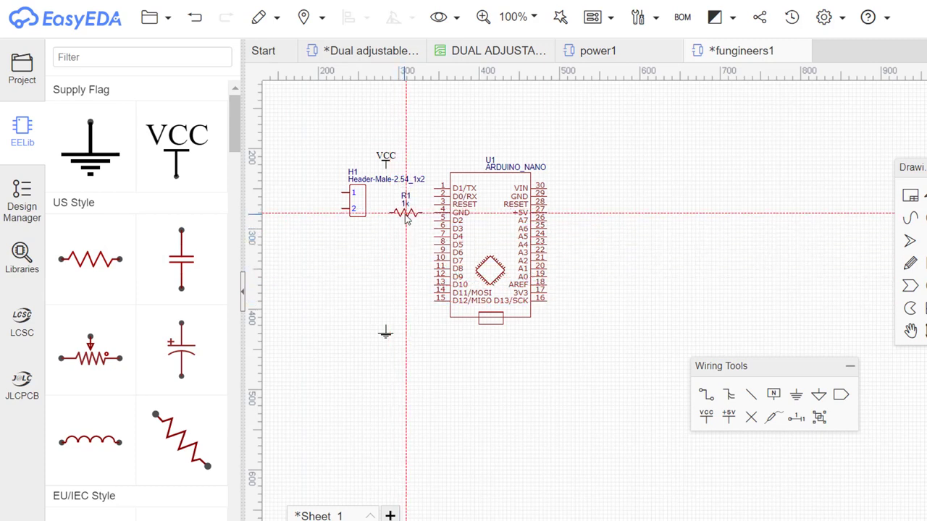
left_click(405, 213)
key("Escape")
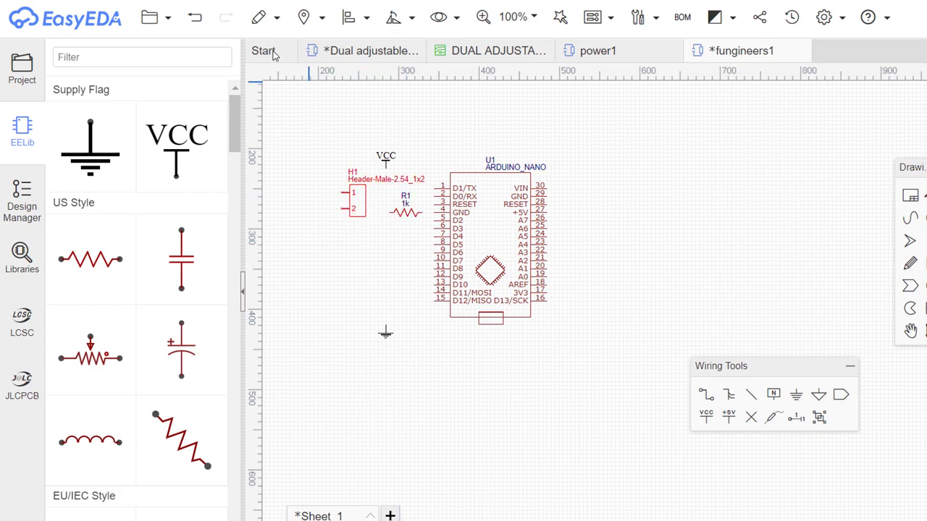
Flip the two-pin header H1 horizontally so its pins face the resistor, and nudge it slightly up and left.
left_click(260, 17)
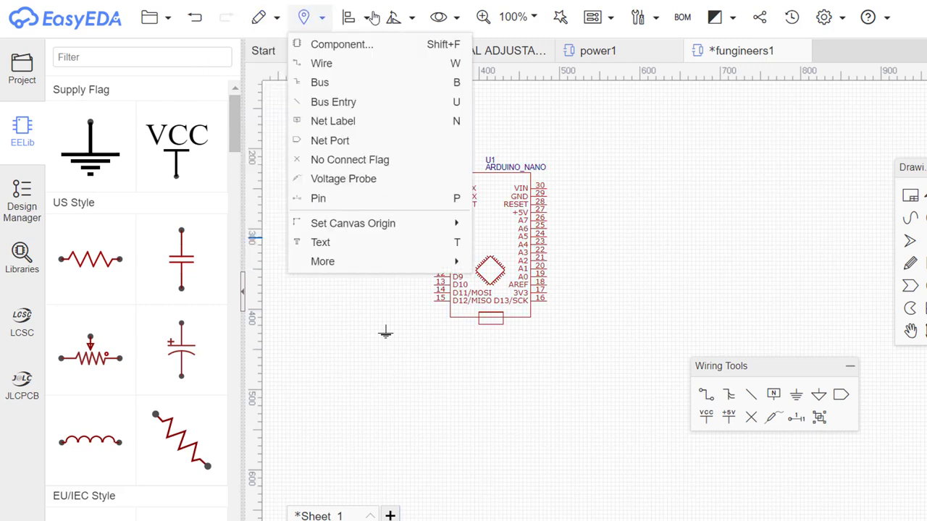
mouse_move(393, 20)
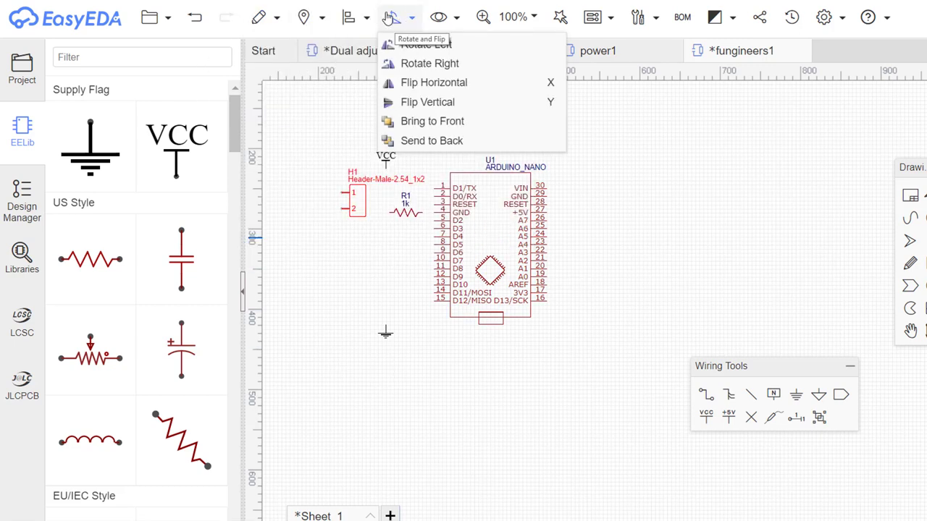
left_click(426, 94)
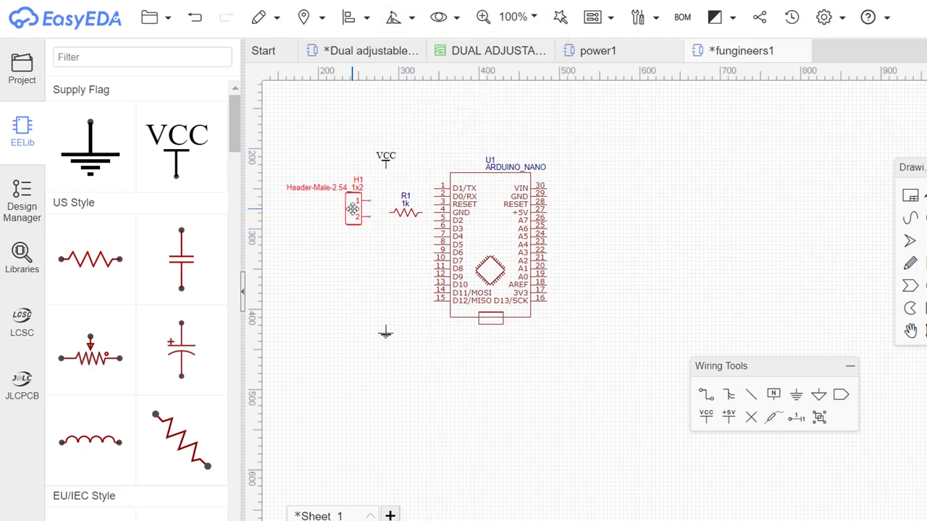
left_click_drag(352, 208, 348, 205)
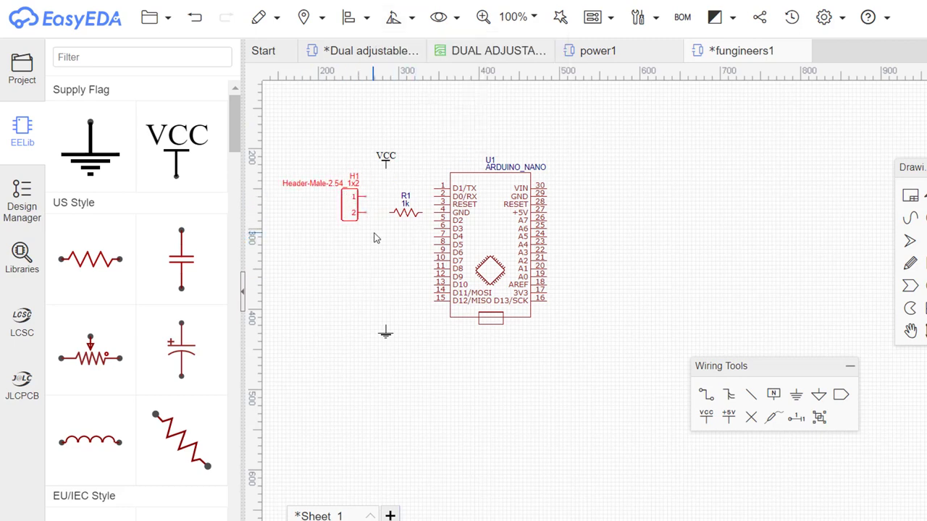
left_click(440, 17)
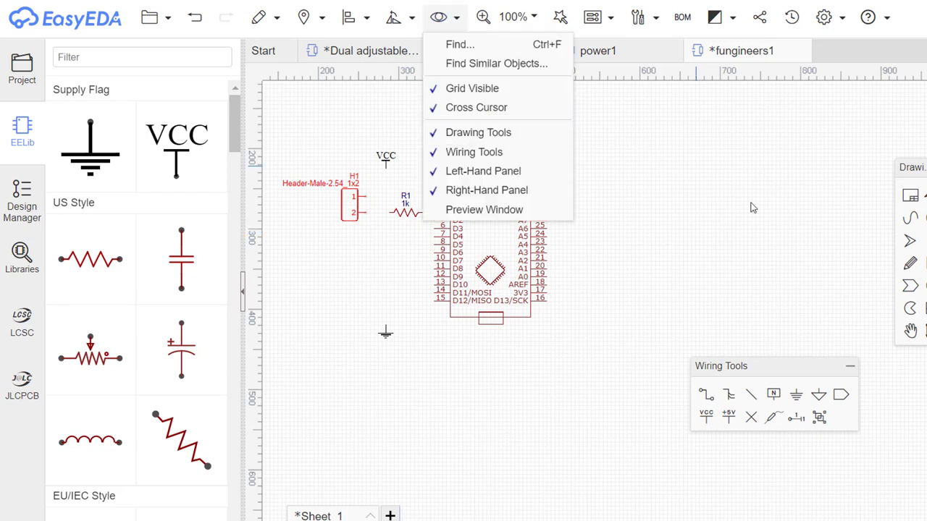
left_click(612, 343)
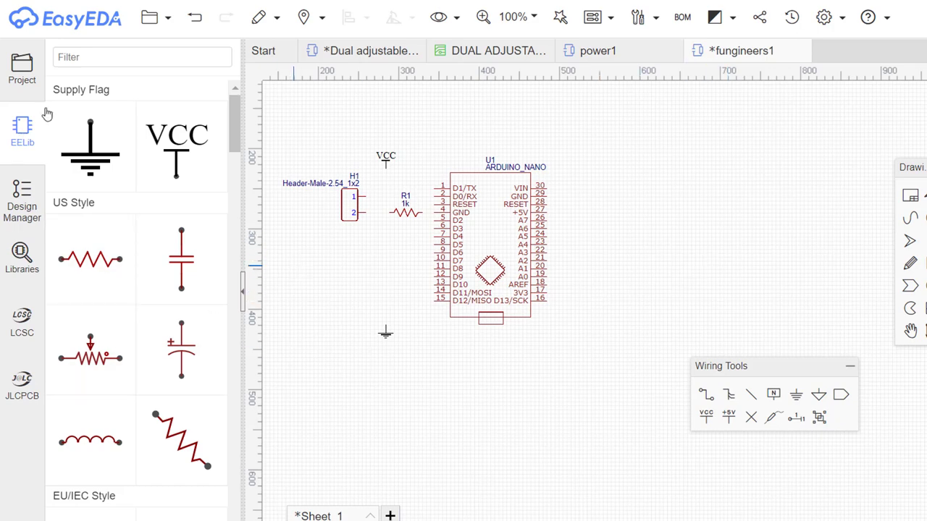
Place three LED-3MM parts in a vertical column on the sheet, well to the right of the Arduino Nano.
left_click_drag(234, 148, 237, 219)
scroll(239, 222, "down", 10)
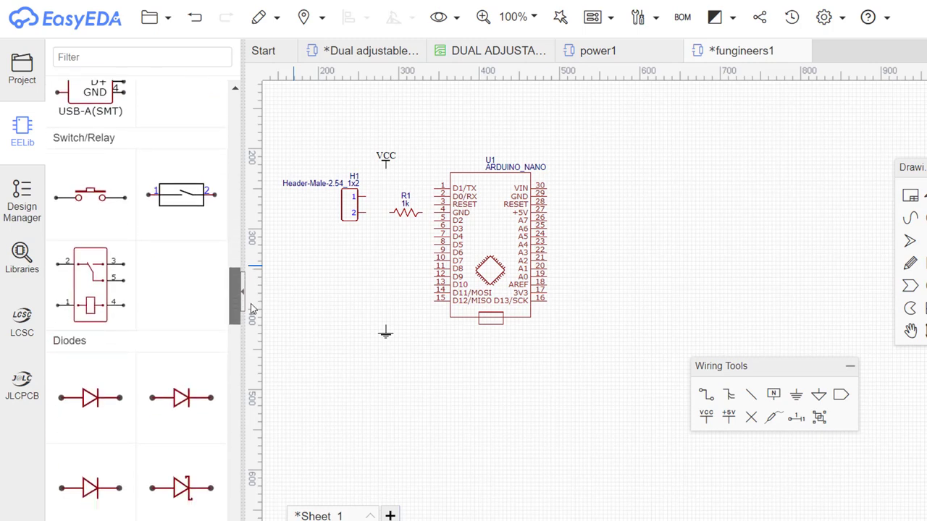
scroll(253, 310, "down", 12)
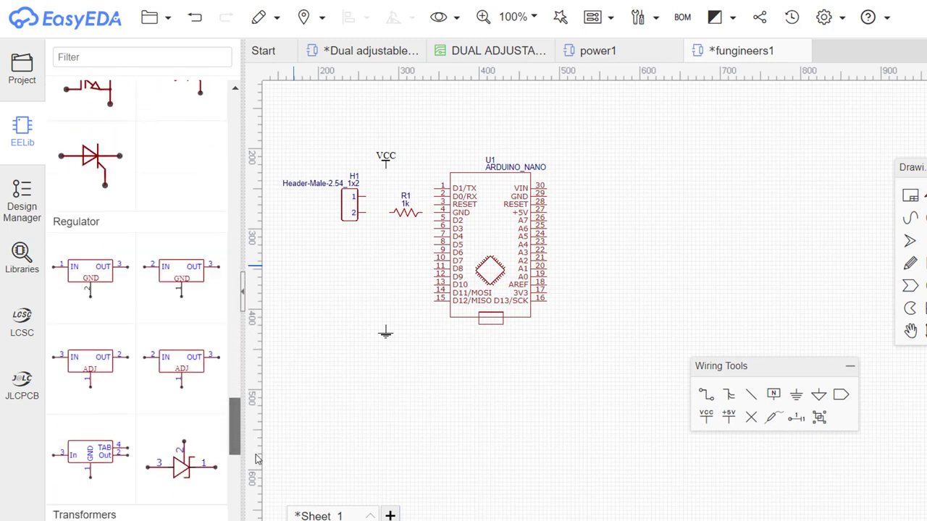
left_click_drag(257, 464, 259, 347)
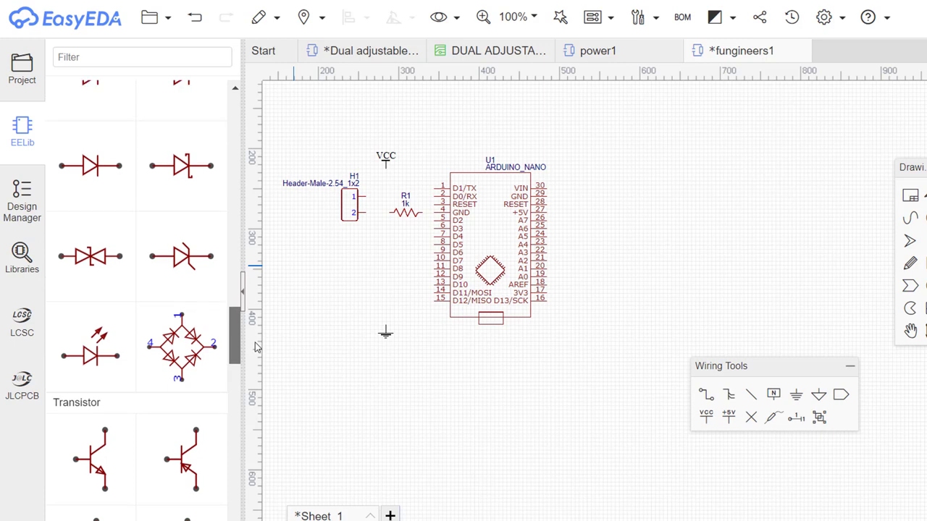
left_click(91, 366)
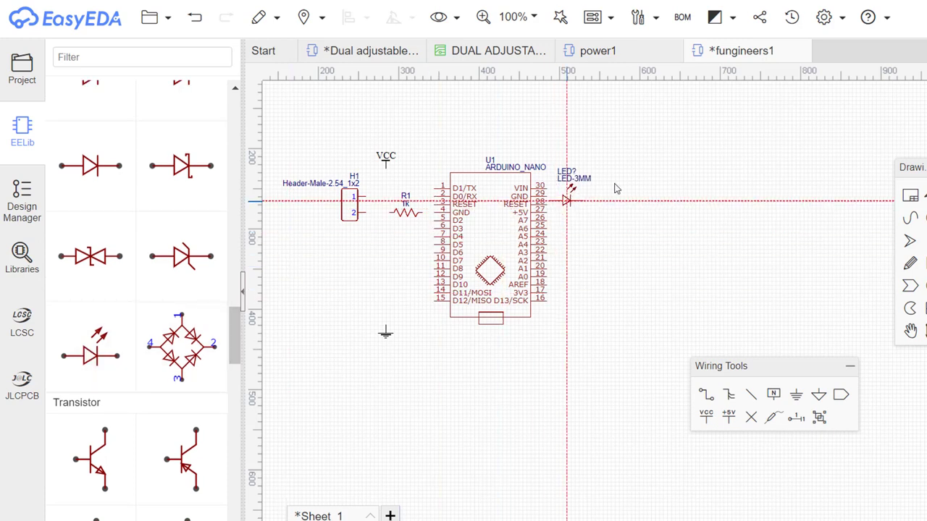
left_click(683, 188)
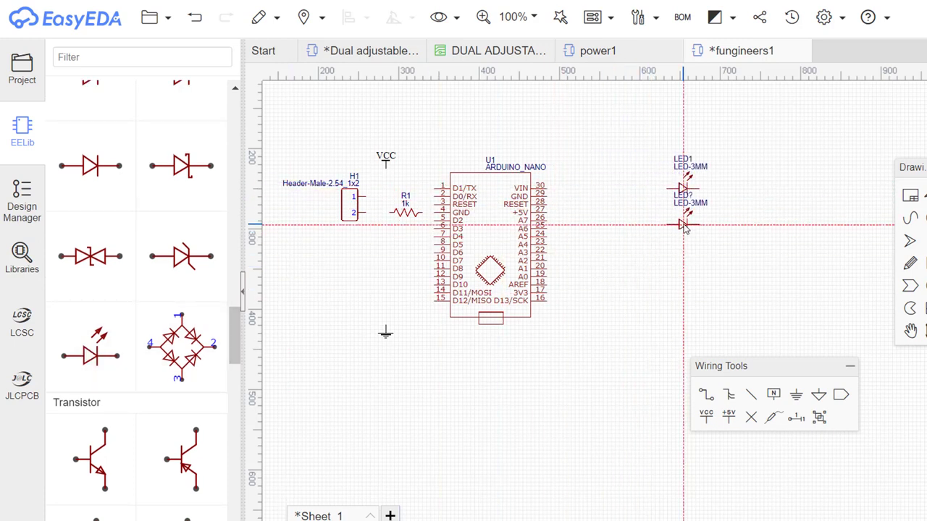
left_click(683, 225)
key("Escape")
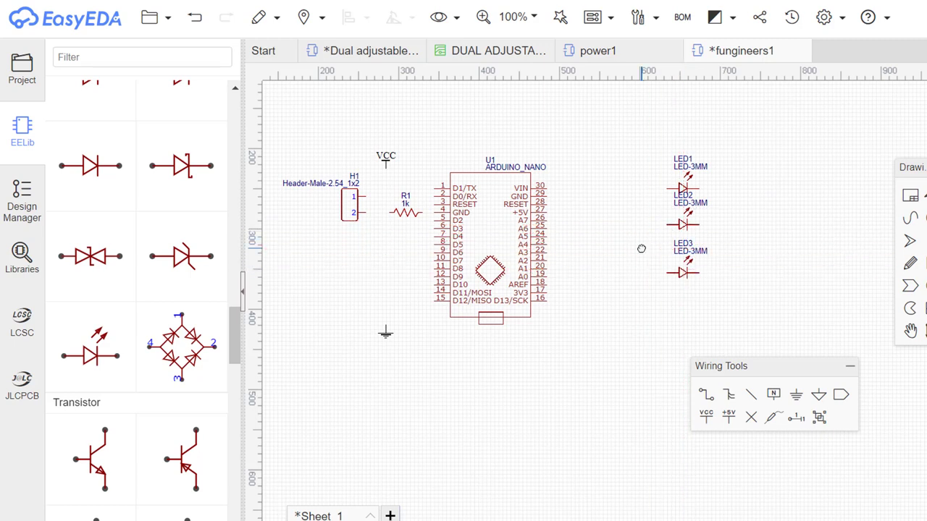
Copy the 1k resistor and paste three copies between the Arduino Nano and the LEDs, one beside each LED.
left_click(410, 214)
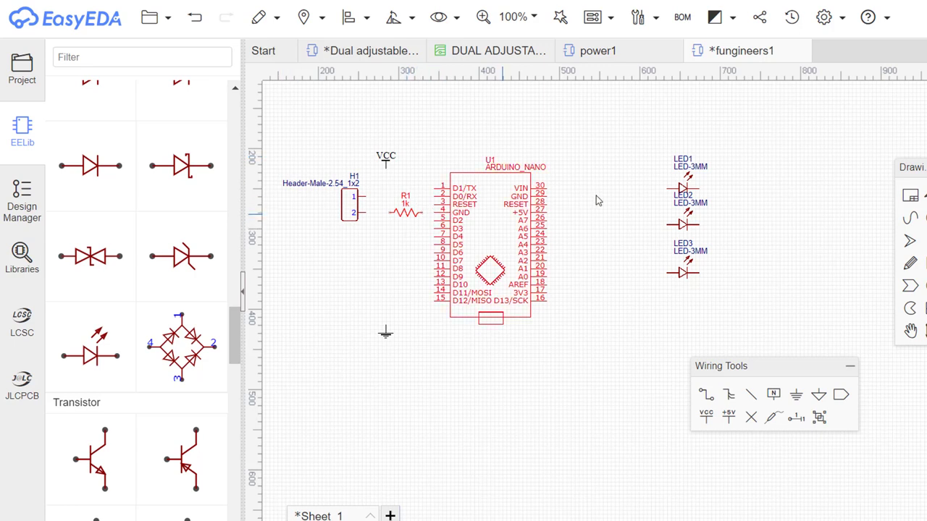
key("ctrl+v")
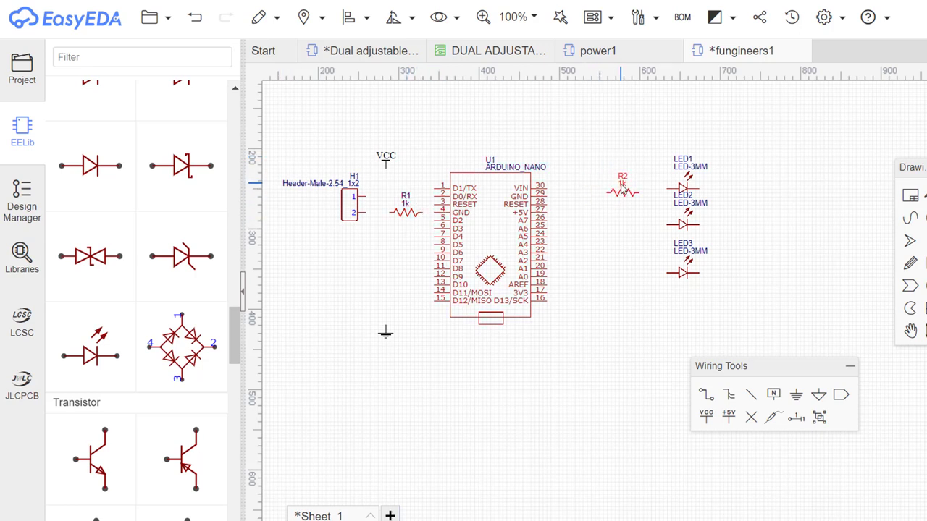
left_click(622, 190)
key("ctrl+v")
left_click(624, 225)
key("ctrl+v")
left_click(626, 269)
right_click(624, 262)
left_click(587, 215)
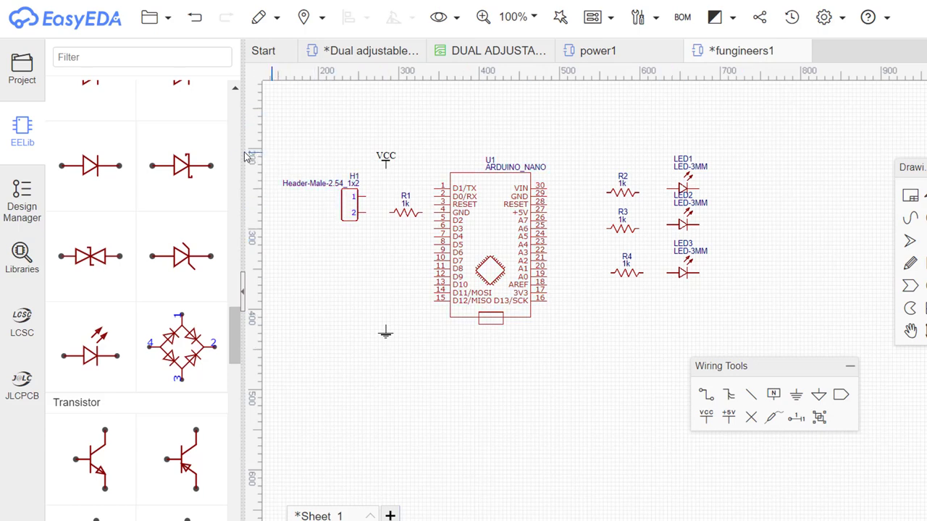
Free up space around the sheet and wire the VCC flag over the Arduino Nano to its VIN pin (30).
left_click_drag(241, 167, 147, 168)
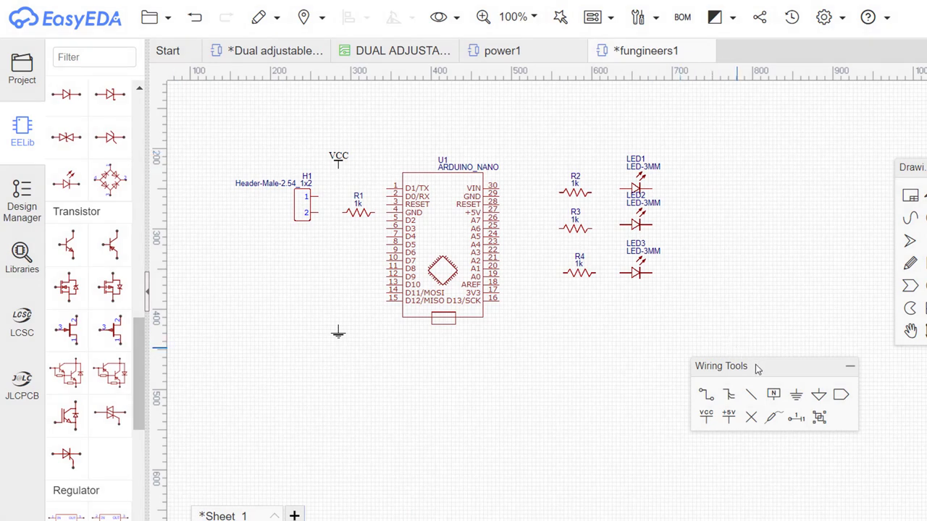
left_click_drag(757, 368, 817, 148)
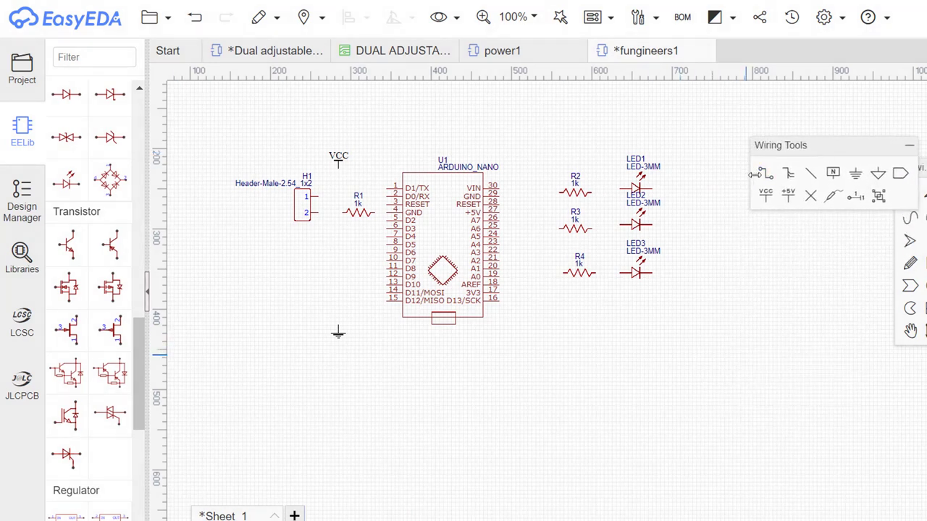
left_click(766, 175)
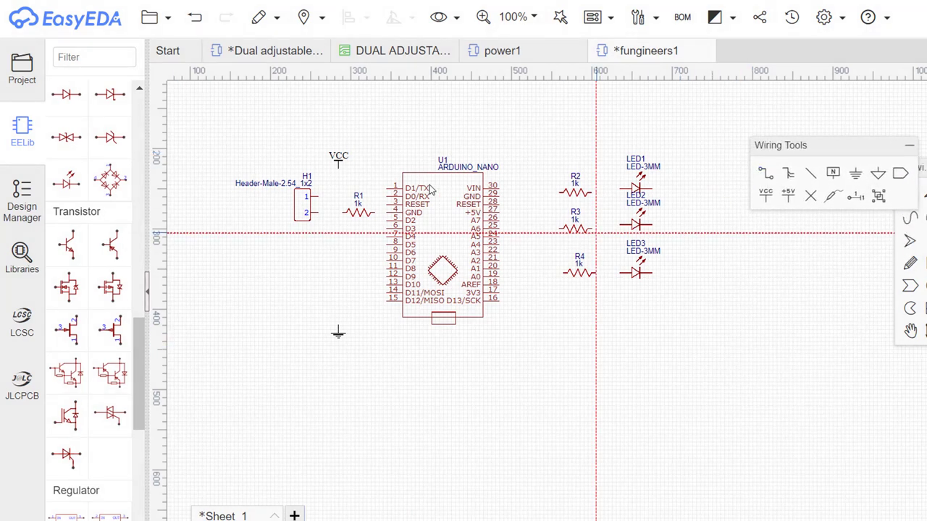
left_click(337, 168)
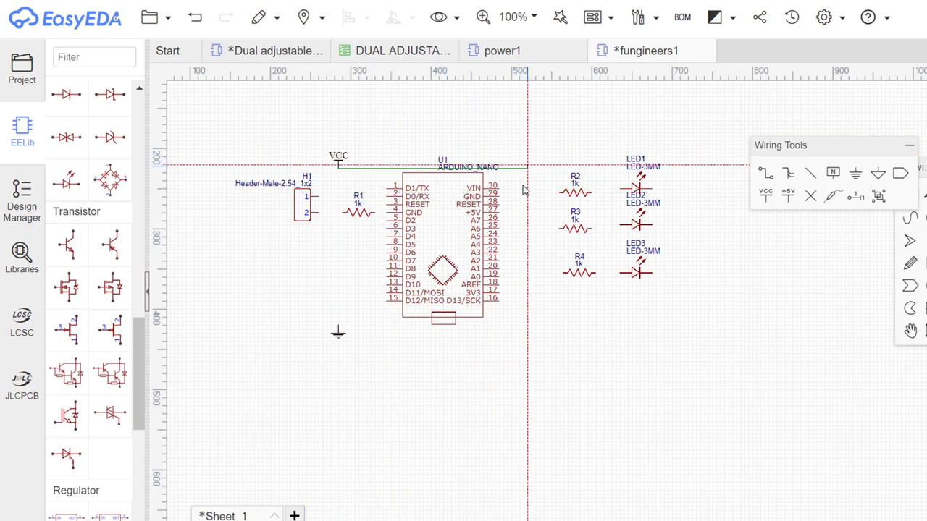
left_click(498, 189)
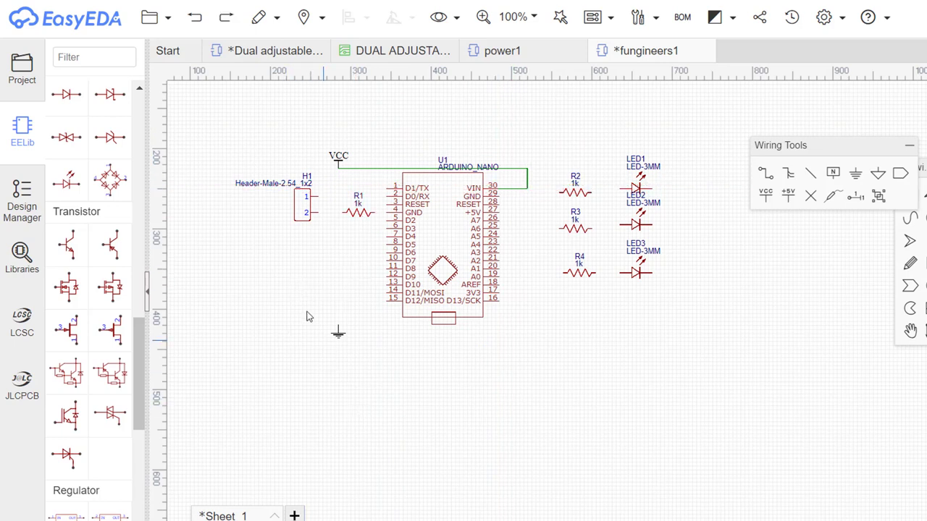
Delete the ground supply flag below and left of the Arduino Nano.
left_click_drag(303, 305, 369, 368)
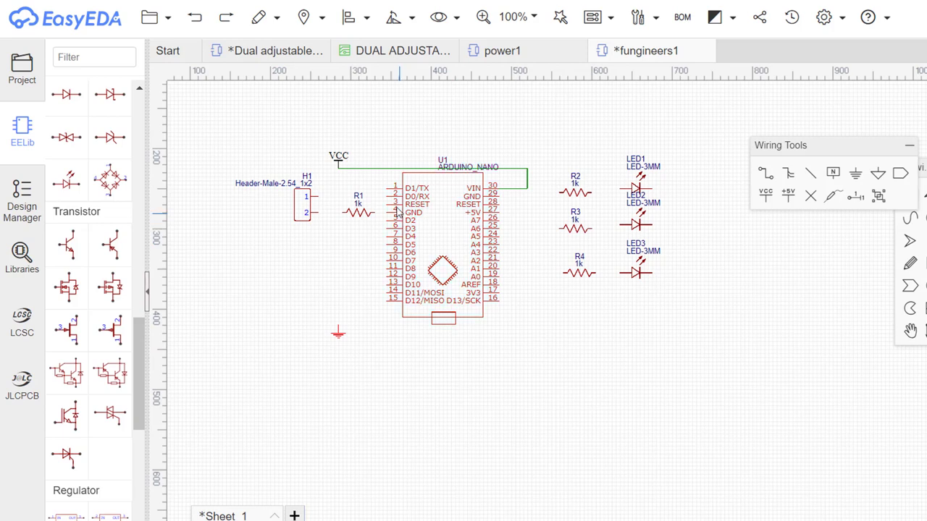
left_click(297, 321)
left_click_drag(296, 318, 388, 352)
key("Delete")
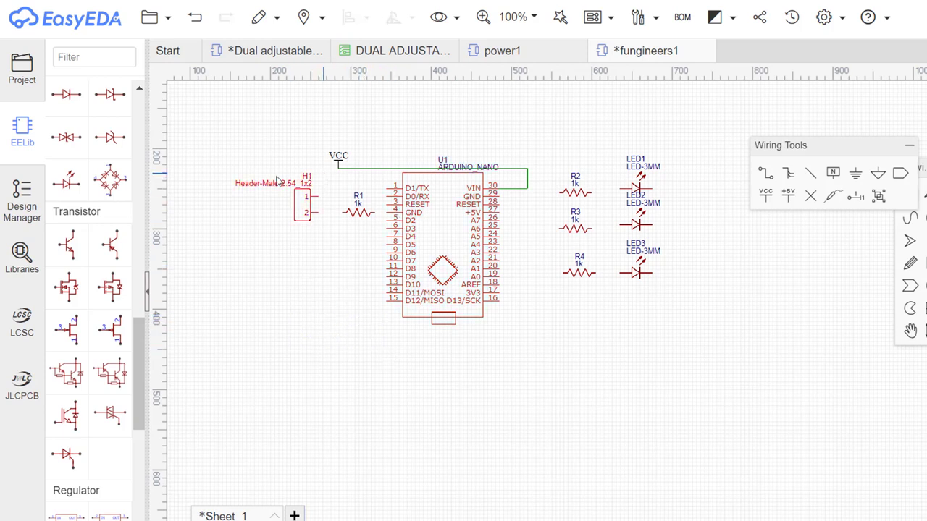
Wire pin 1 of header H1 around the underside of the Arduino Nano to its A1 pin (20).
key("w")
left_click(319, 198)
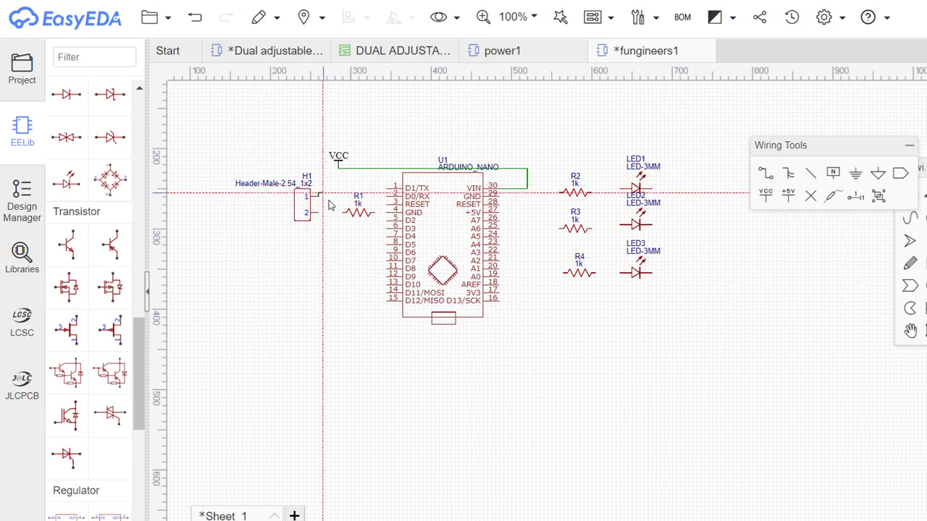
left_click(327, 201)
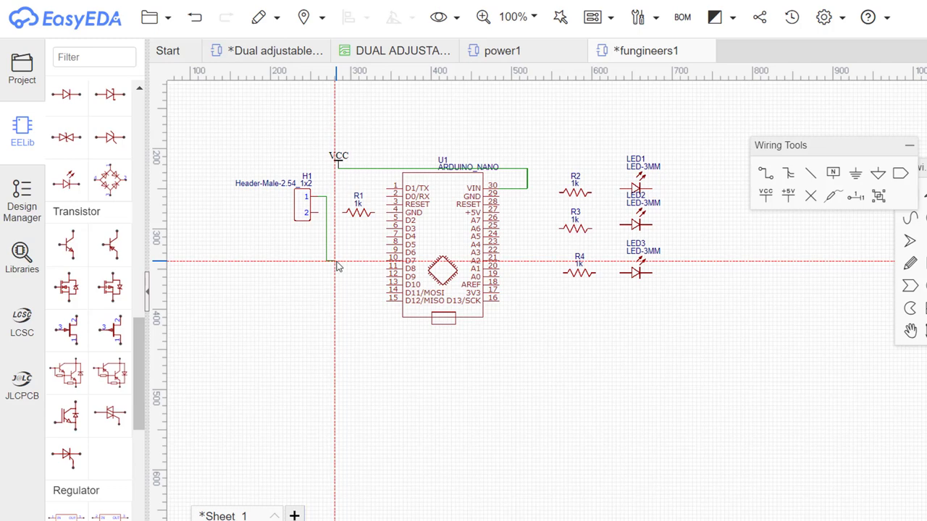
left_click(327, 365)
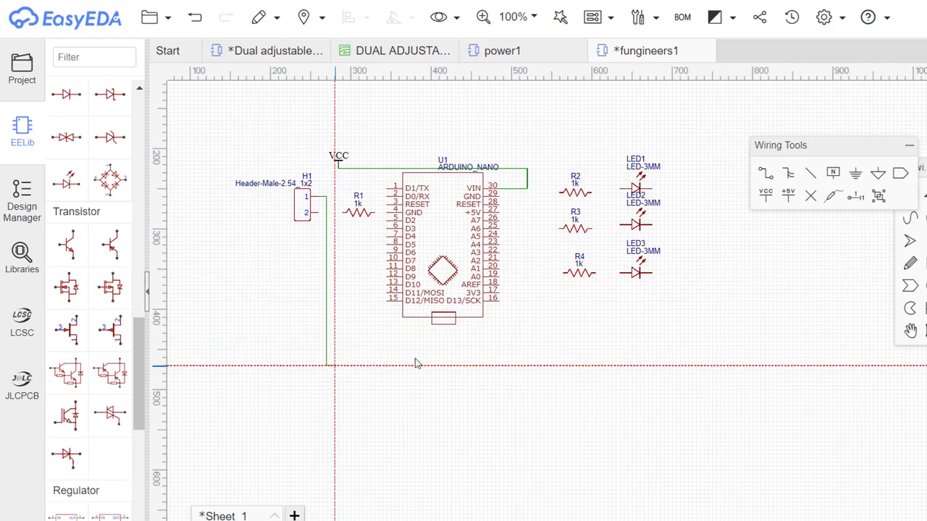
left_click(532, 345)
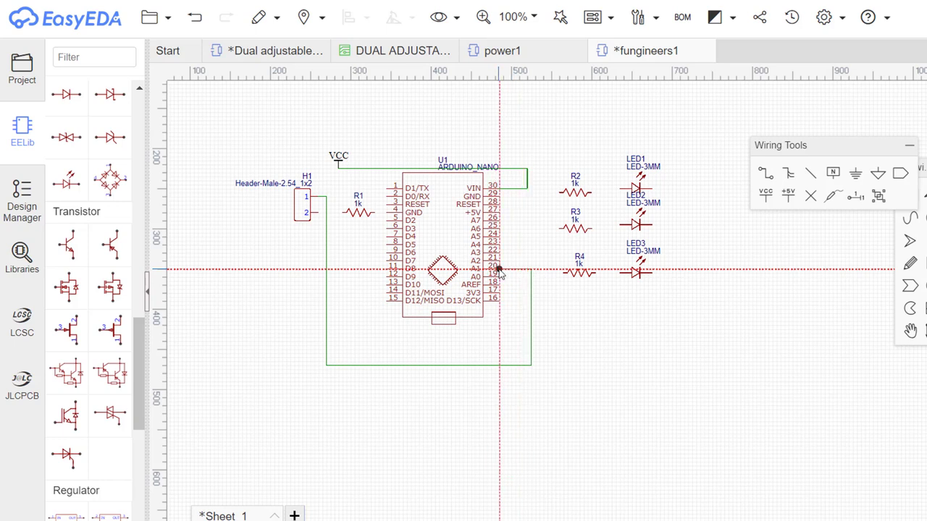
left_click(500, 269)
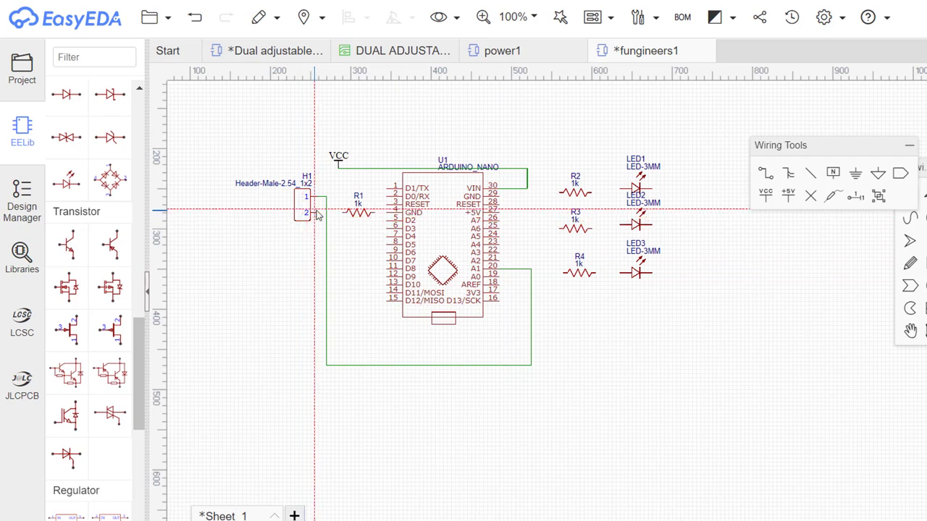
Wire pin 2 of header H1 to resistor R1, and R1's other end to the Arduino Nano's GND pin (4).
left_click(318, 213)
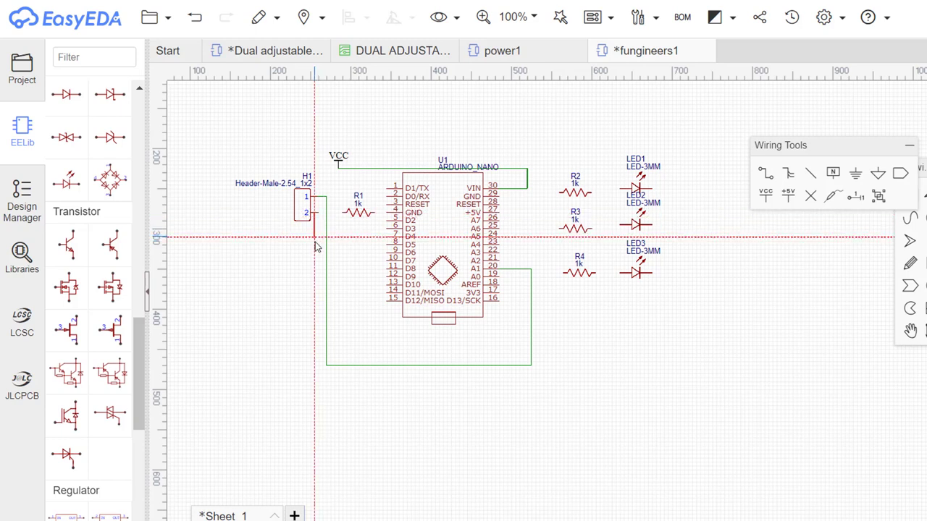
key("ctrl+z")
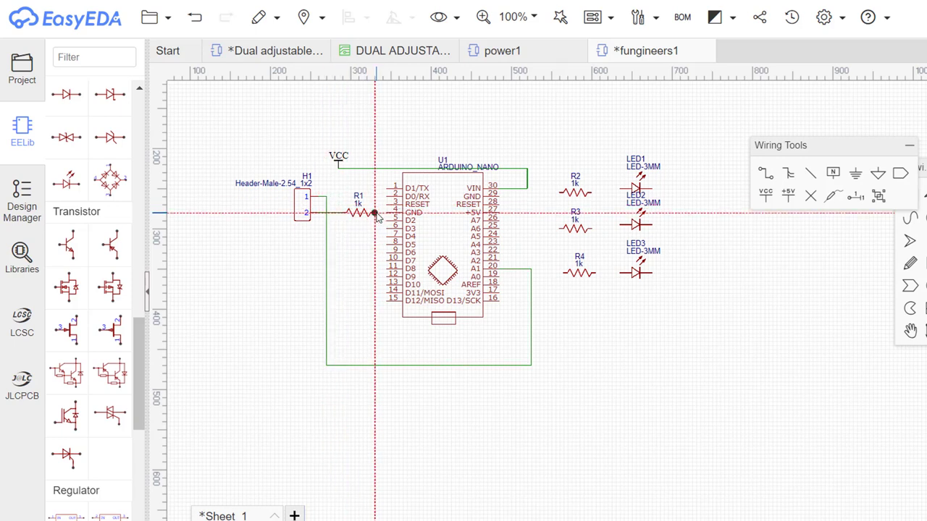
left_click(375, 213)
left_click(386, 212)
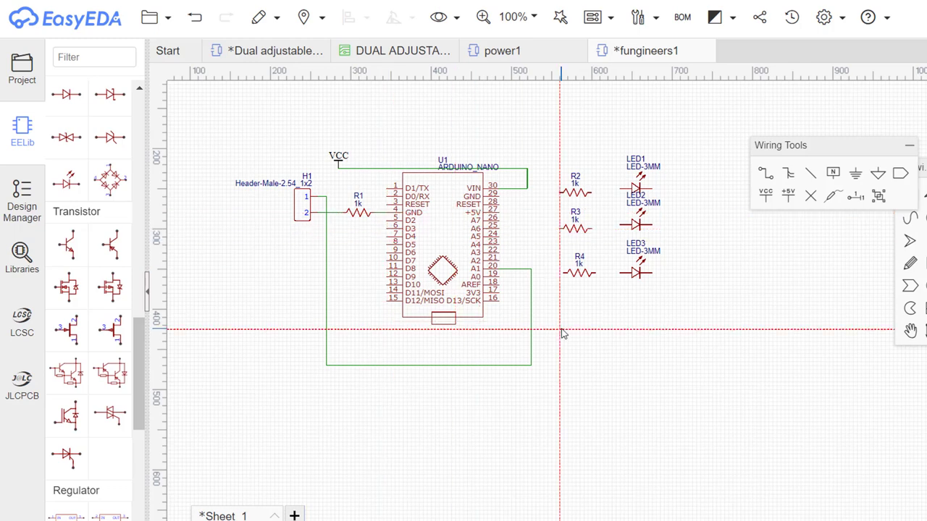
Wire the left end of LED1 to the right end of resistor R2.
left_click(634, 191)
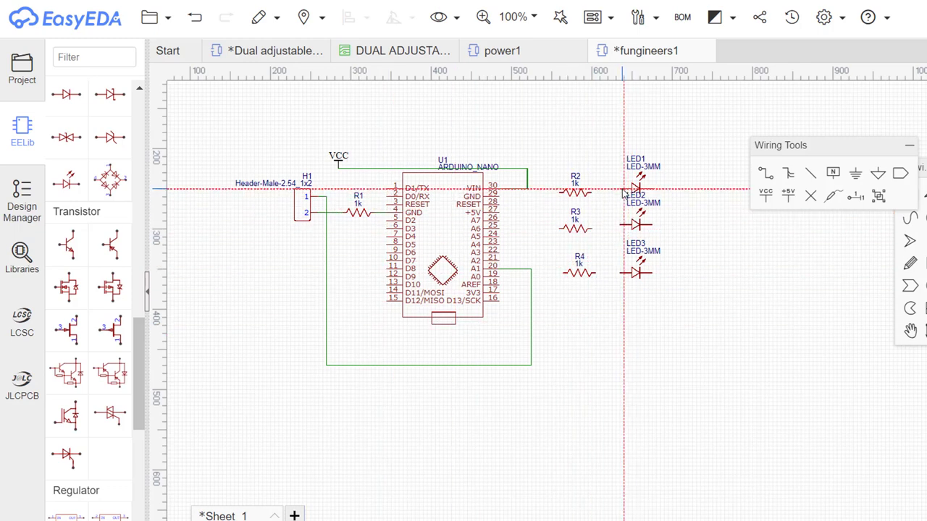
left_click(593, 191)
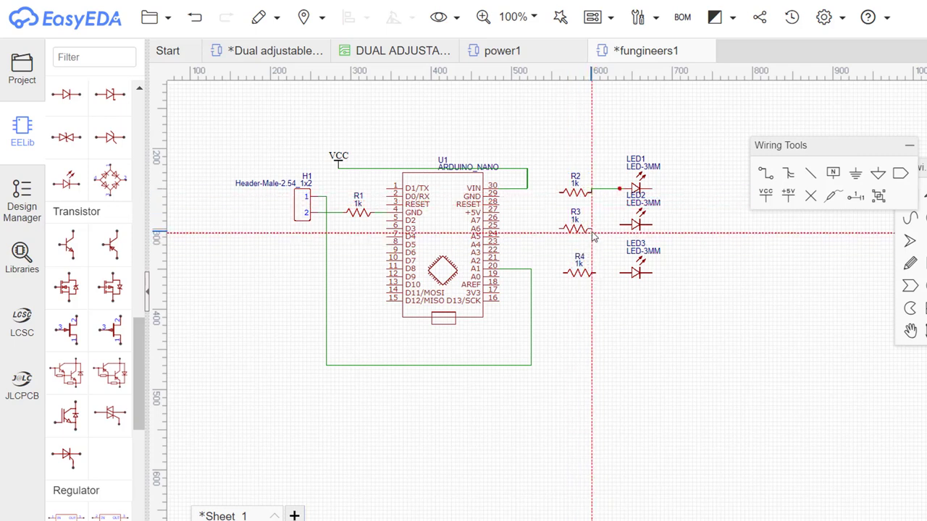
Wire the right end of resistor R3 to the left end of LED2, and the right end of R4 to LED3.
left_click(593, 233)
left_click(619, 229)
left_click(619, 275)
left_click(592, 275)
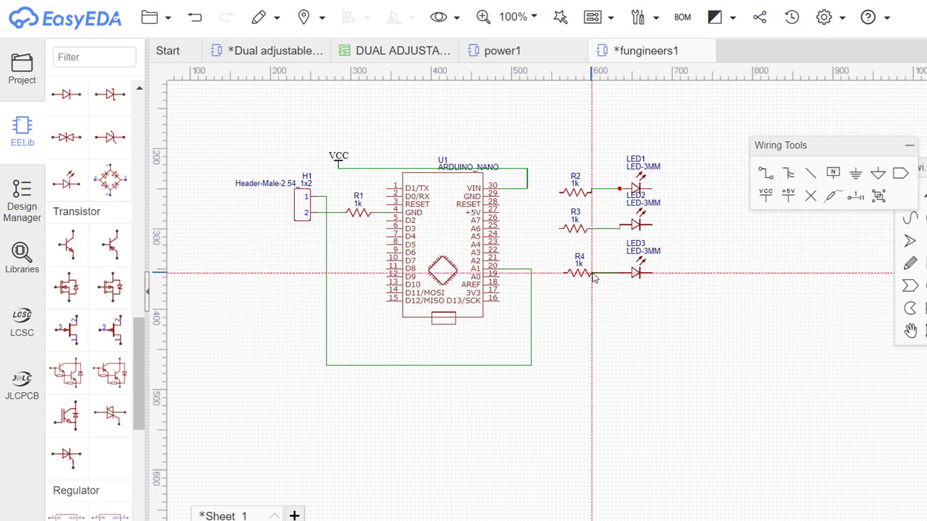
key("Escape")
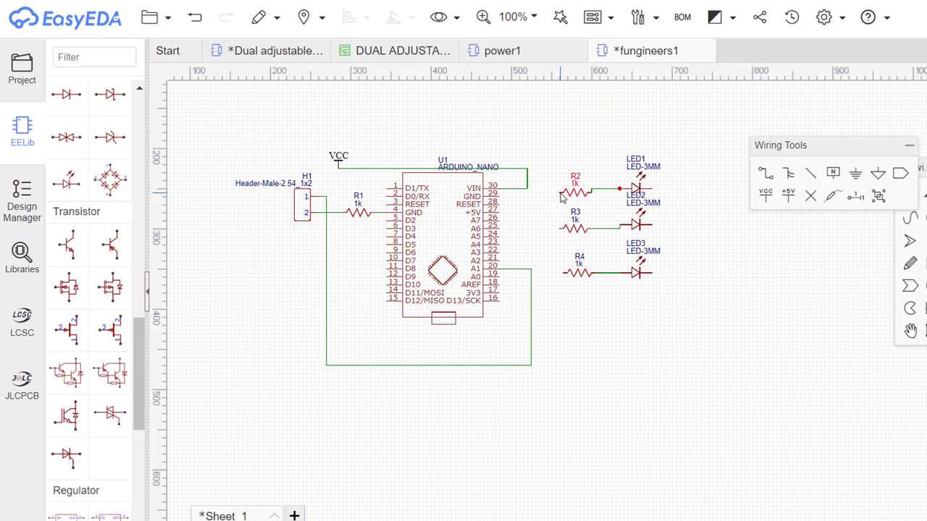
Wire the left ends of resistors R2, R3 and R4 together.
key("w")
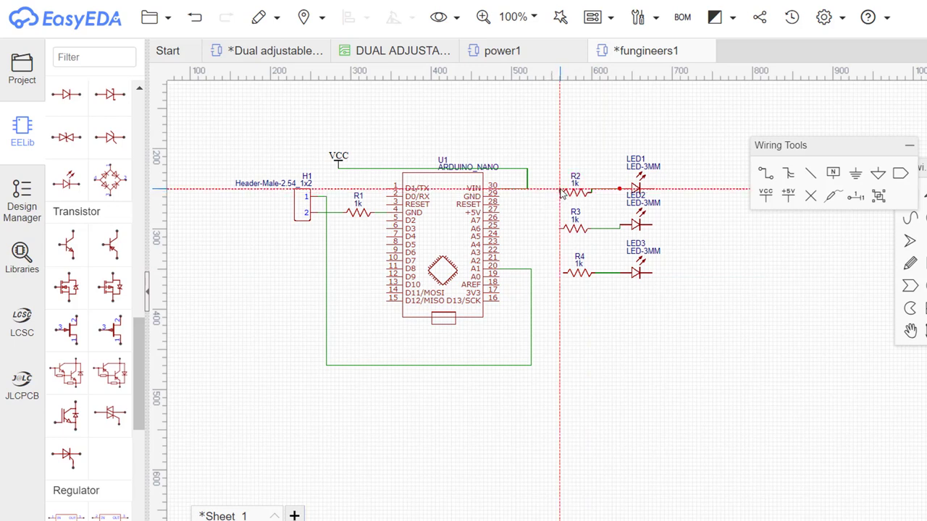
left_click(559, 192)
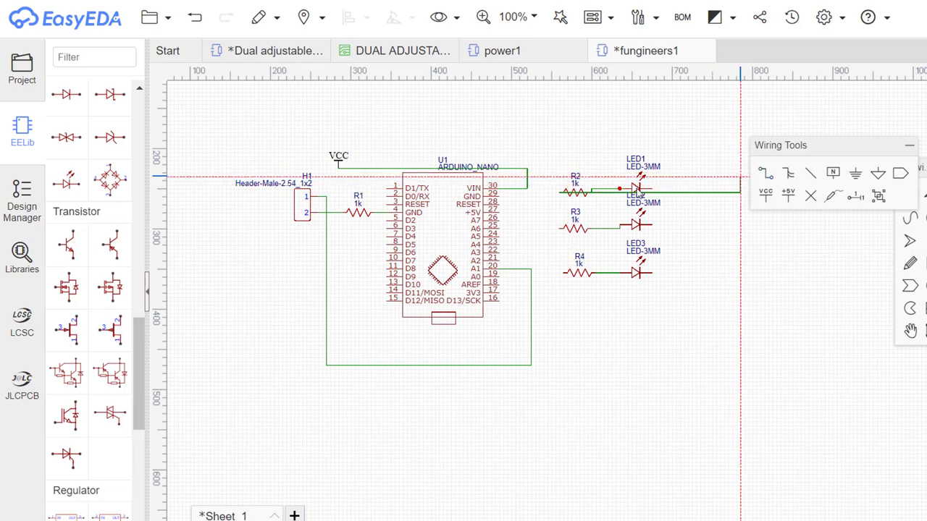
left_click(559, 192)
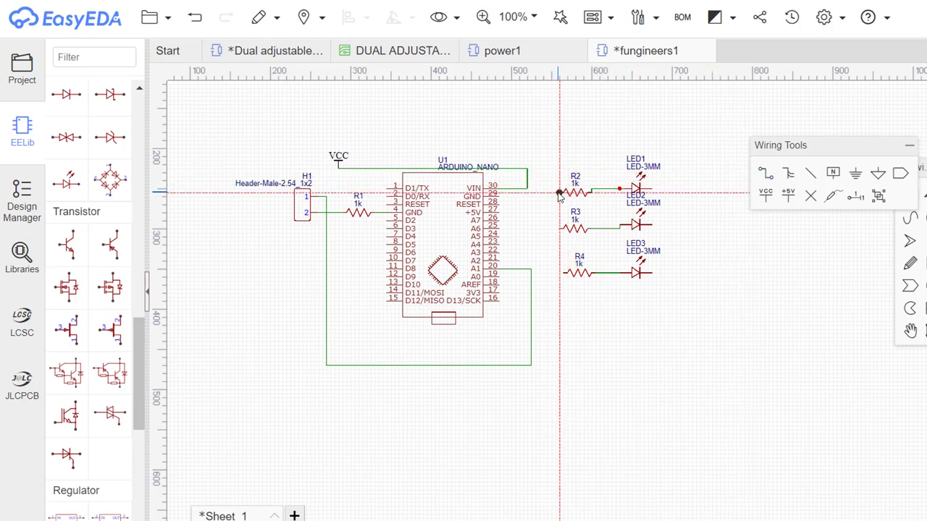
left_click(560, 229)
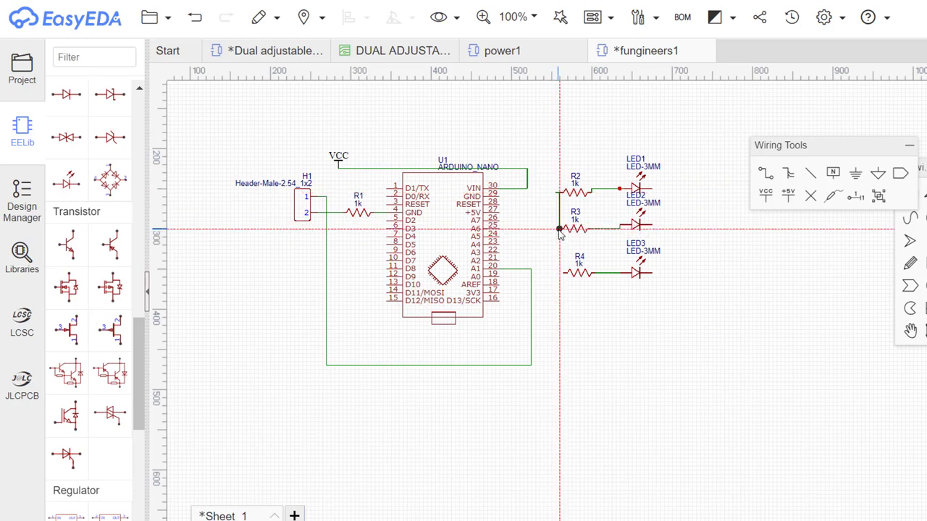
left_click(564, 274)
Wire the common left node of the resistors at R3 to the Arduino Nano's GND pin (29).
left_click(556, 233)
left_click(557, 230)
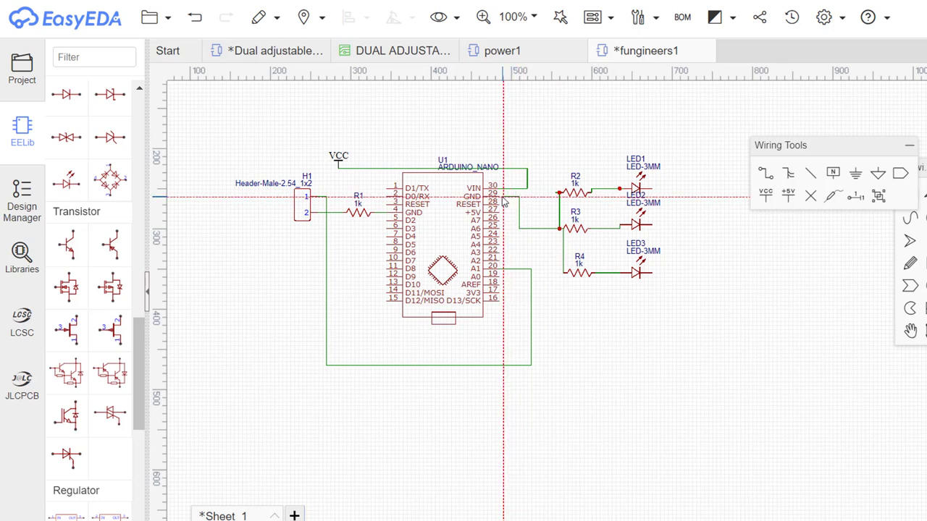
left_click(499, 196)
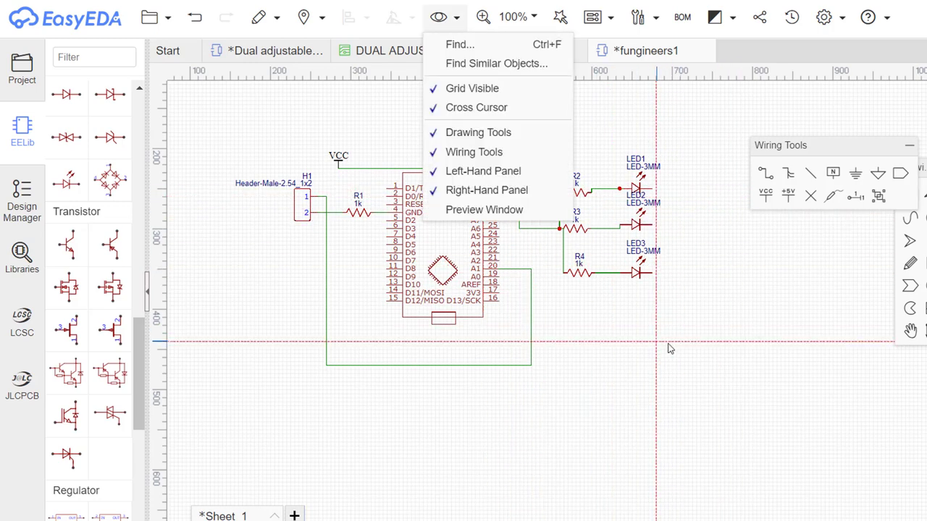
key("Escape")
key("w")
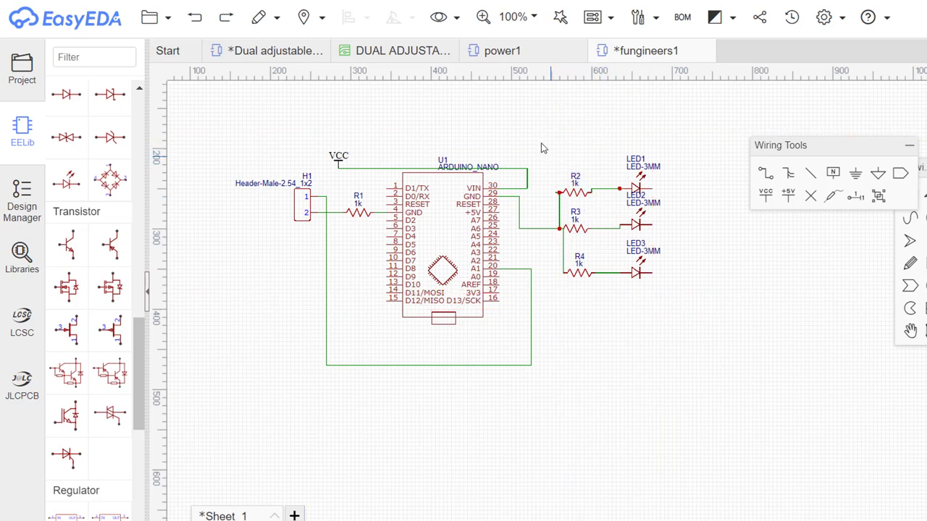
Move the group of resistors R2 to R4 and LEDs 1 to 3 farther right, away from the Arduino Nano.
left_click_drag(541, 143, 698, 297)
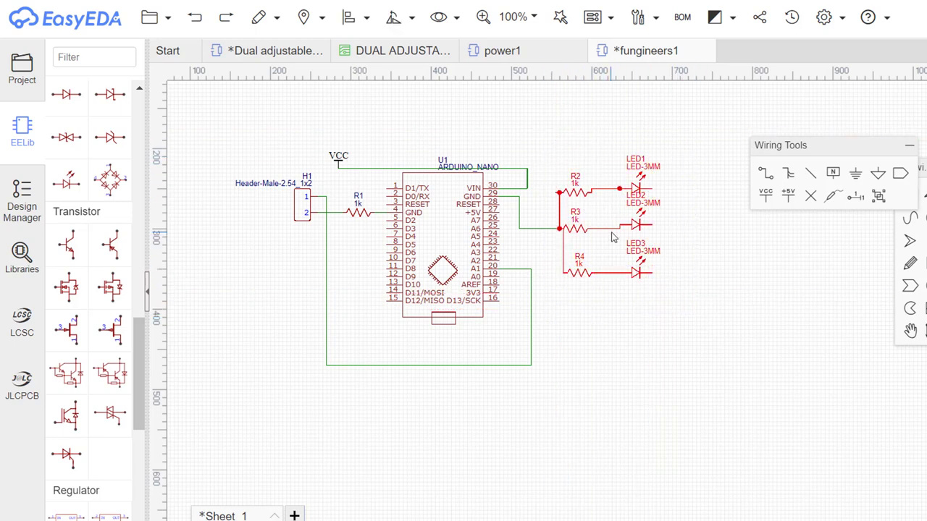
left_click_drag(610, 228, 674, 228)
left_click_drag(814, 153, 923, 116)
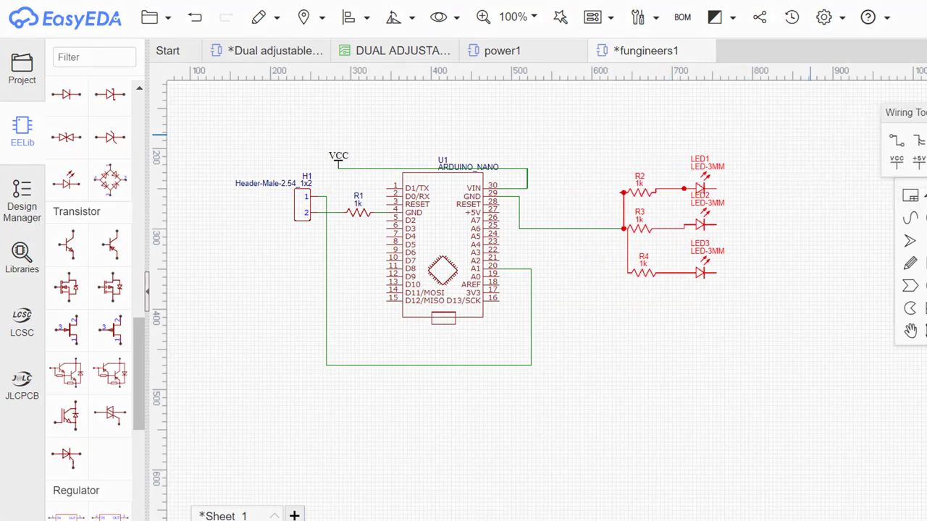
left_click(562, 152)
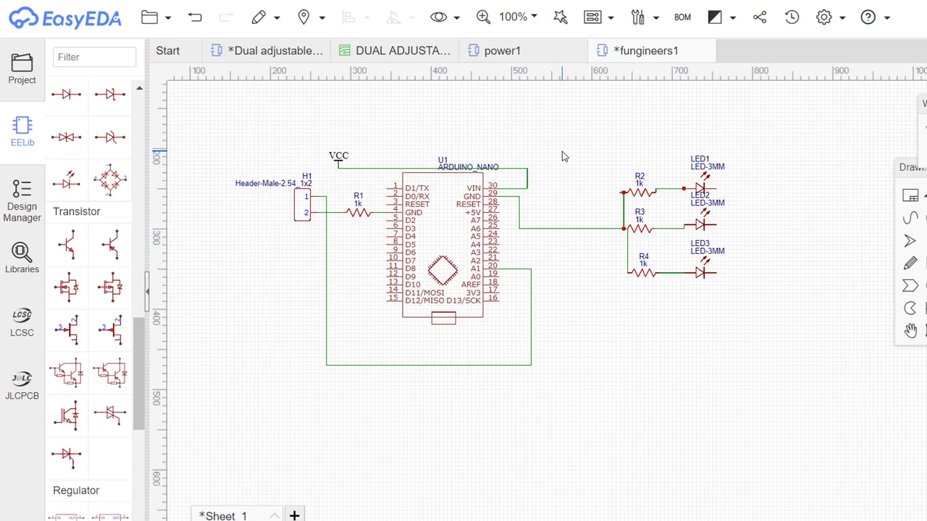
left_click_drag(692, 116, 680, 320)
left_click_drag(754, 324, 772, 323)
left_click_drag(601, 359, 263, 126)
left_click(263, 126)
left_click_drag(772, 307, 601, 132)
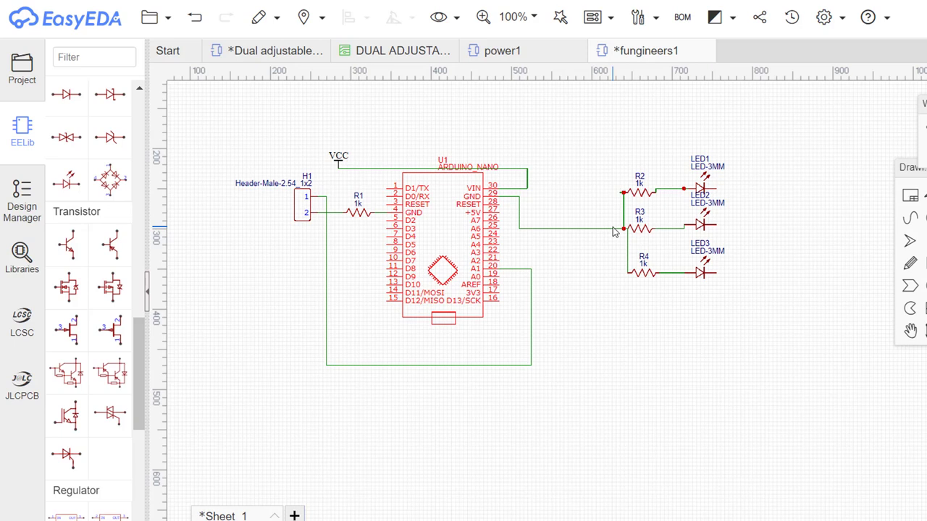
Delete the wire between the resistors' common node and the Arduino Nano's GND pin (29).
left_click(519, 228)
key("Delete")
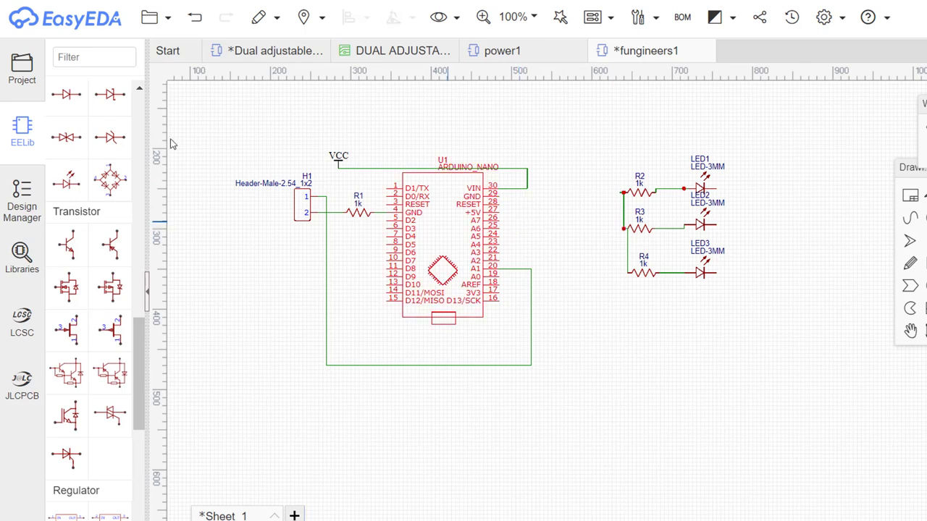
Place two Header-Female-2.54_1x4 connectors side by side between the Arduino Nano and the resistor group.
scroll(138, 154, "up", 5)
left_click(136, 155)
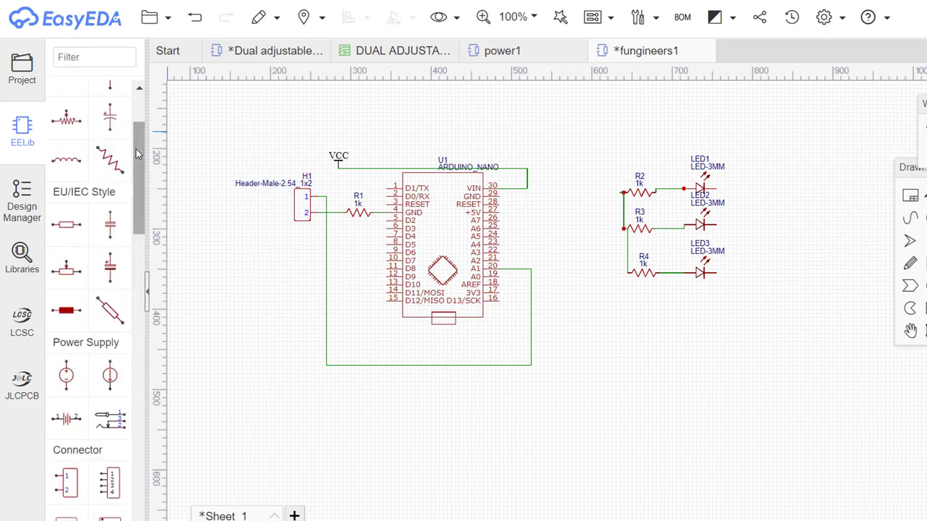
left_click_drag(136, 157, 137, 192)
left_click(110, 340)
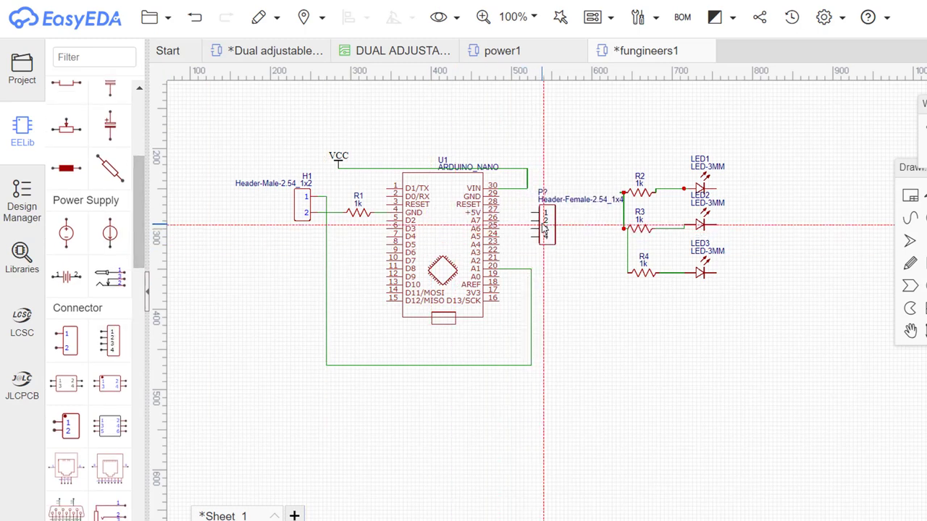
left_click(544, 226)
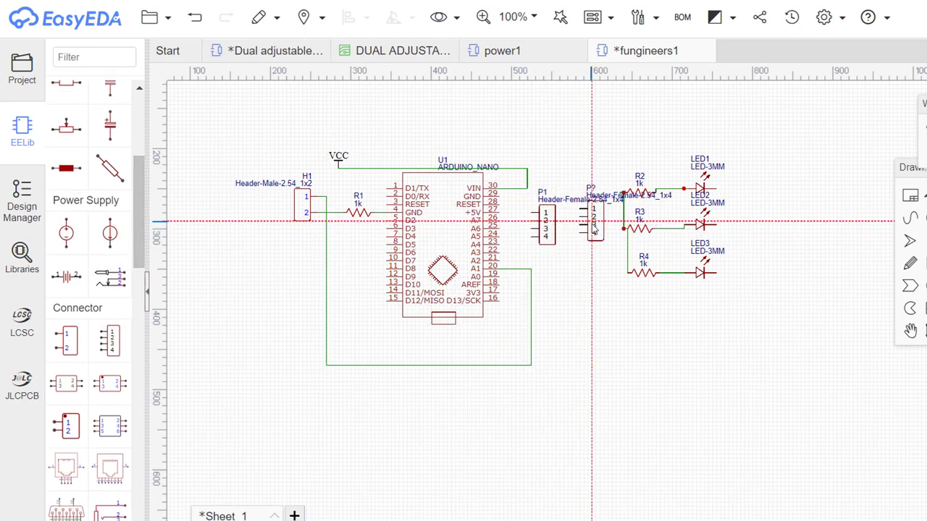
left_click(593, 228)
key("Escape")
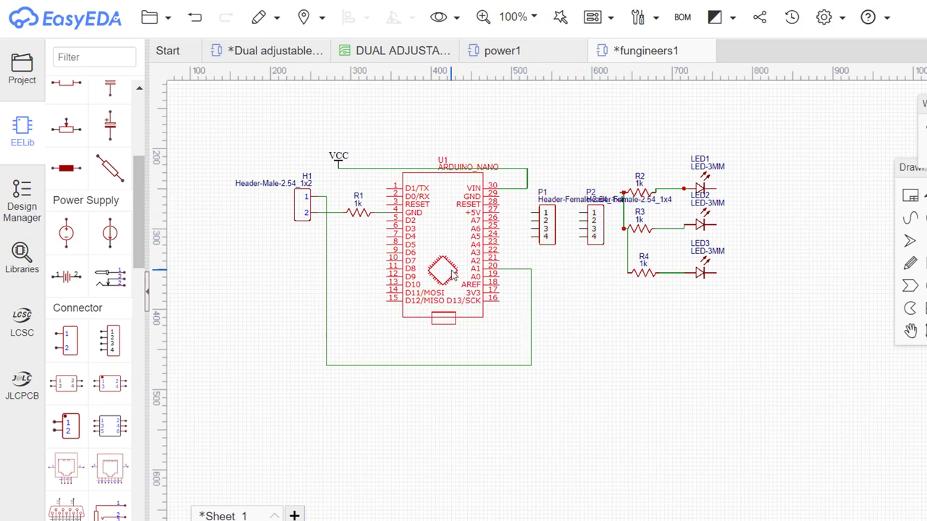
Flip header P2 horizontally so its pins face right.
left_click(597, 237)
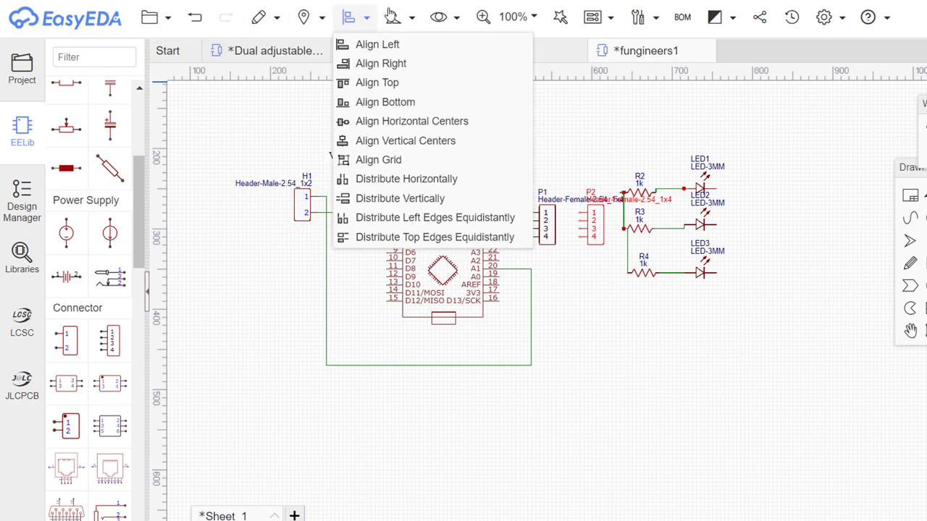
mouse_move(393, 18)
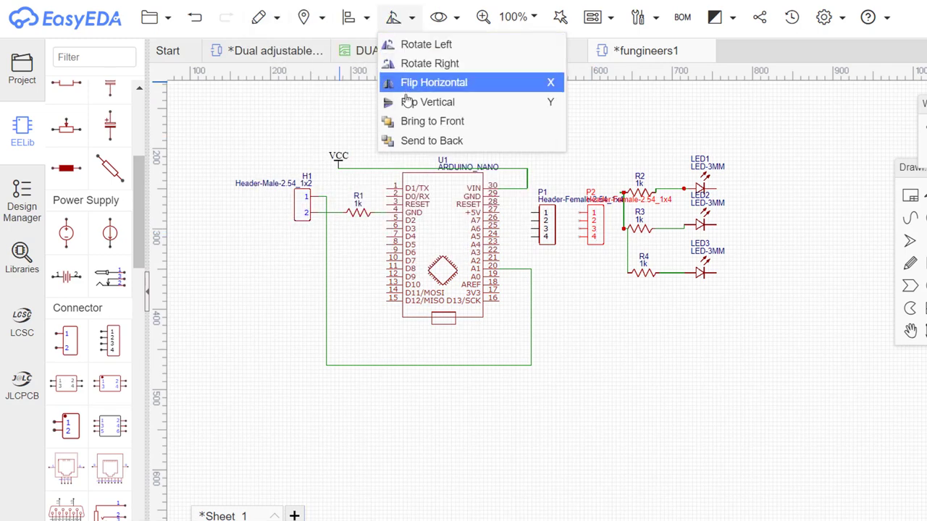
left_click(408, 88)
left_click(584, 159)
left_click_drag(726, 324, 727, 324)
left_click(627, 219)
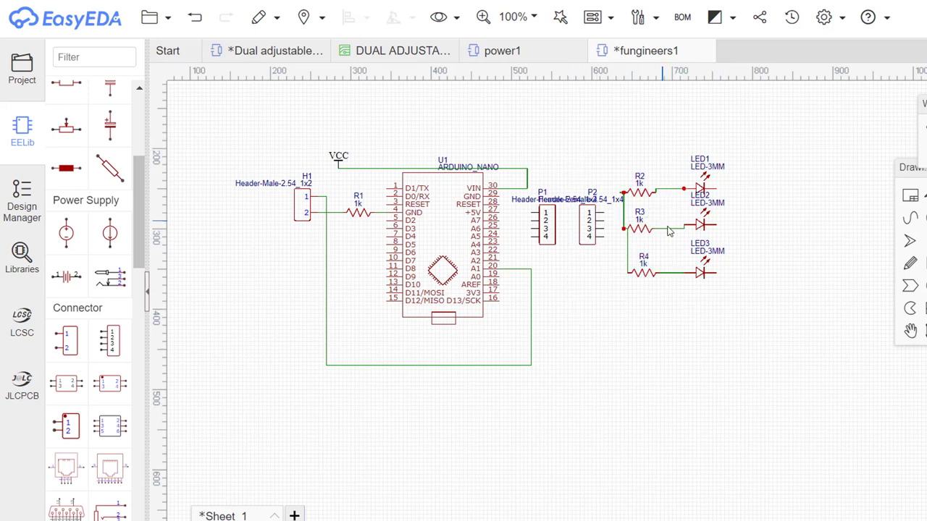
Move header P1 below and right of the Arduino Nano, and header P2 below the LEDs.
left_click_drag(668, 202, 821, 334)
mouse_move(585, 222)
left_mouse_down()
mouse_move(605, 223)
mouse_move(592, 226)
left_mouse_up()
left_click(557, 155)
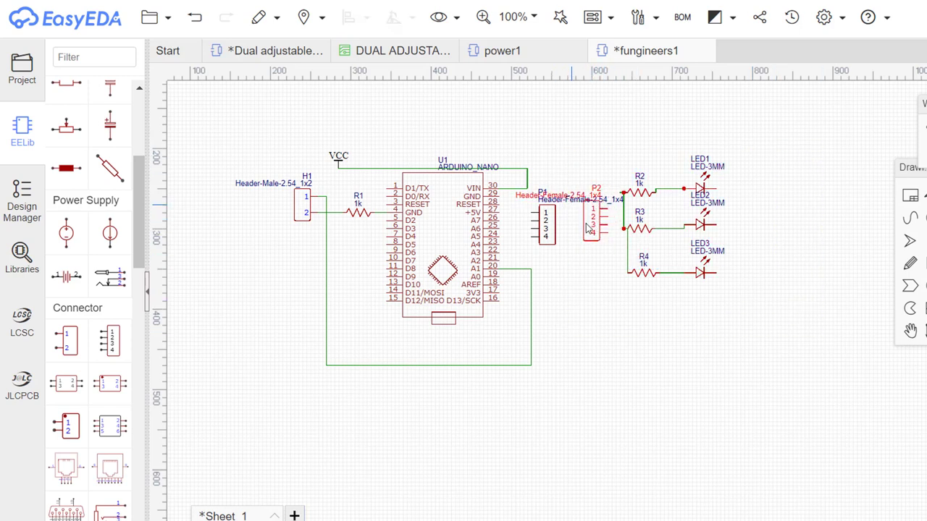
left_click_drag(590, 232, 558, 360)
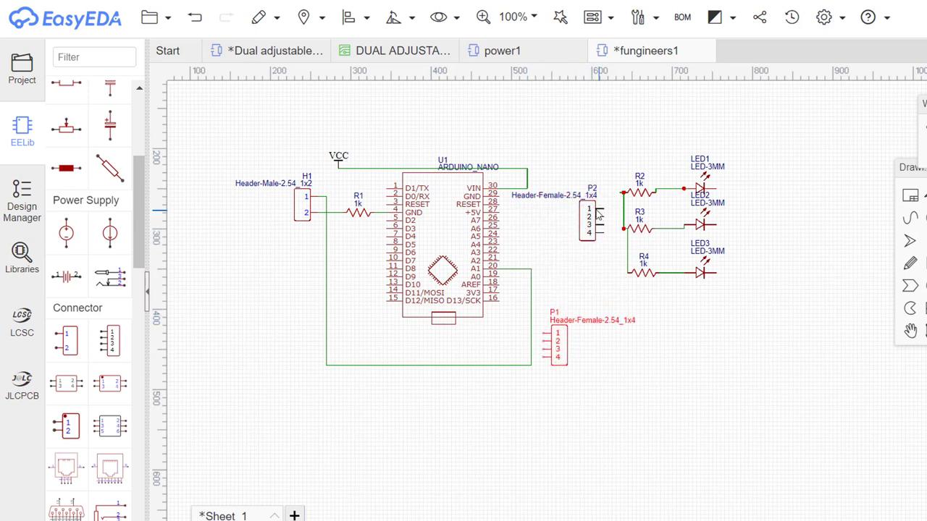
left_click_drag(597, 216, 692, 345)
left_click_drag(566, 162, 743, 291)
left_click(759, 221)
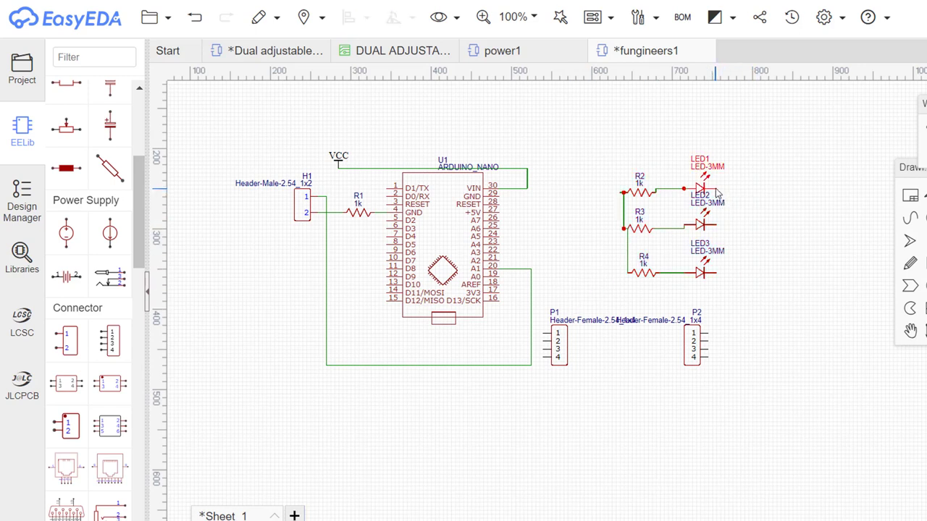
Wire the right end of LED1 down to pin 1 of header P2.
key("w")
left_click(716, 190)
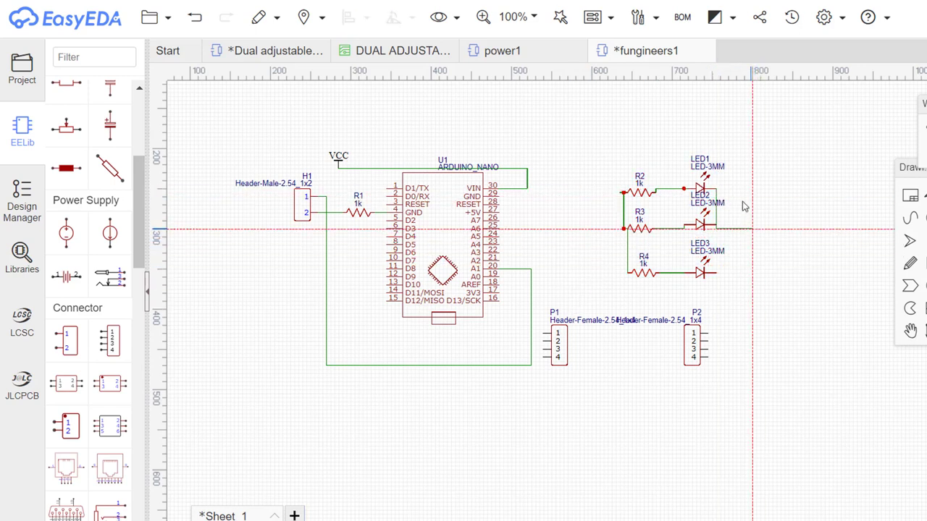
left_click(738, 330)
left_click(708, 333)
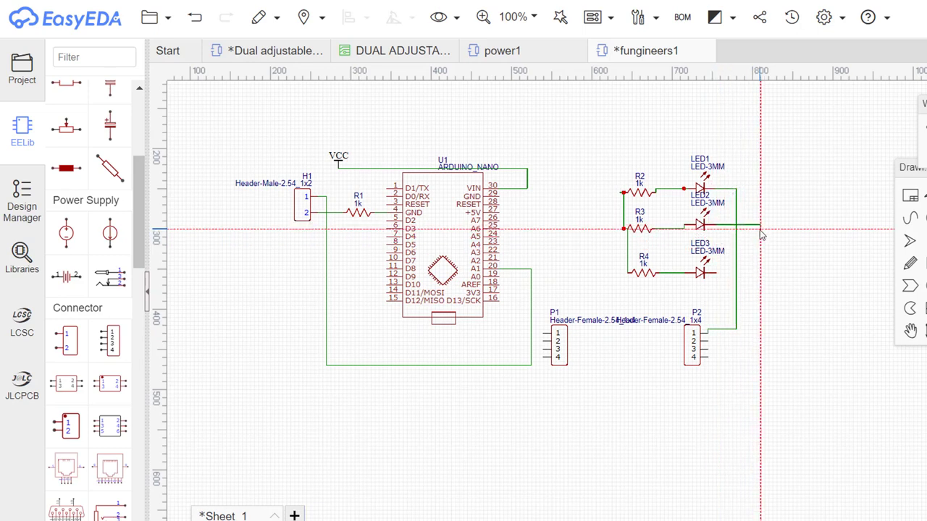
Wire the right end of LED2 to pin 2 of header P2, and the right end of LED3 to pin 3.
left_click(760, 227)
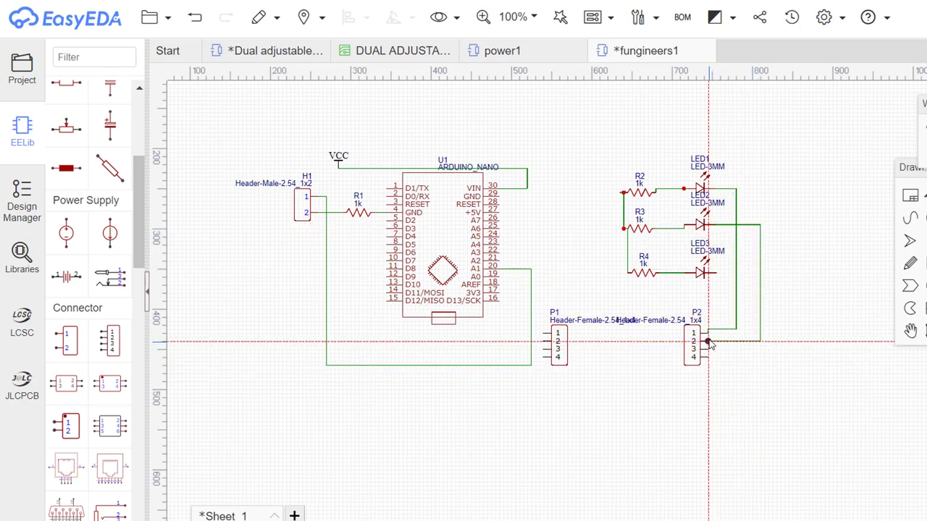
left_click(716, 273)
left_click(720, 297)
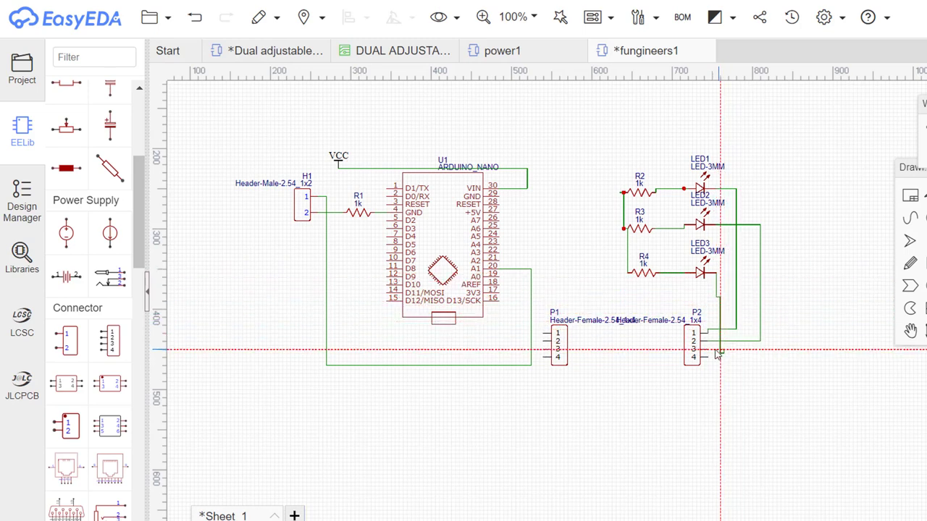
left_click(708, 349)
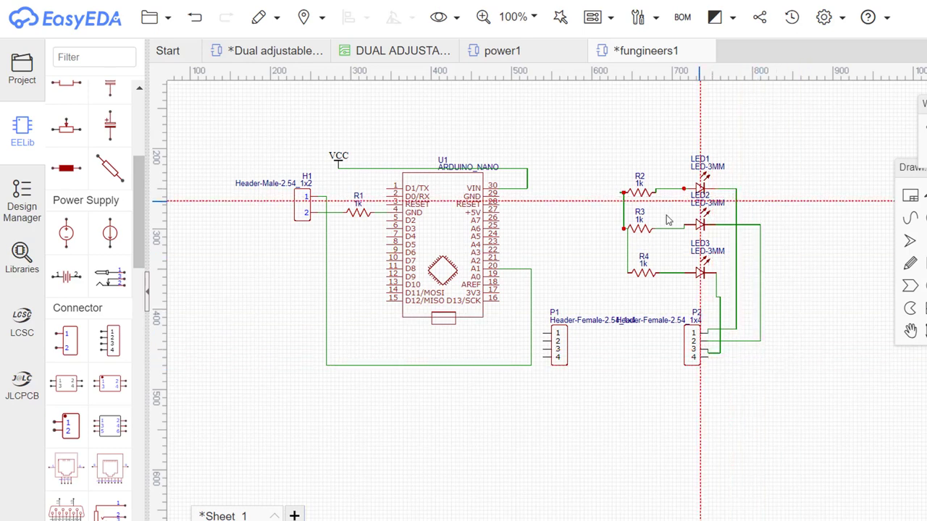
Wire the resistors' common left node over the top and around the LEDs to pin 4 of header P2.
left_click(624, 230)
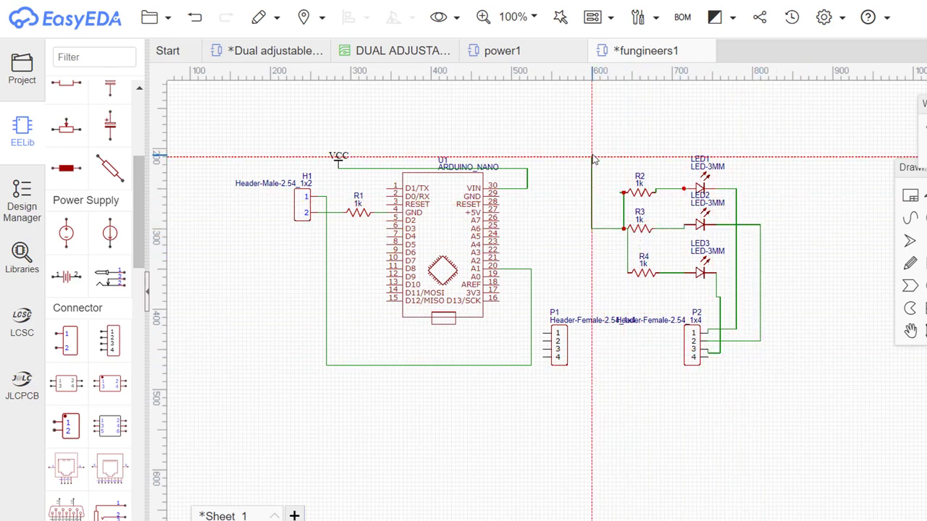
left_click(592, 153)
left_click(803, 152)
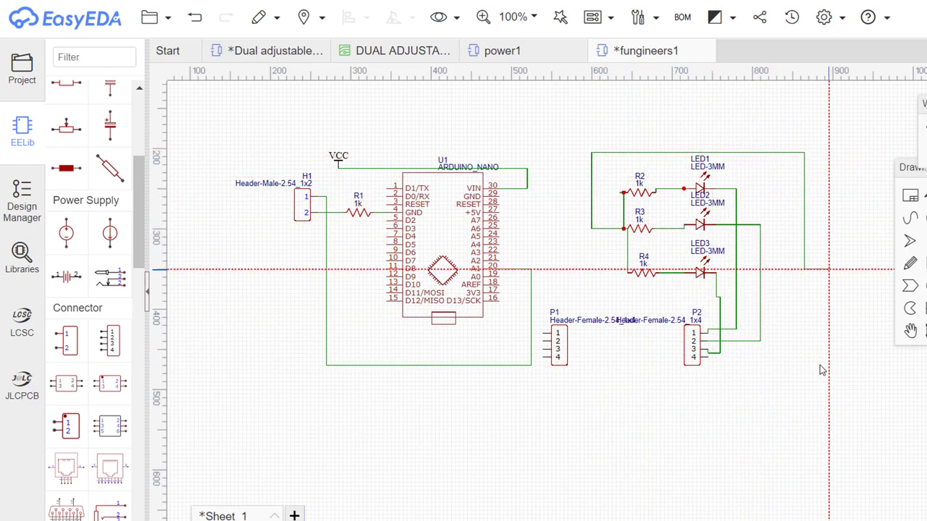
left_click(704, 357)
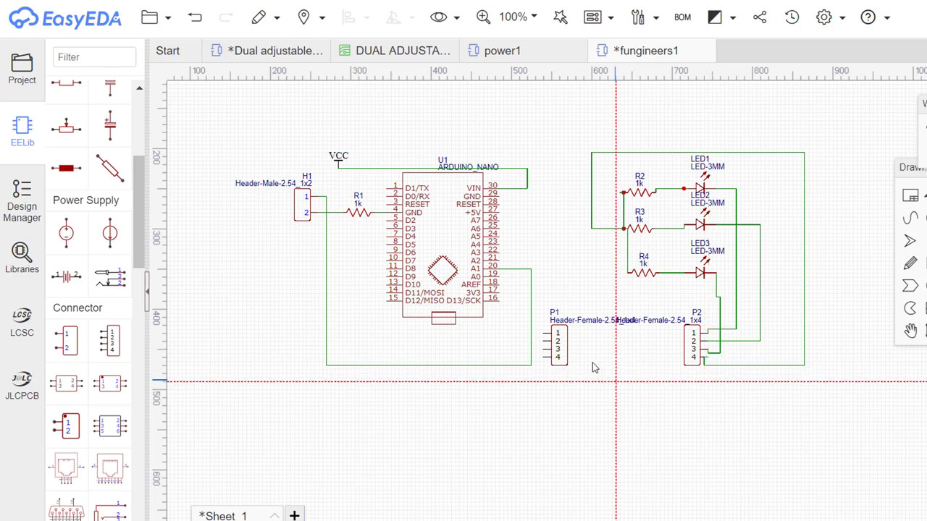
Wire pin 4 of header P1 to the Arduino Nano's GND pin (29).
left_click(543, 357)
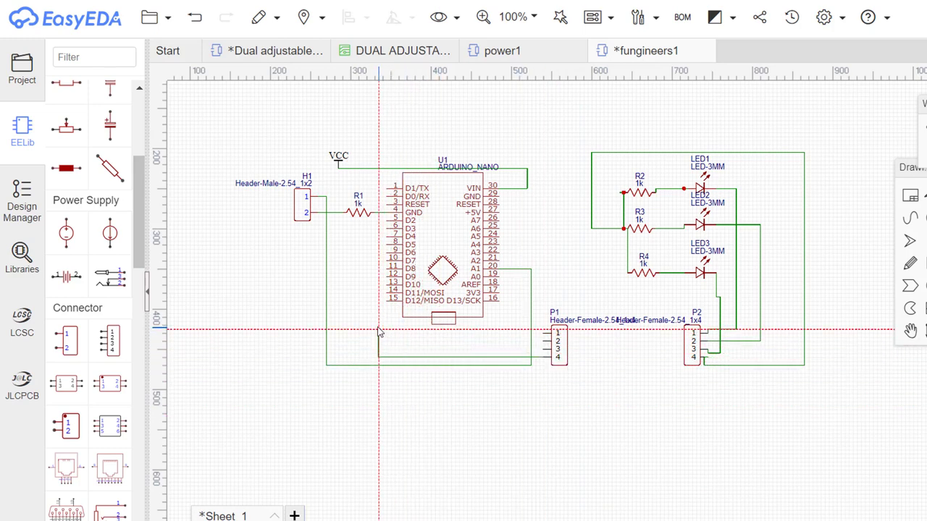
left_click(499, 196)
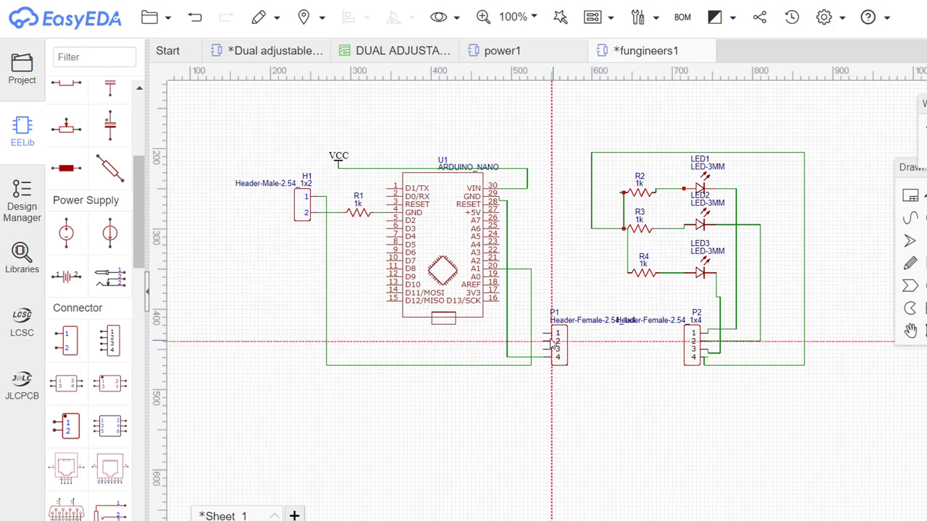
left_click(150, 17)
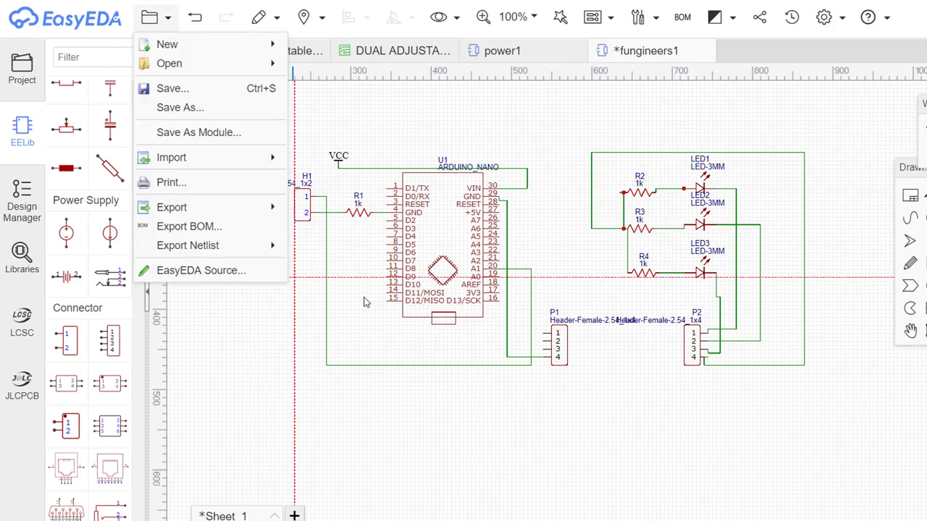
Wire the Arduino Nano's D7 pin (10) down and around to pin 1 of header P1.
left_click(384, 260)
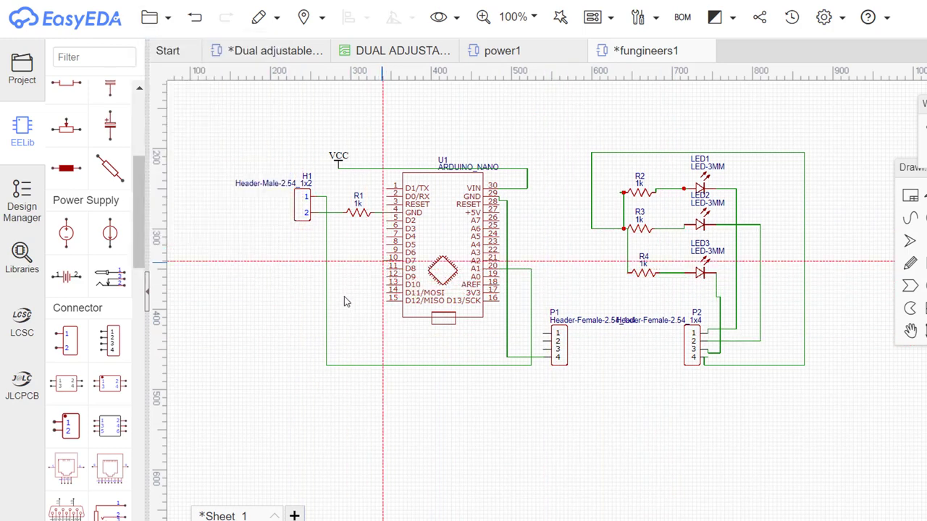
left_click(358, 392)
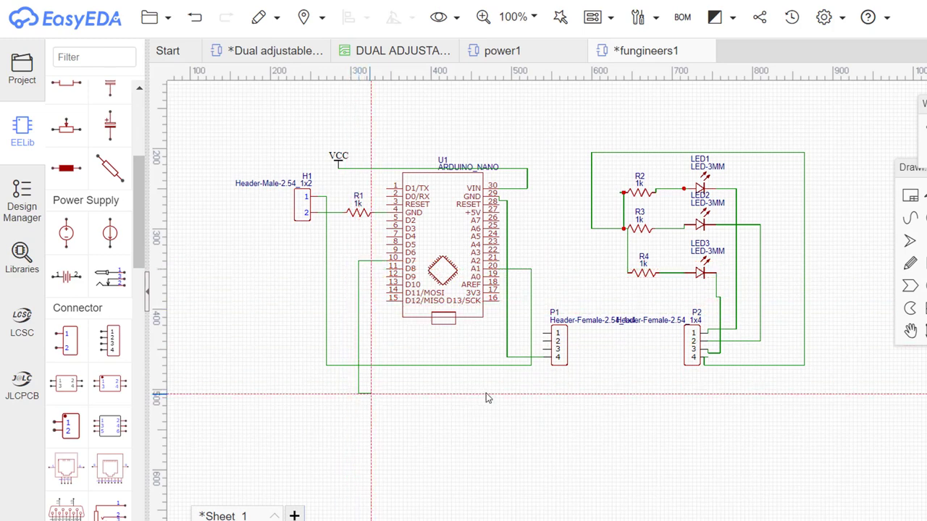
left_click(523, 392)
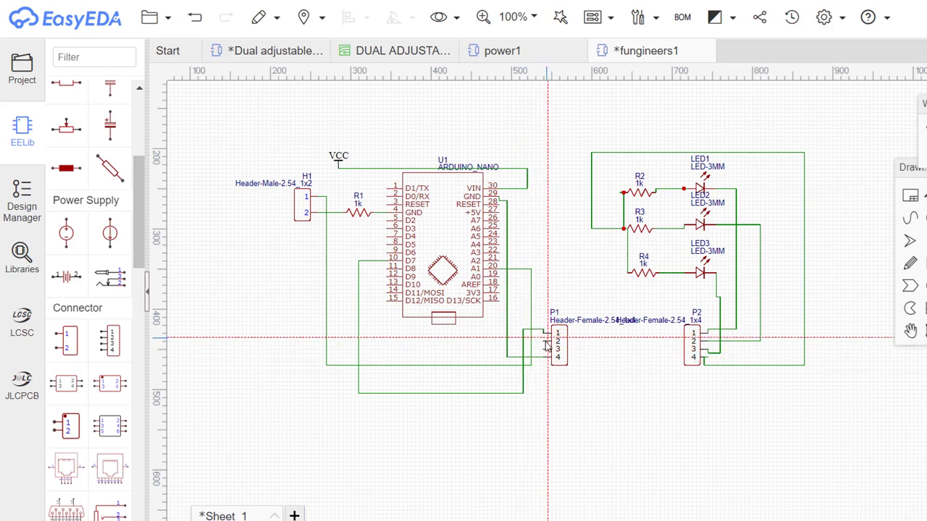
Wire pin 2 of header P1 below the existing wires and around to the Arduino Nano's D8 pin (11).
left_click(536, 342)
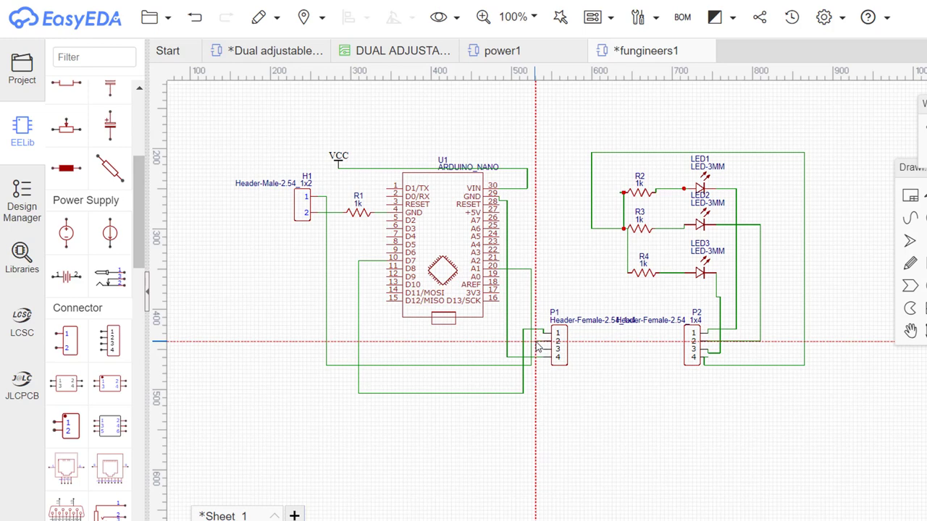
left_click(533, 430)
left_click(326, 423)
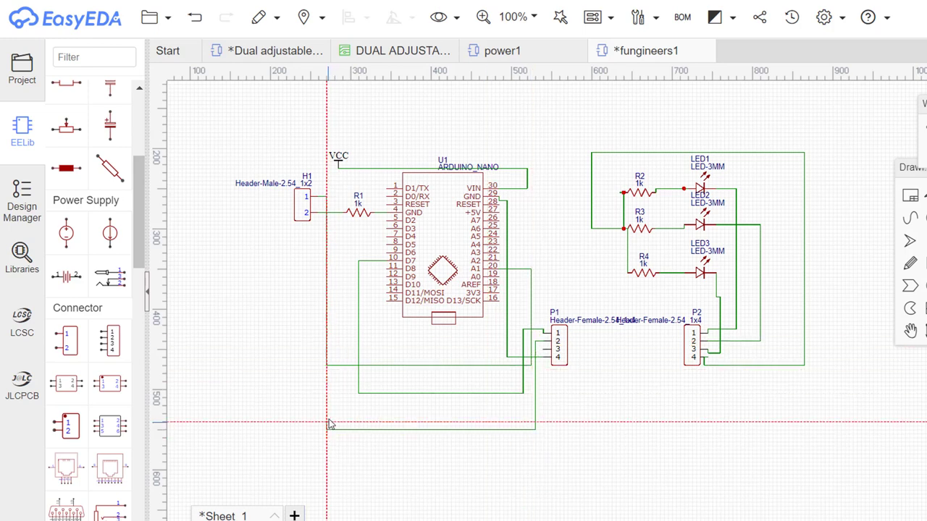
left_click(386, 271)
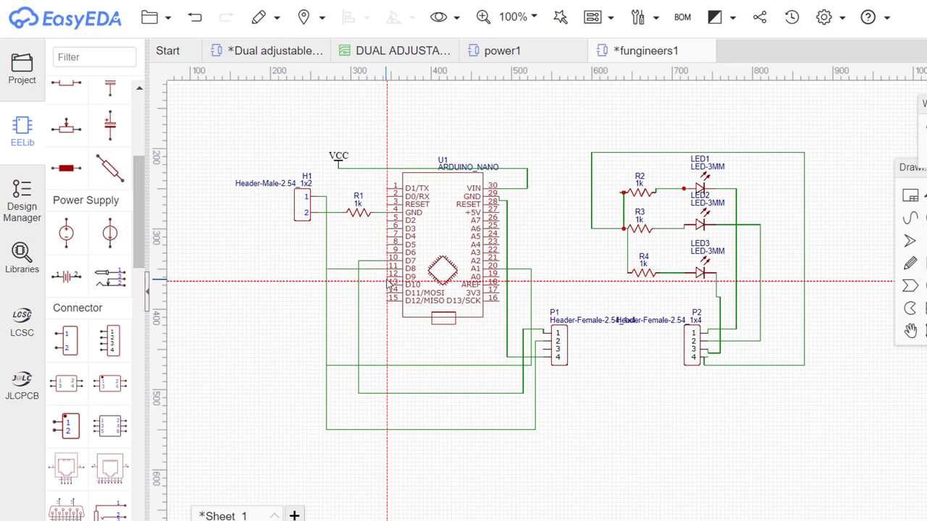
Wire the Arduino Nano's D9 pin (12) beneath the other wires to pin 3 of header P1, then end wiring.
left_click(386, 277)
left_click(351, 277)
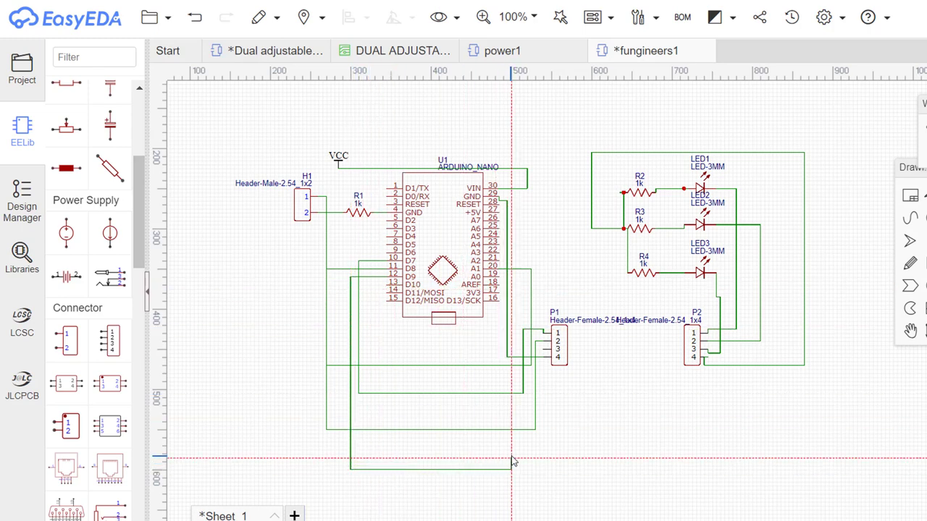
left_click(555, 468)
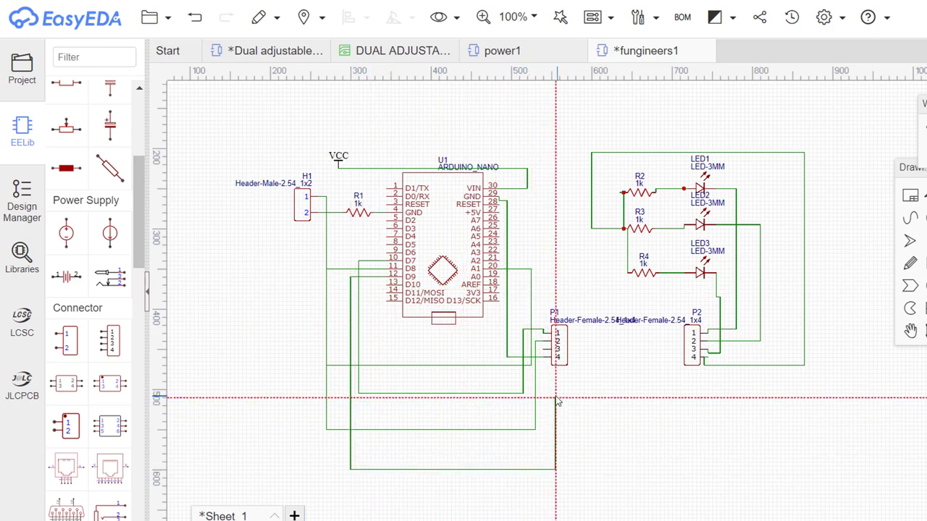
left_click(496, 398)
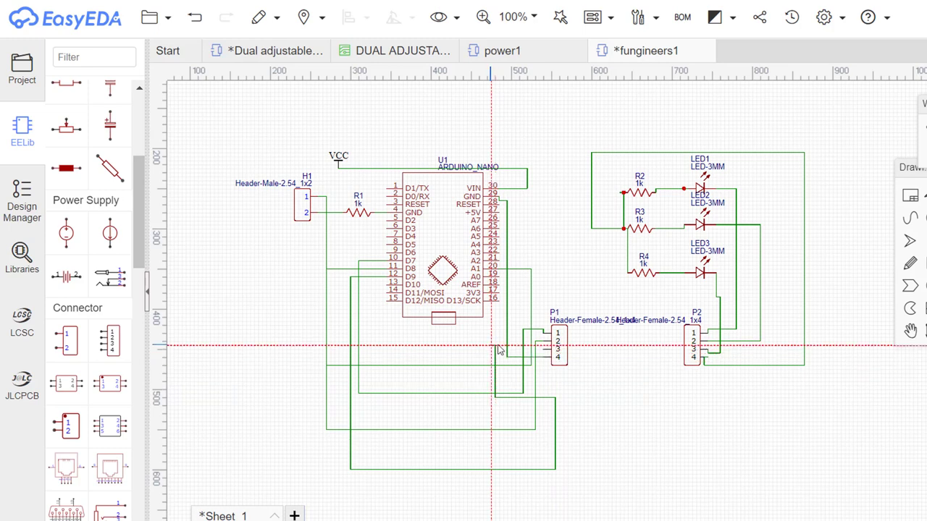
left_click(544, 349)
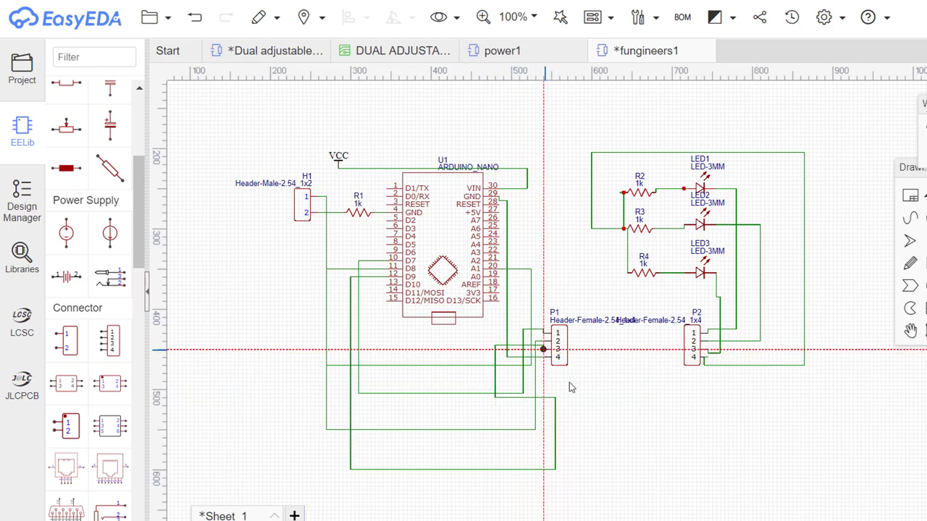
key("Escape")
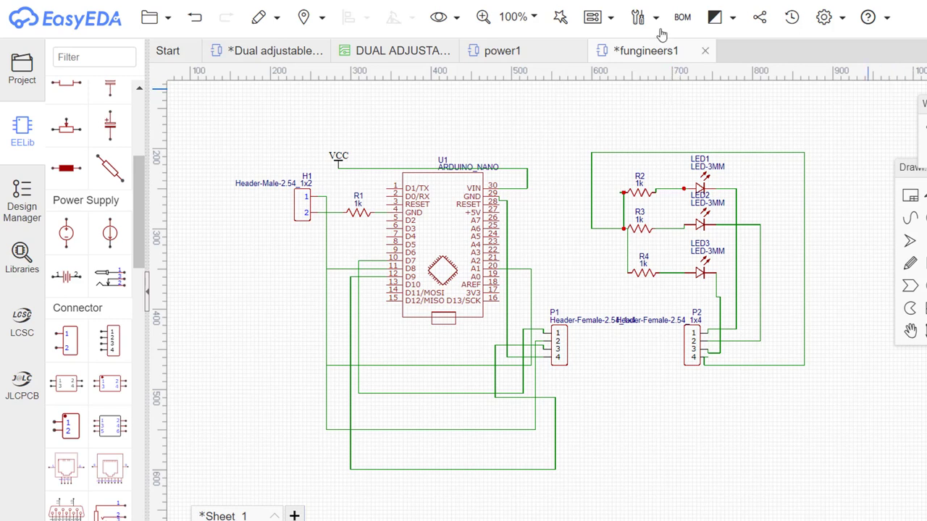
left_click(641, 20)
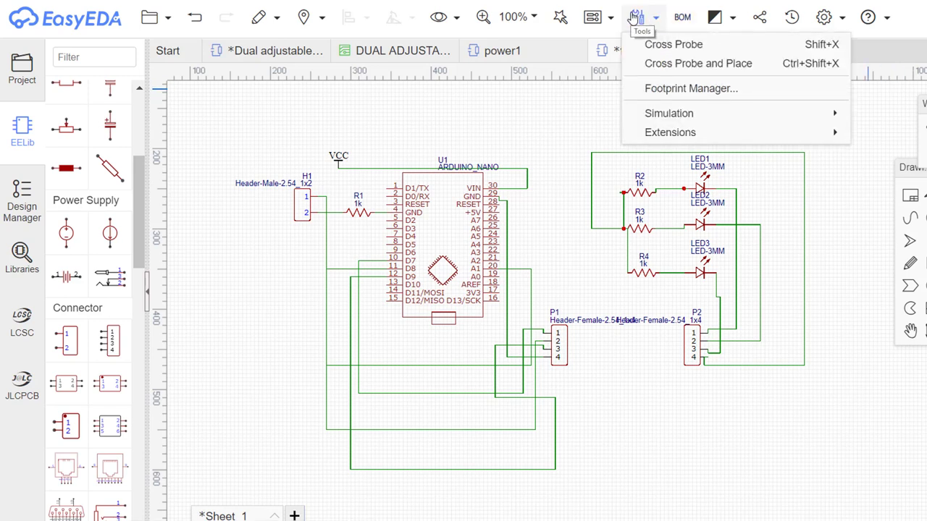
mouse_move(679, 138)
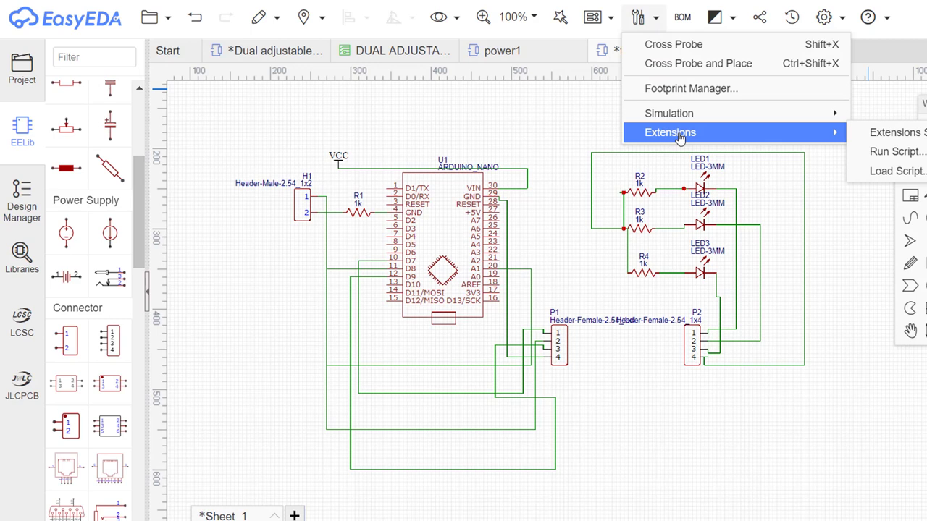
mouse_move(674, 117)
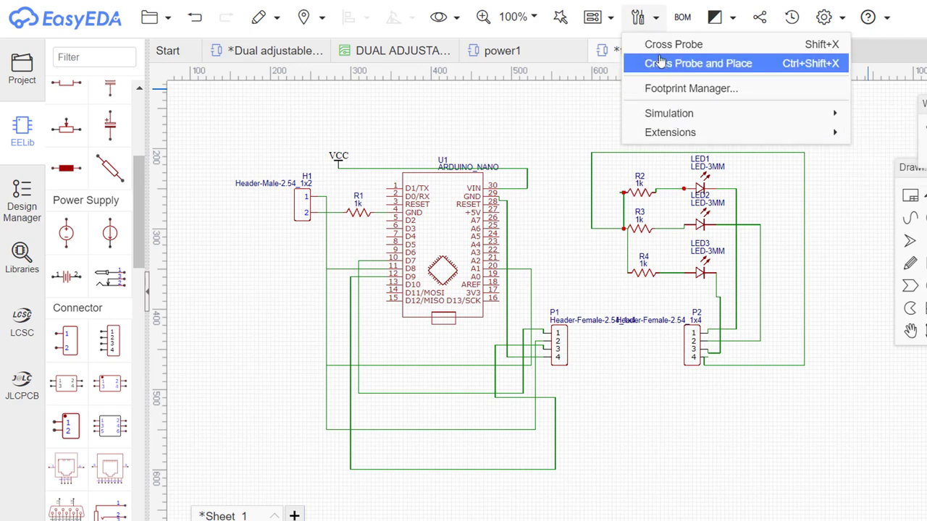
Save the schematic and convert it to a PCB.
mouse_move(604, 19)
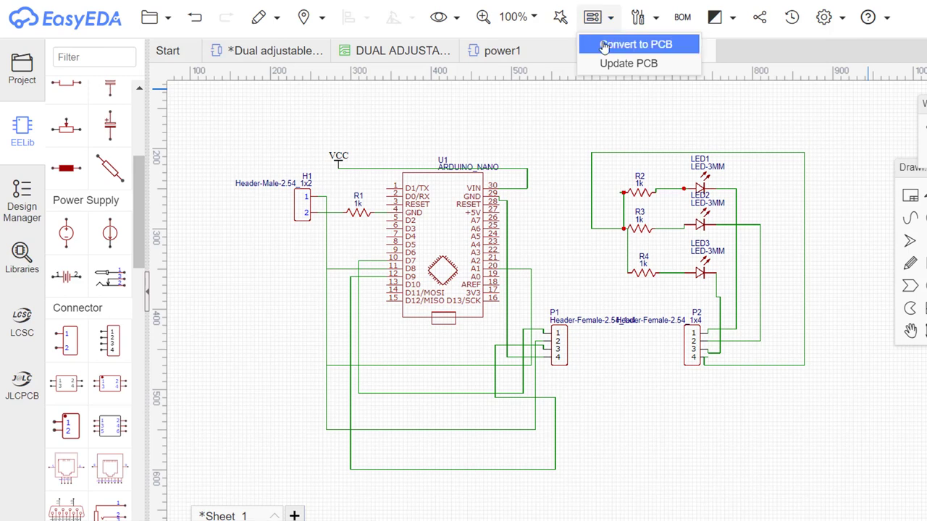
left_click(604, 45)
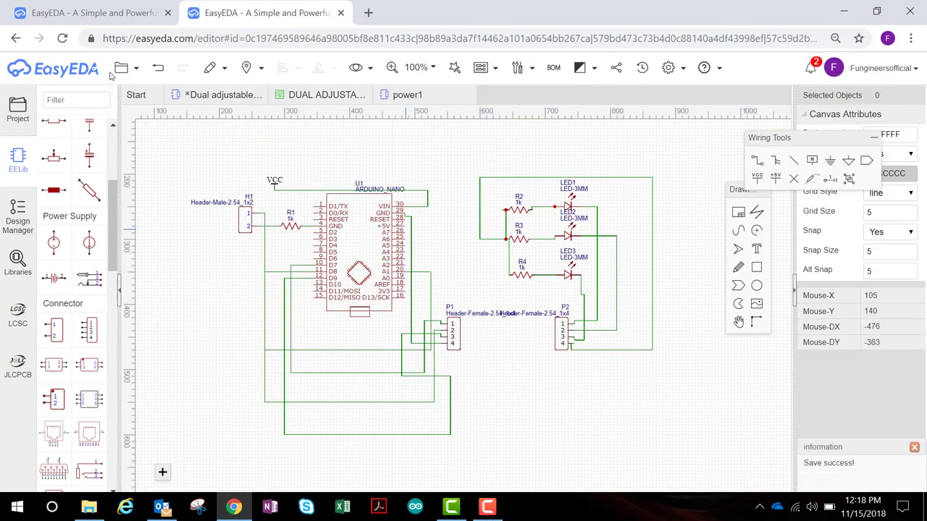
mouse_move(486, 70)
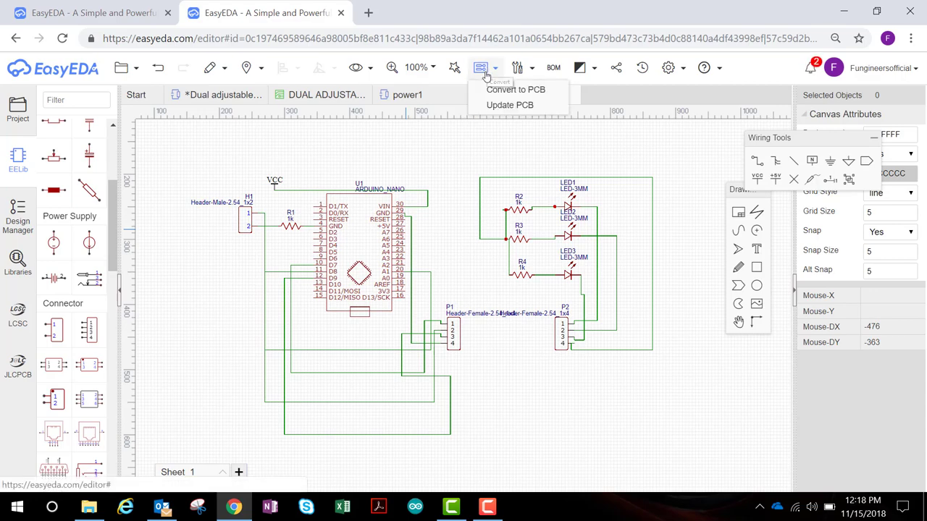
left_click(489, 88)
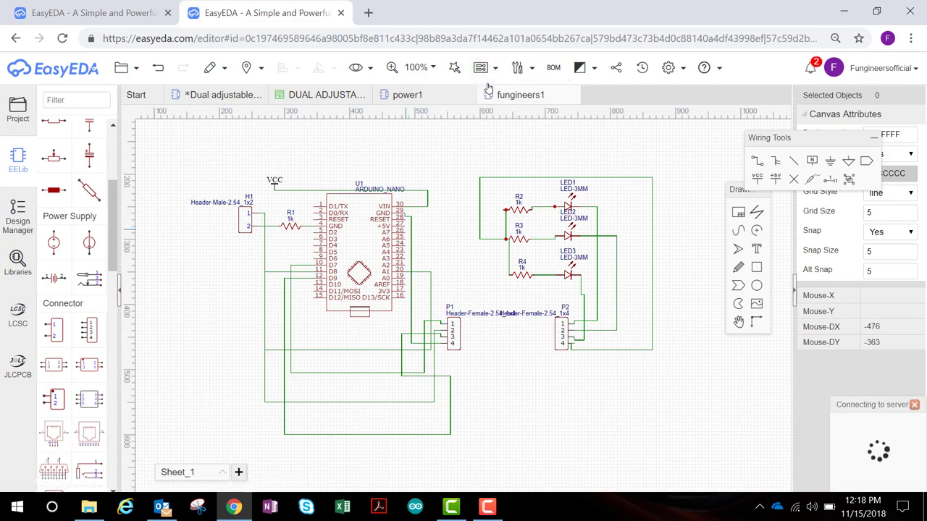
Move the Arduino Nano footprint U1 inside the board outline, to about X 2190 mil, Y 1710 mil.
scroll(355, 282, "down", 5)
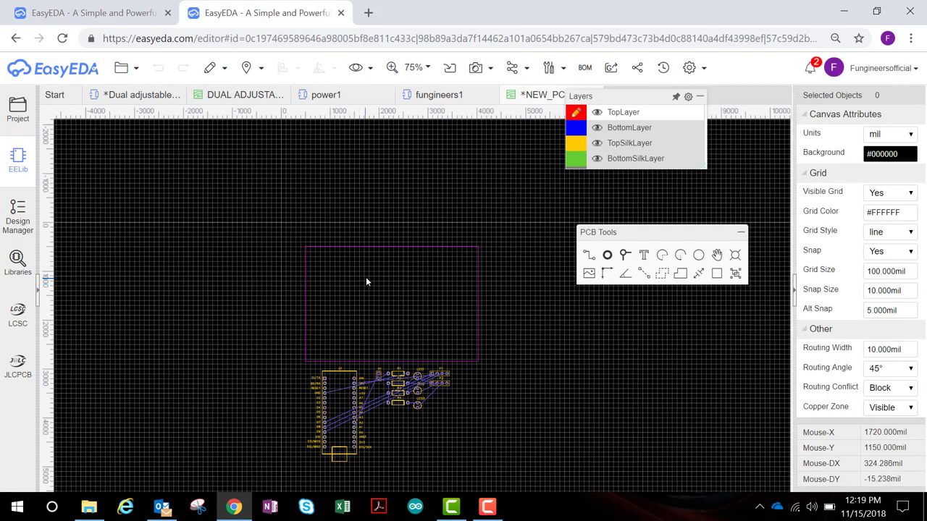
key("Up")
key("Up")
key("Up")
key("Up")
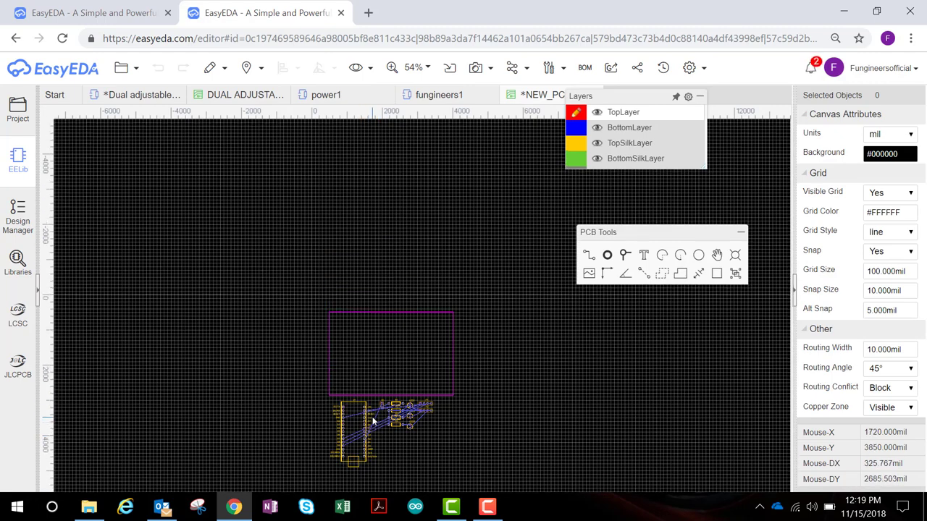
scroll(382, 414, "down", 2)
scroll(371, 407, "up", 6)
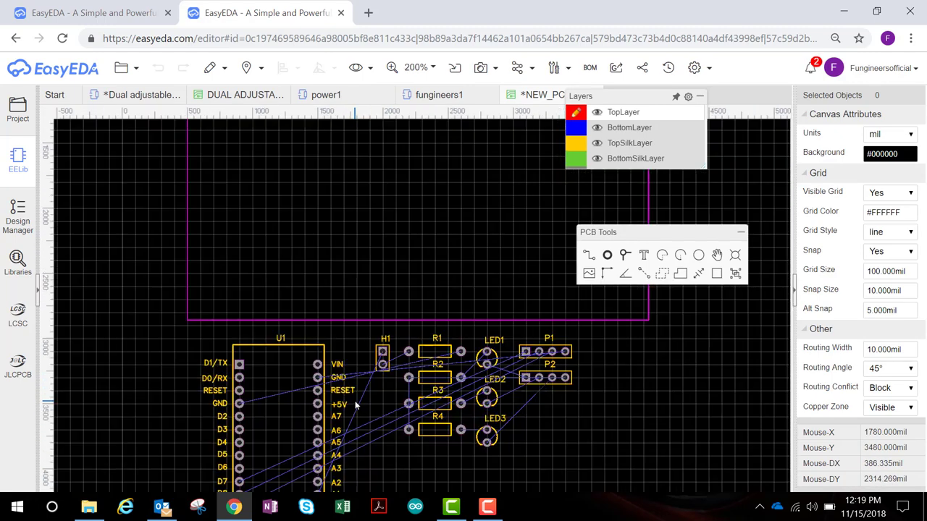
right_click_drag(393, 382, 384, 376)
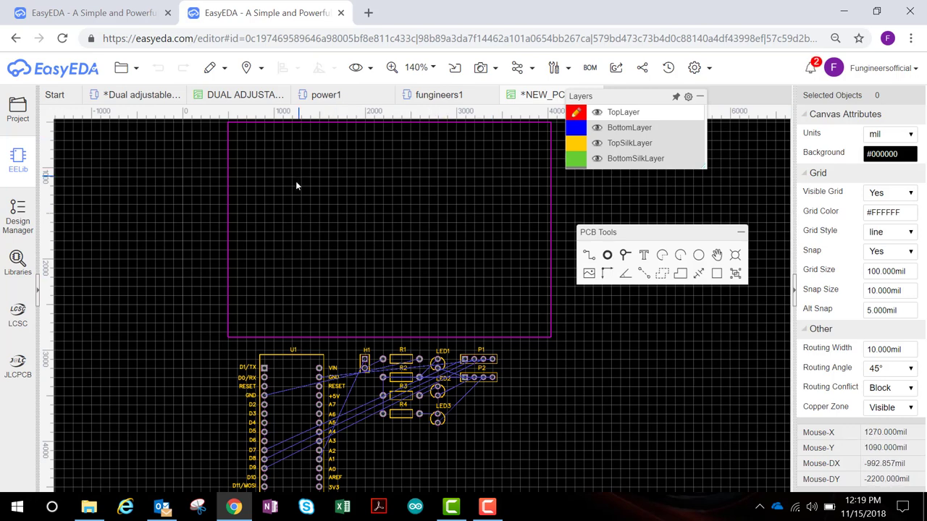
left_click(265, 359)
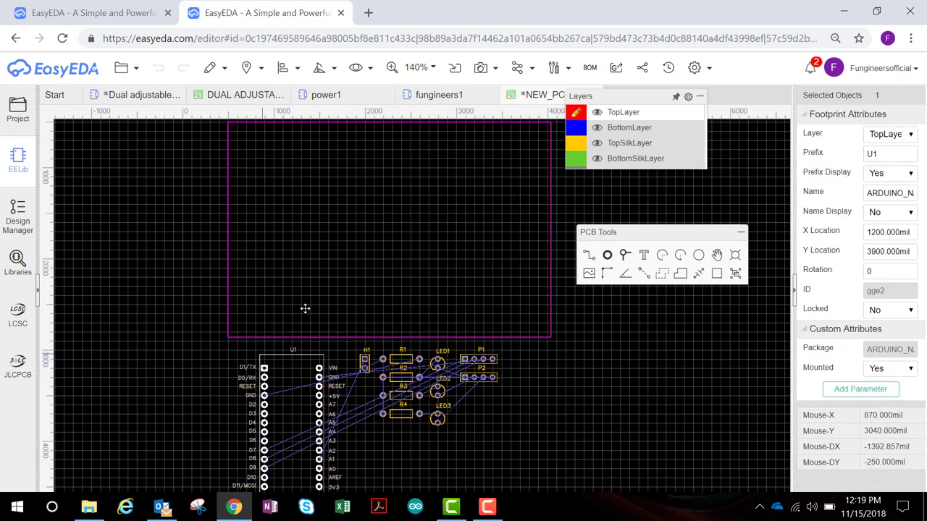
left_click_drag(309, 302, 325, 196)
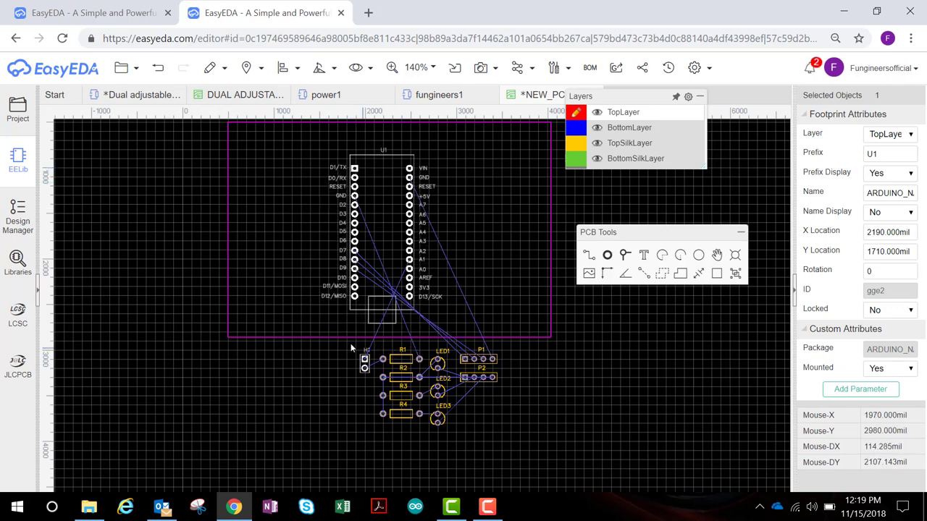
Select the ten footprints below the board outline and examine them with their connection lines, then clear the selection.
left_click_drag(349, 344, 516, 431)
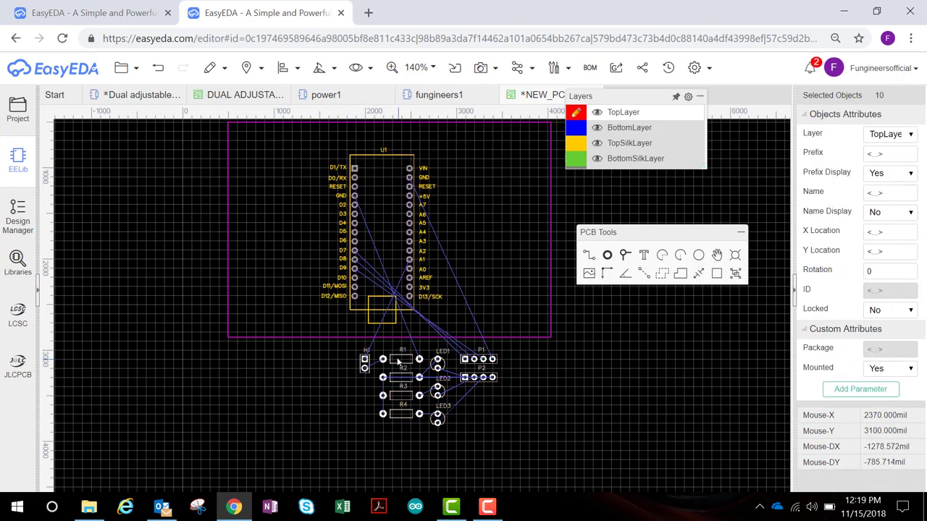
left_click_drag(397, 362, 329, 315)
left_click_drag(279, 233, 398, 365)
scroll(397, 364, "up", 1)
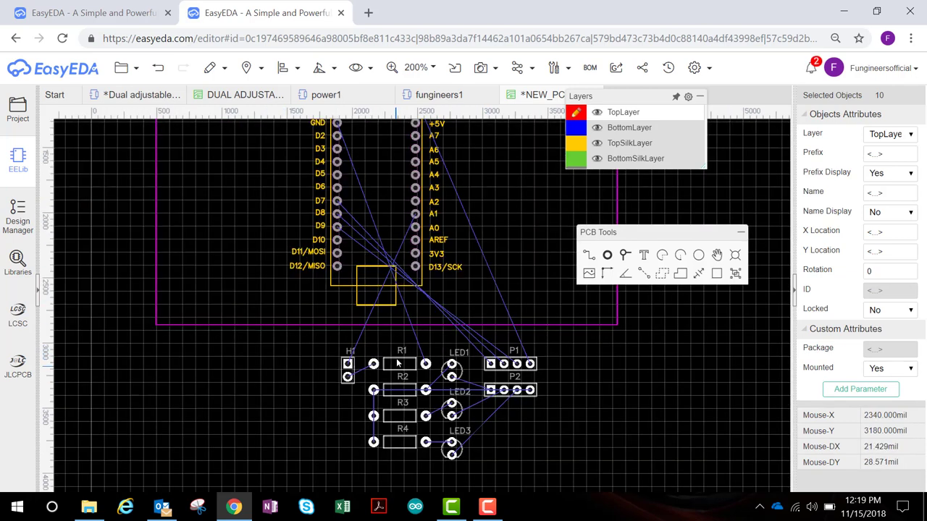
scroll(397, 363, "down", 3)
right_click_drag(448, 213, 425, 250)
scroll(238, 219, "up", 1)
left_click(162, 217)
scroll(251, 223, "down", 1)
right_click_drag(262, 232, 260, 235)
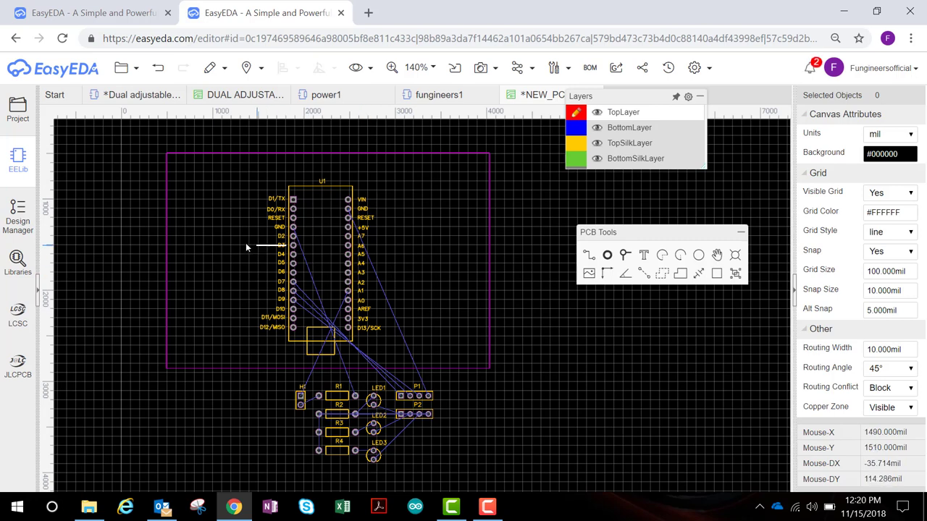
Shift the Arduino Nano footprint U1 toward the board's left side, to about X 1830 mil, Y 1790 mil.
left_click(276, 221)
left_click_drag(295, 189, 263, 196)
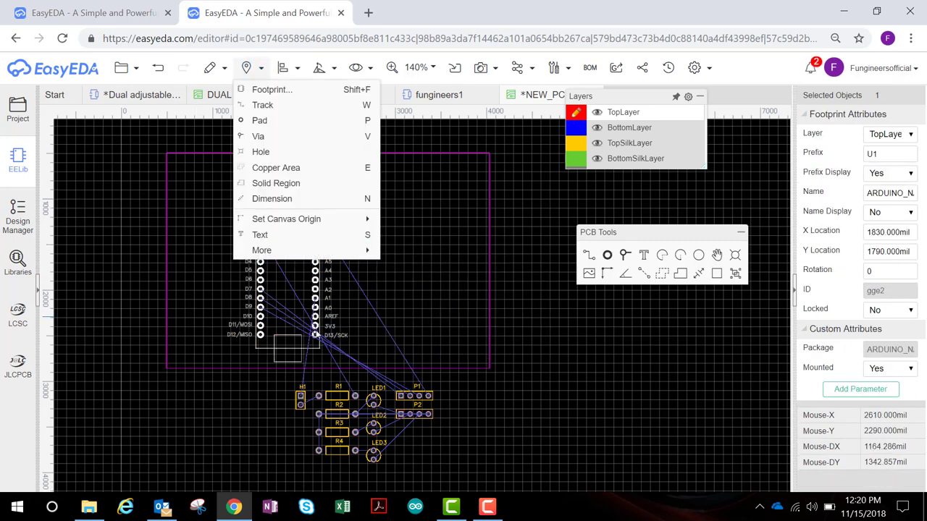
left_click(176, 251)
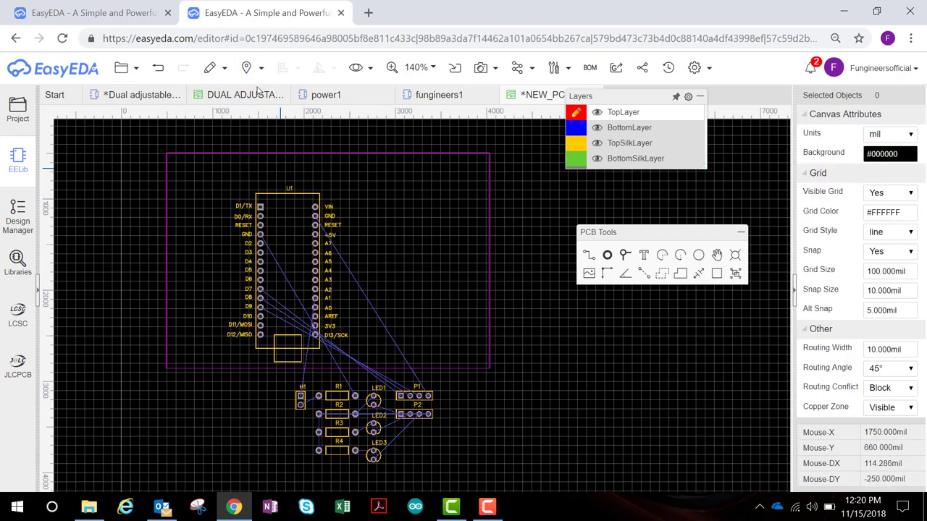
Rotate the Arduino Nano footprint U1 right to 270° and move it to about X 1520 mil, Y 1780 mil.
mouse_move(554, 68)
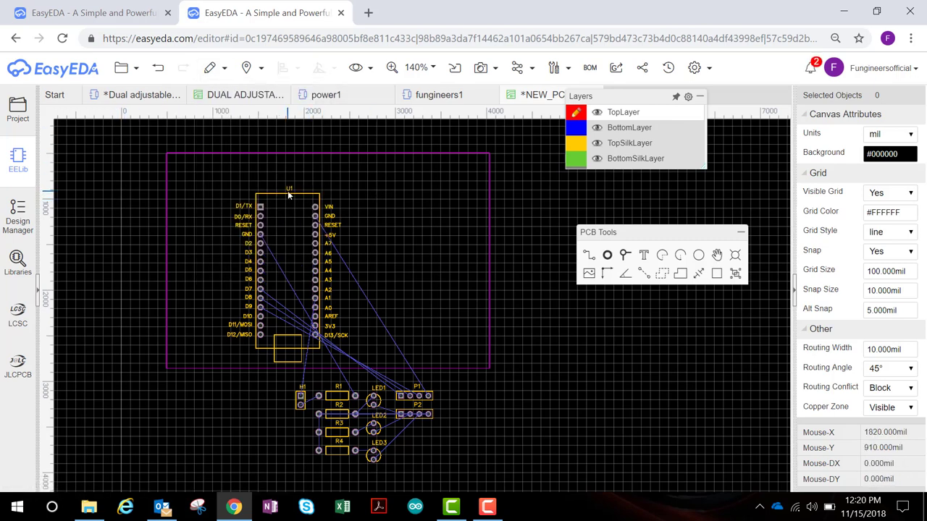
left_click(286, 193)
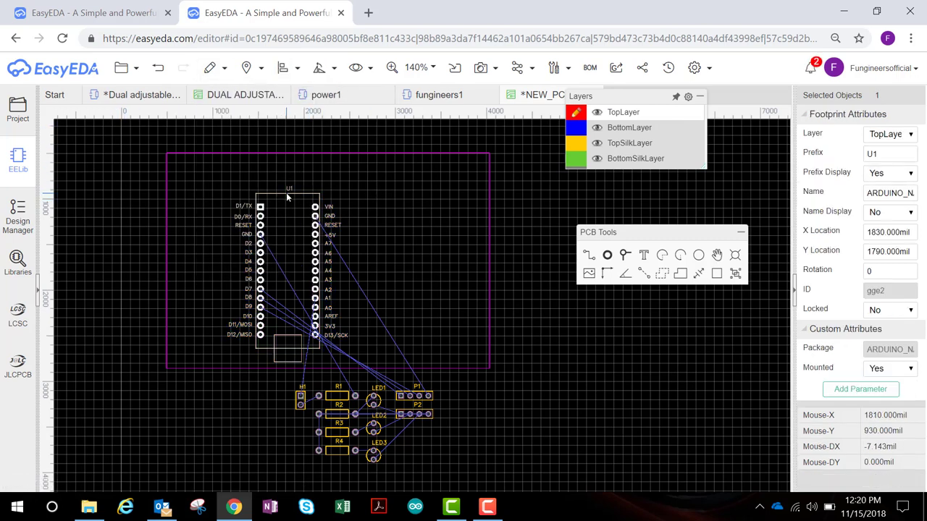
mouse_move(326, 67)
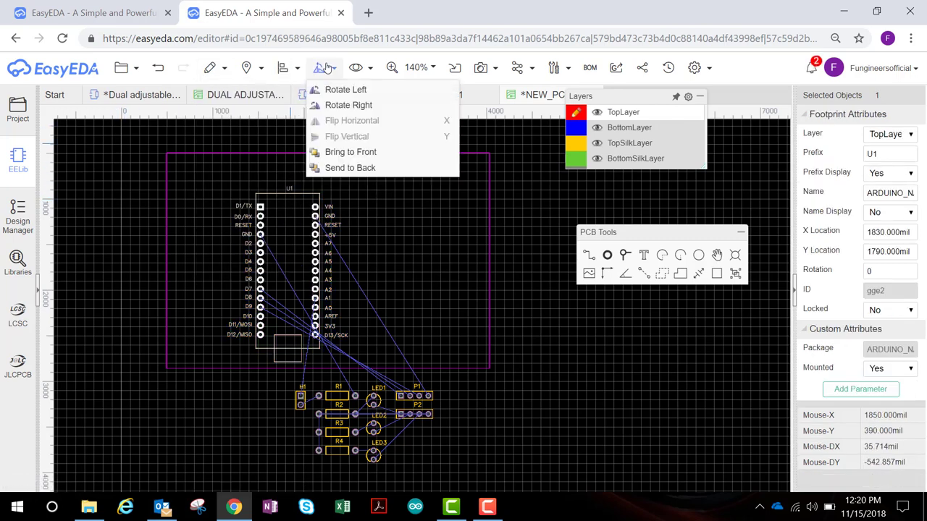
left_click(349, 106)
left_click(200, 239)
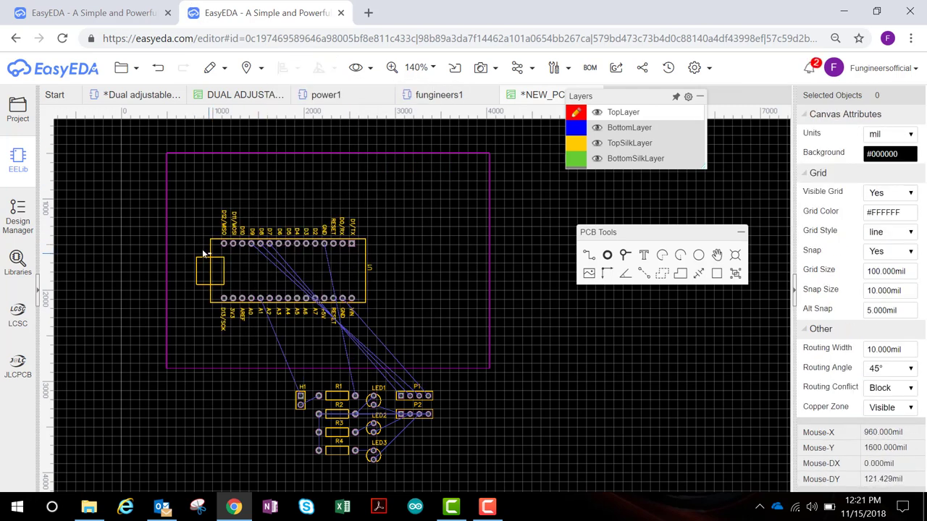
mouse_move(254, 239)
left_mouse_down()
mouse_move(264, 237)
mouse_move(241, 234)
left_mouse_up()
left_click(267, 235)
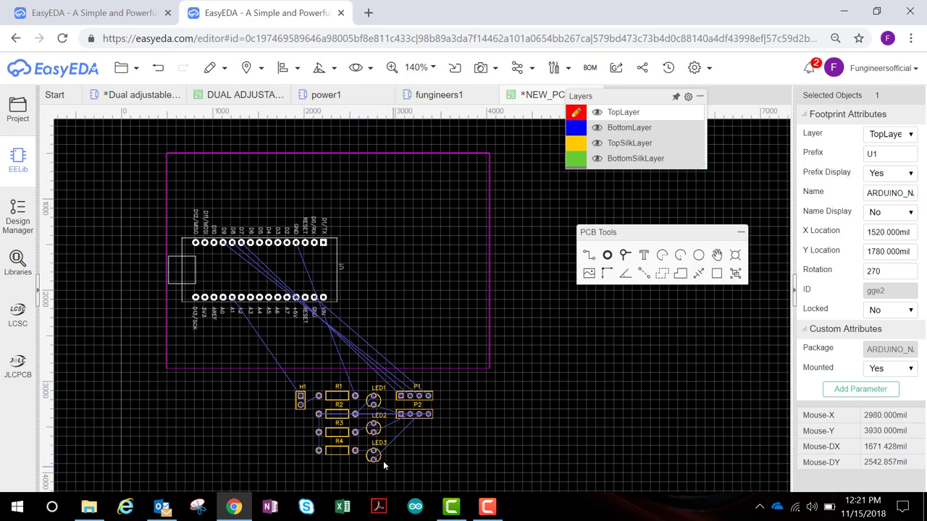
Move resistors R1–R4 and LED1–LED3 as a group inside the board outline, near its right edge.
left_click_drag(394, 467, 409, 248)
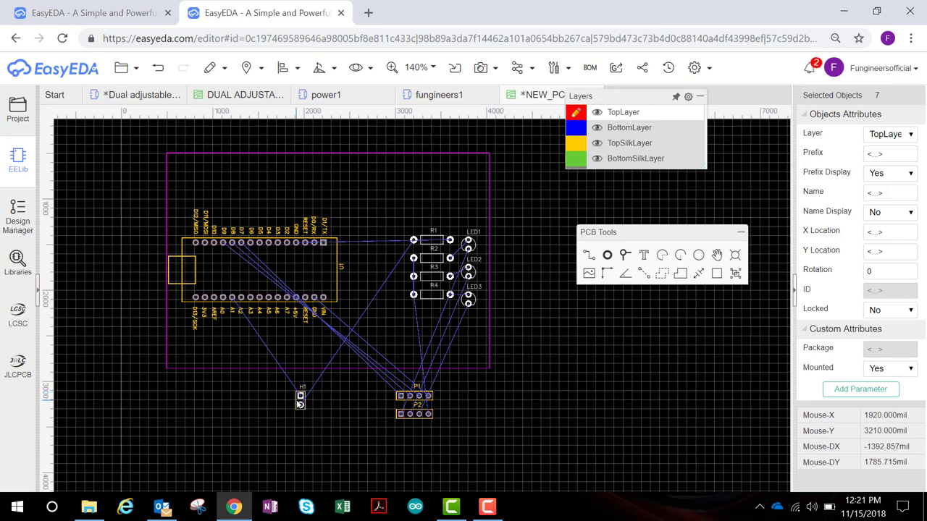
Move header H1 inside the board outline, below the Arduino Nano footprint, to about X 1080 mil, Y 2400 mil.
left_click_drag(300, 404, 219, 329)
right_click(218, 330)
key("Escape")
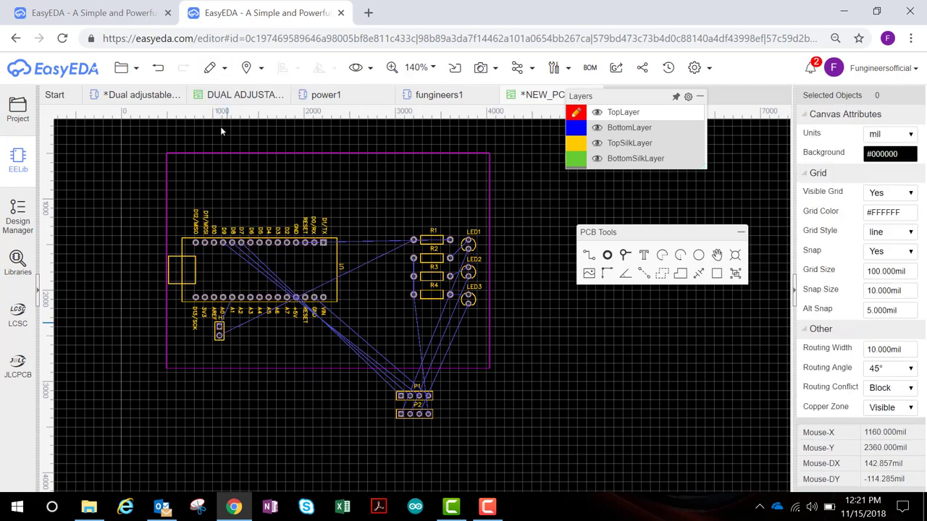
Rotate header H1 left to 90° and move it beneath the Nano's D13/SCK and 3V3 pads, at about X 830 mil, Y 2310 mil.
left_click(219, 327)
left_click(219, 327)
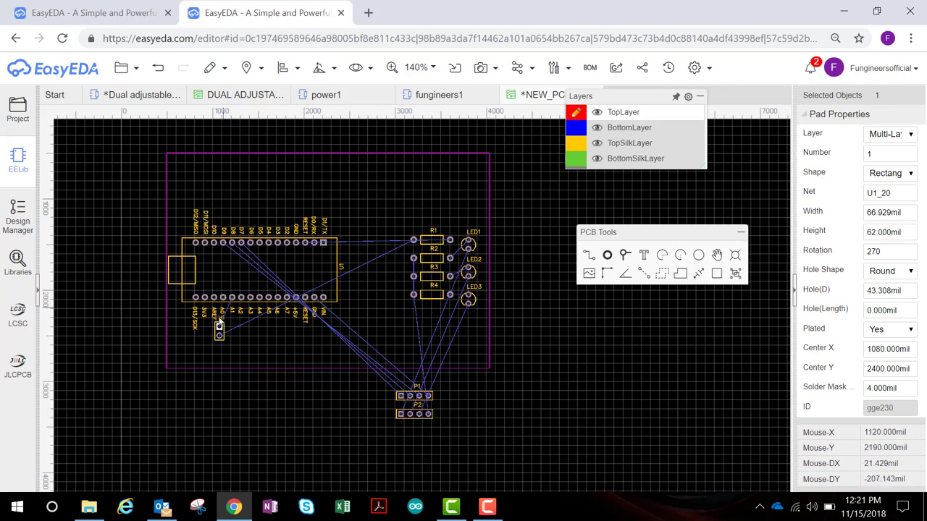
left_click(225, 329)
left_click(284, 69)
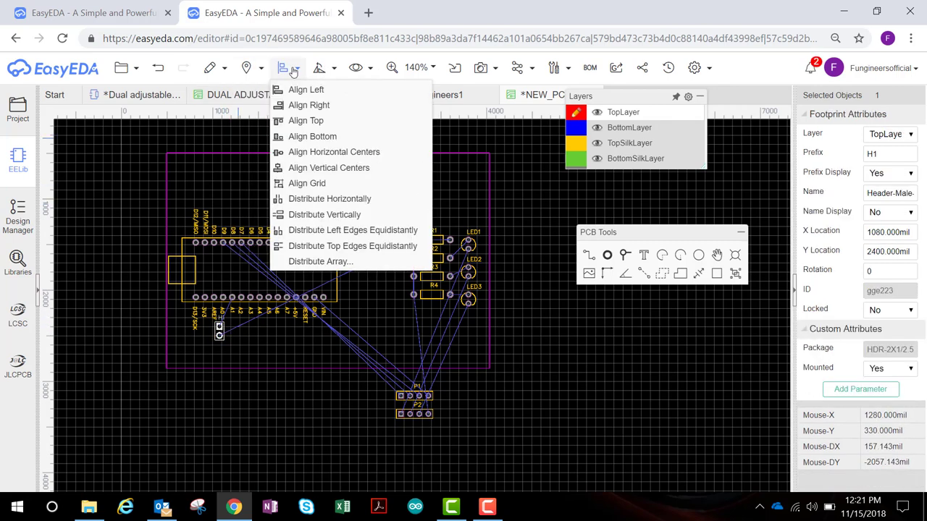
left_click(319, 68)
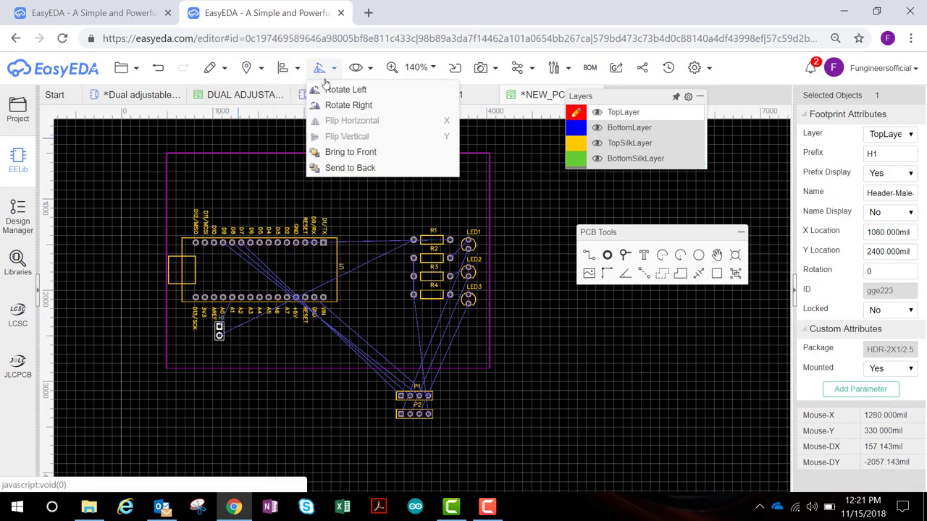
left_click(330, 89)
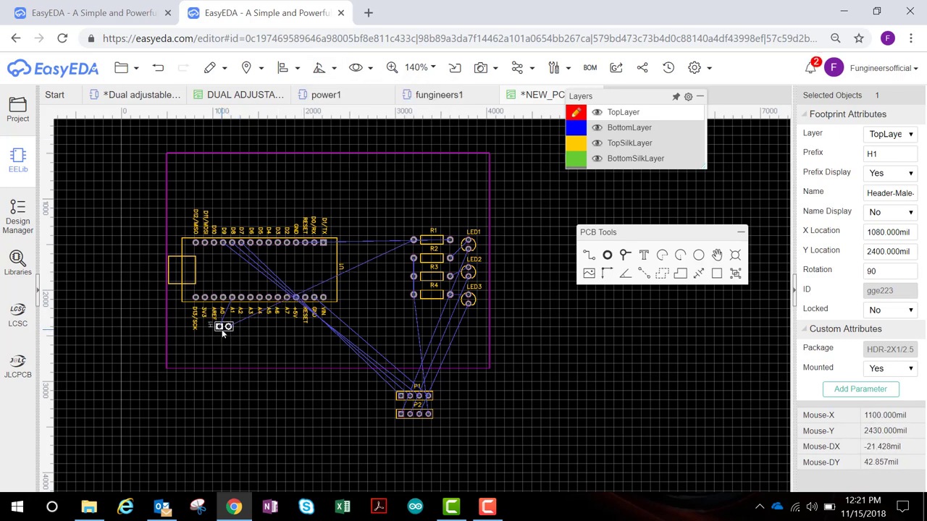
left_click_drag(221, 330, 199, 321)
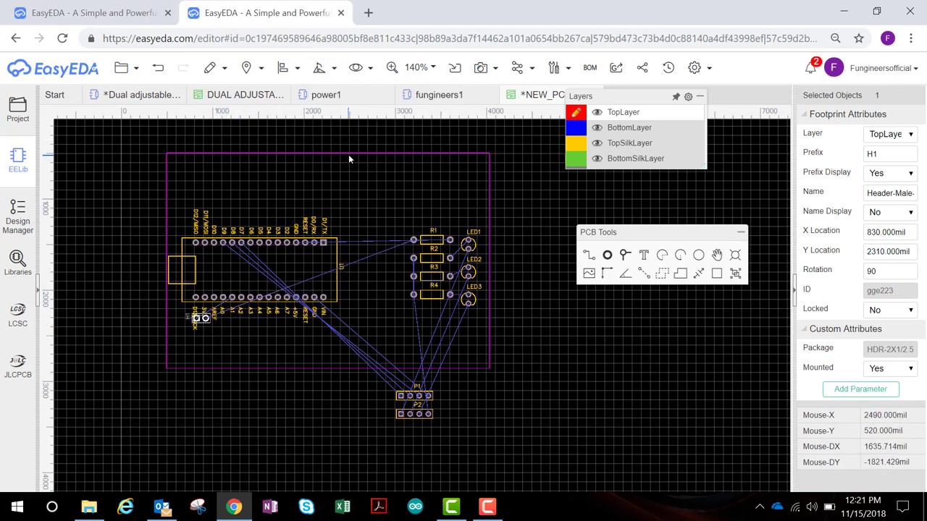
Move header P1 to the right end of the Arduino Nano footprint, at about X 2580 mil, Y 1780 mil, and rotate it left.
left_click(355, 73)
left_click_drag(410, 395, 359, 270)
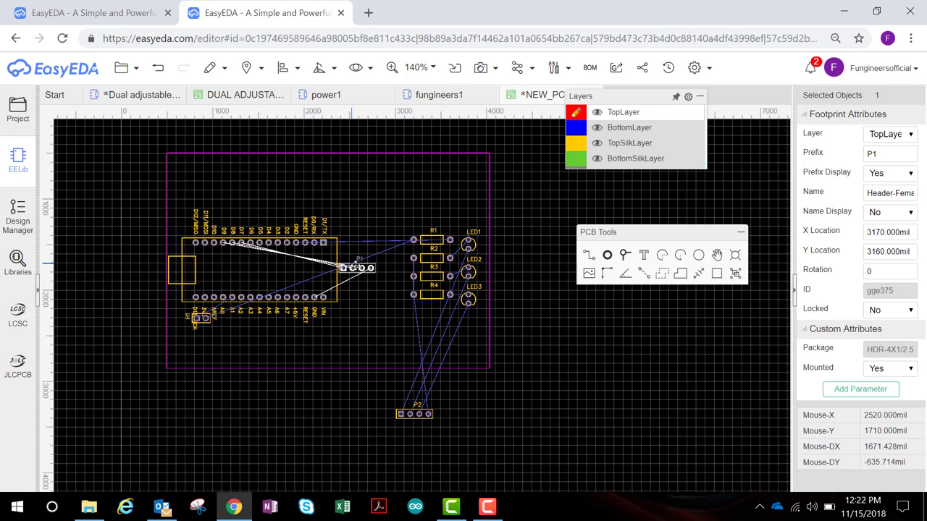
left_click(322, 70)
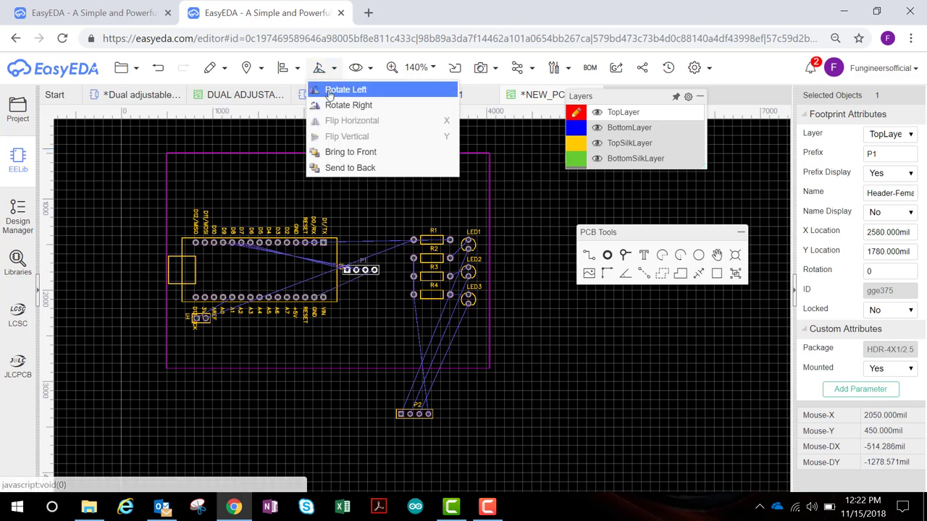
left_click(332, 89)
left_click(370, 342)
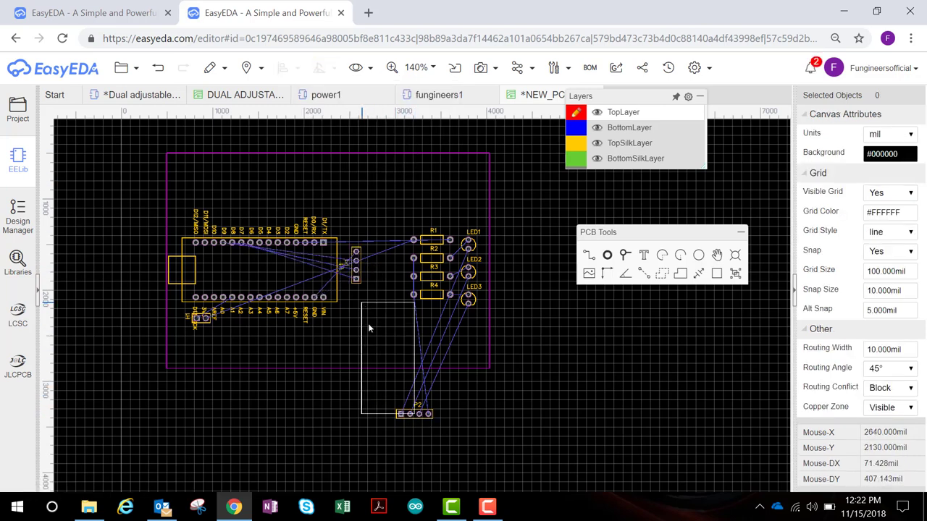
left_click_drag(372, 338, 397, 348)
key("ctrl+z")
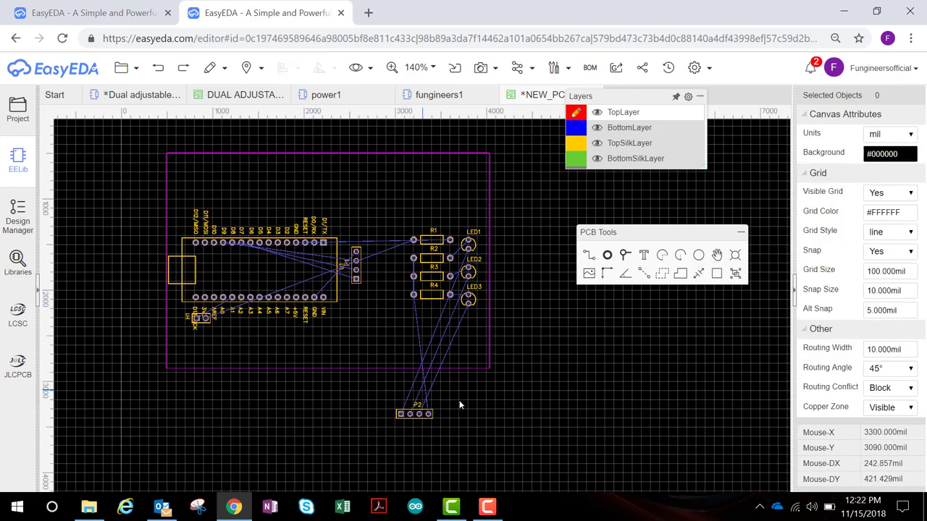
Move header P2 inside the board between P1 and the resistors, and rotate it left to stand parallel to P1.
left_click(400, 415)
left_click(396, 420)
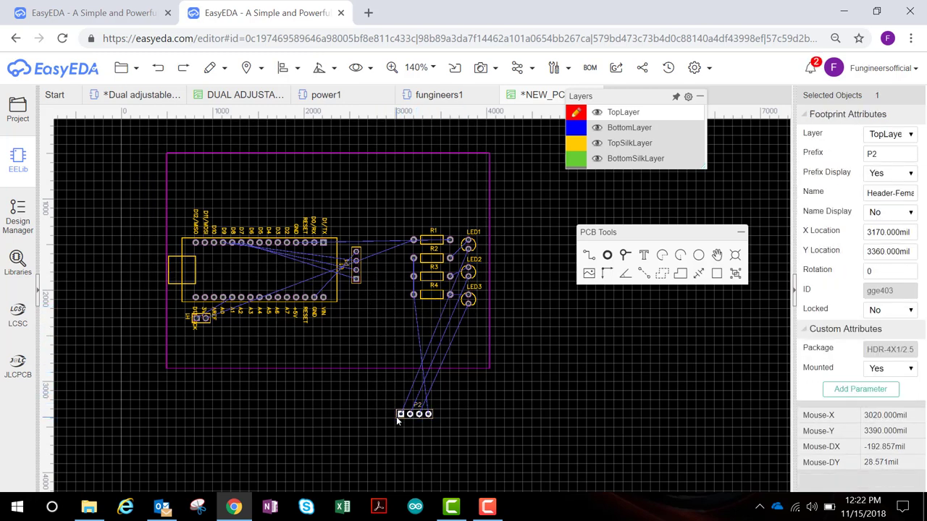
left_click_drag(387, 400, 371, 281)
mouse_move(320, 68)
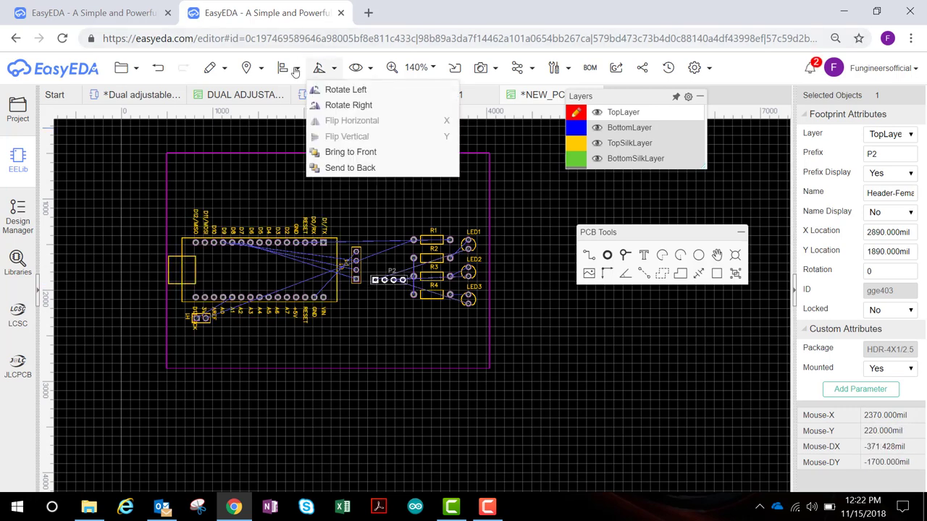
left_click(328, 89)
left_click_drag(384, 262, 385, 251)
left_click(412, 196)
left_click(370, 154)
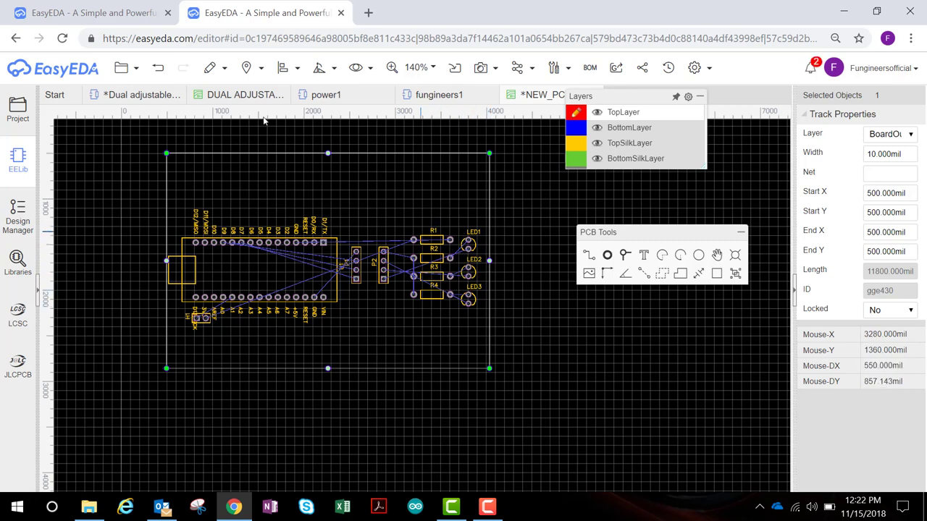
Shift header P2 closer to the resistors and nudge LED1 and resistor R1 slightly left.
left_click_drag(384, 272, 397, 271)
left_click(465, 244)
left_click(438, 242)
left_click(541, 275)
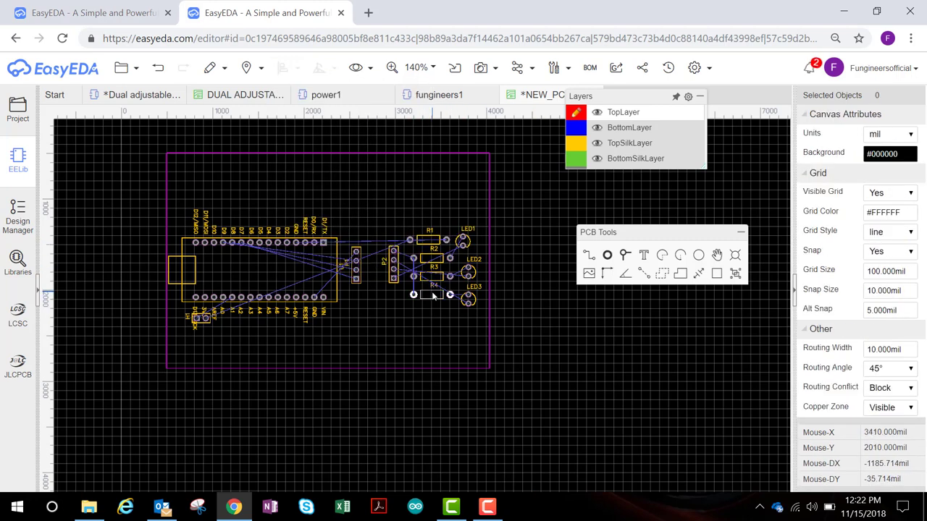
left_click(431, 94)
mouse_move(522, 68)
left_click(543, 90)
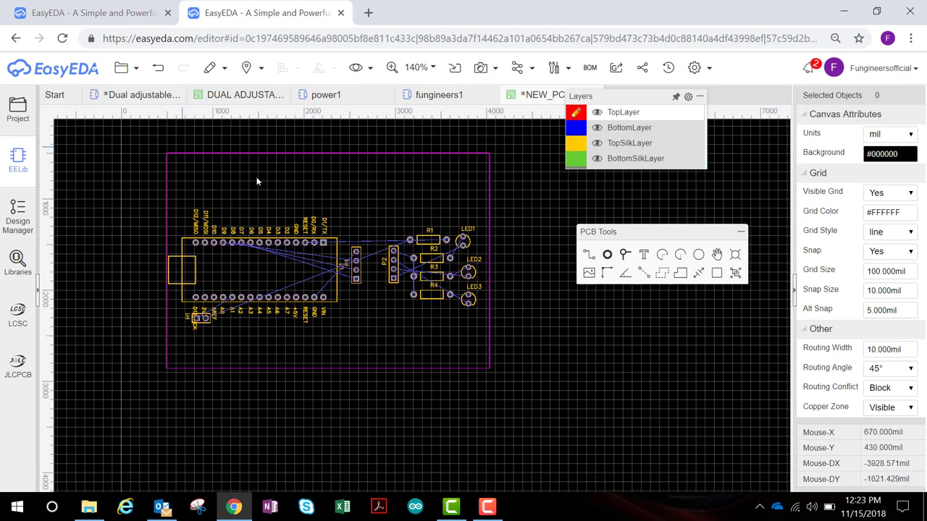
left_click(427, 239)
left_click(460, 97)
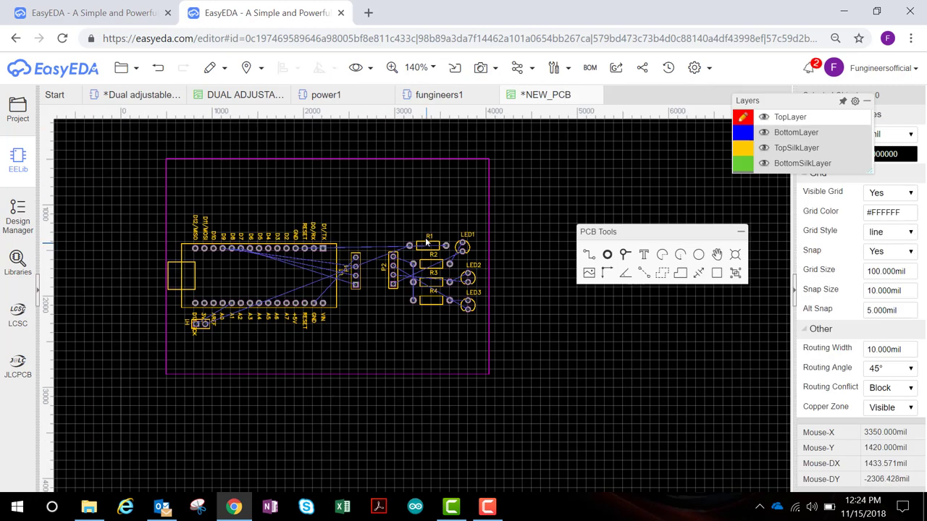
Move resistor R1 next to header H1 below the Arduino Nano, and shift the Nano footprint slightly right.
left_click(425, 244)
left_click(411, 245)
left_click_drag(413, 247, 219, 325)
left_click_drag(182, 284, 187, 283)
left_click(369, 301)
Move LED2 between header P2 and resistor R3, shifting R3 slightly right and LED1 left.
left_click_drag(459, 246, 435, 246)
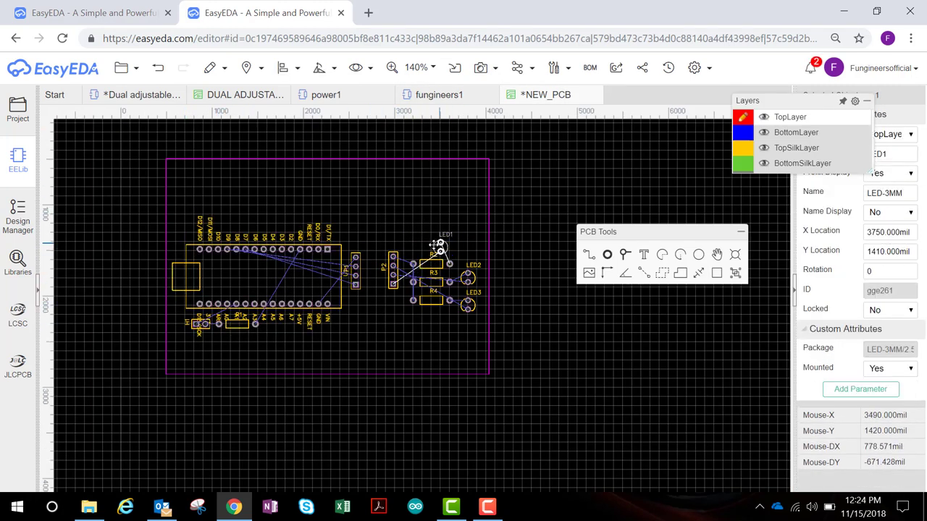
left_click_drag(442, 286, 453, 281)
left_click_drag(465, 282, 409, 285)
left_click(458, 253)
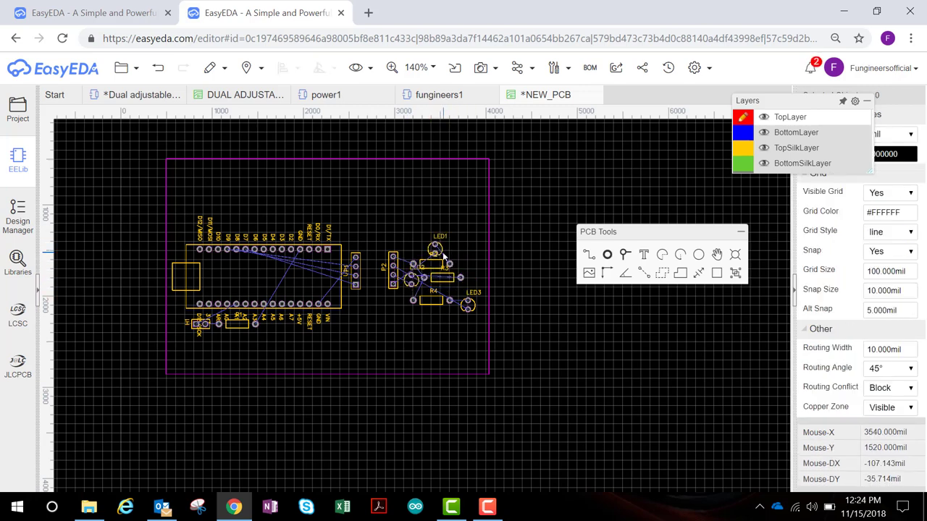
Place LED1 at the right end of resistor R2, and move LED3 and resistor R4 slightly up.
left_click_drag(440, 252, 466, 263)
left_click_drag(464, 300, 460, 287)
left_click(442, 299)
left_click(437, 296)
left_click(427, 299)
left_click_drag(418, 298, 417, 295)
left_click(391, 244)
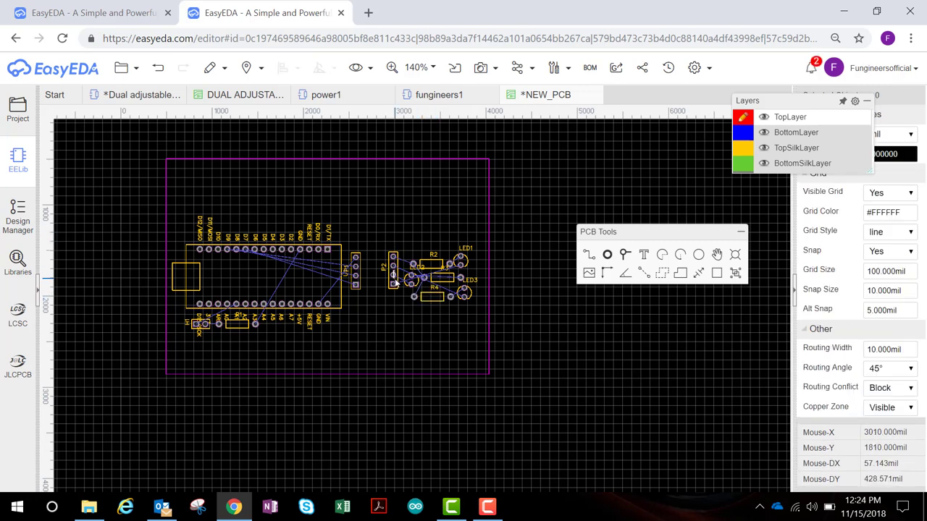
Shift header P2 slightly down beside the LED and resistor group.
left_click(393, 281)
left_click_drag(393, 284, 393, 290)
left_click(380, 238)
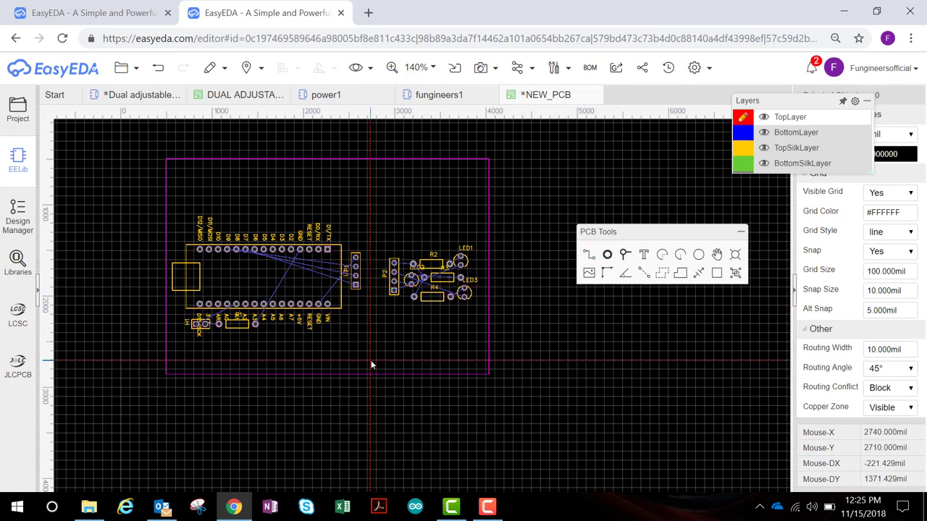
Move the floating PCB Tools palette clear of the board drawing.
scroll(340, 332, "up", 2)
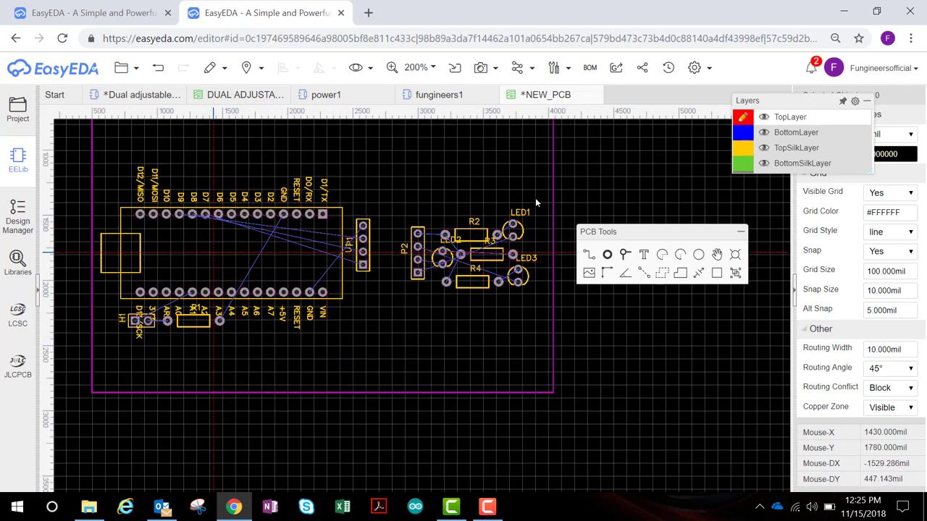
left_click_drag(738, 228, 918, 209)
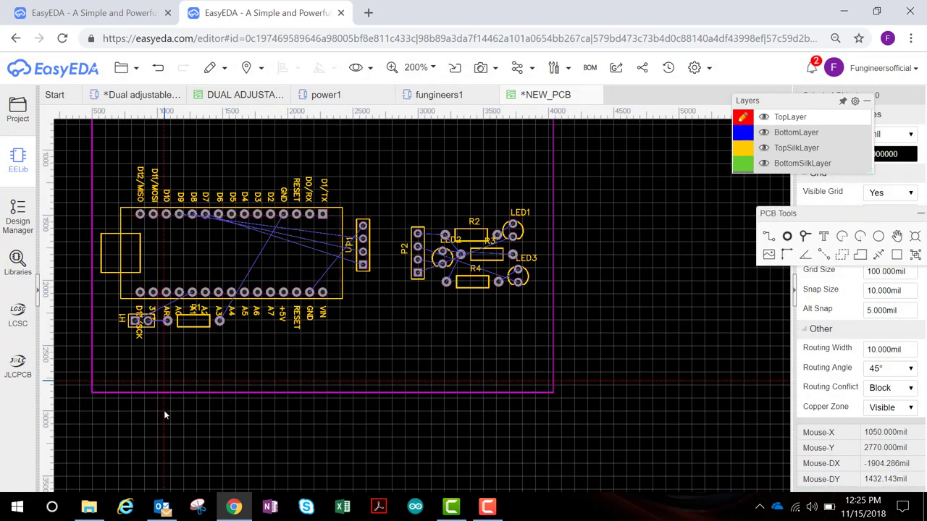
right_click_drag(166, 411, 283, 442)
key("w")
scroll(317, 330, "up", 1)
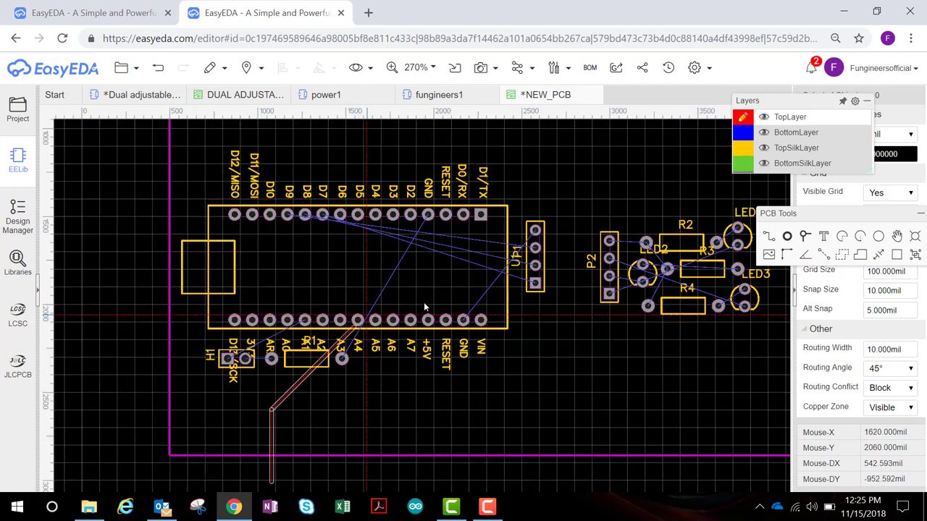
right_click_drag(483, 357, 375, 352)
left_click(375, 352)
right_click(456, 333)
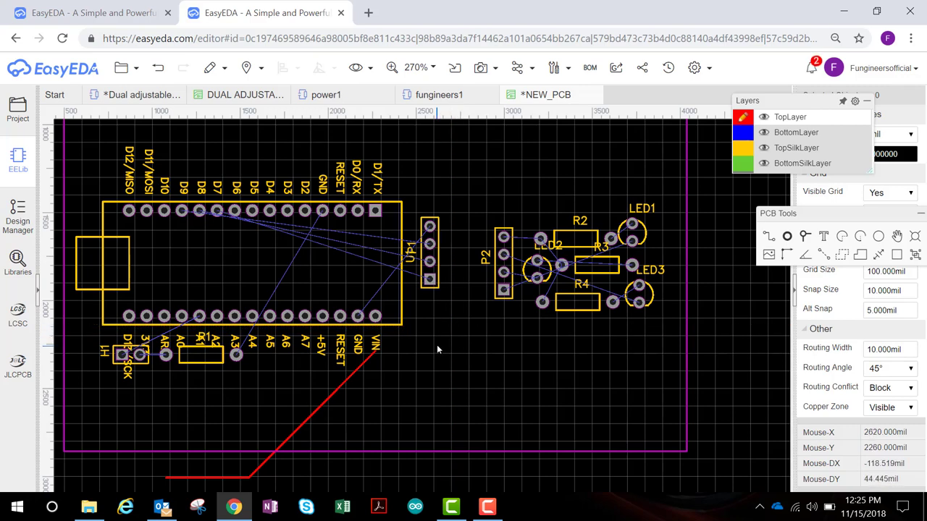
key("ctrl+z")
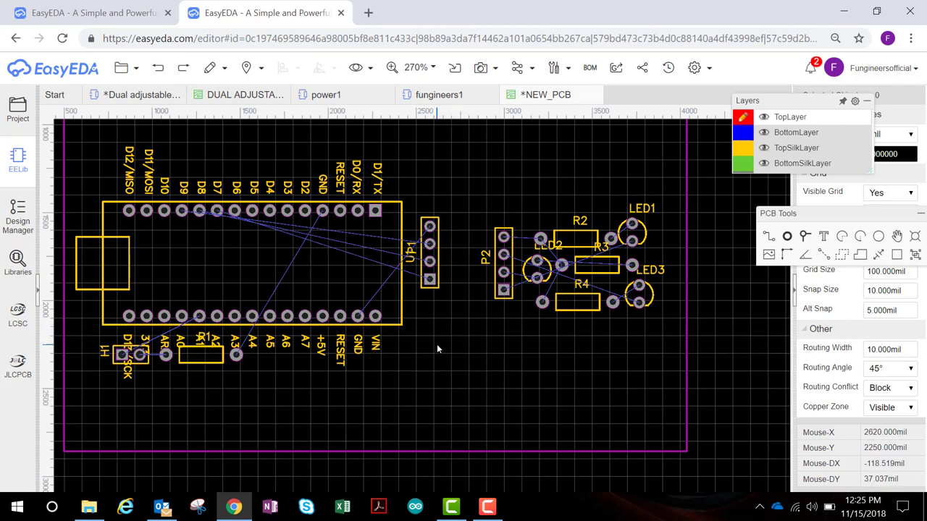
Route top-layer tracks from header H1's square pad to the Nano's A1 pad and from H1's round pad to resistor R1.
left_click(769, 237)
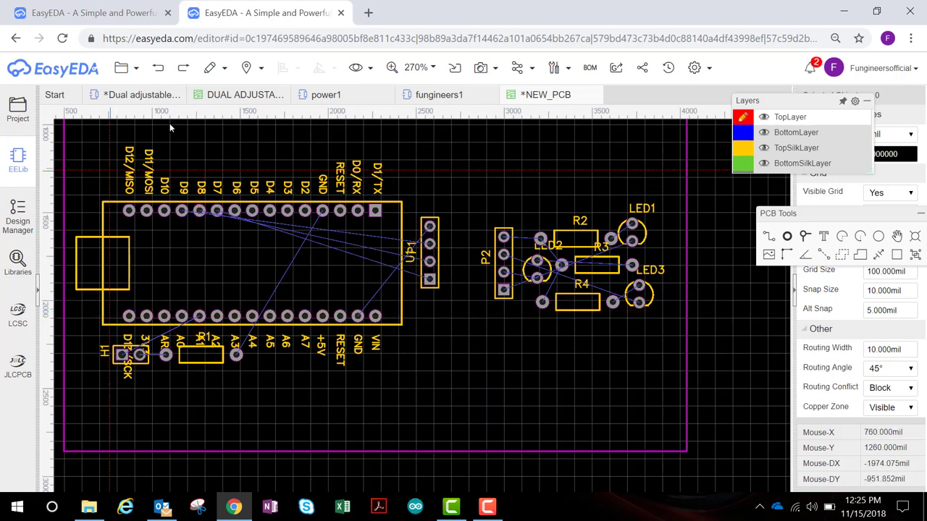
left_click(123, 355)
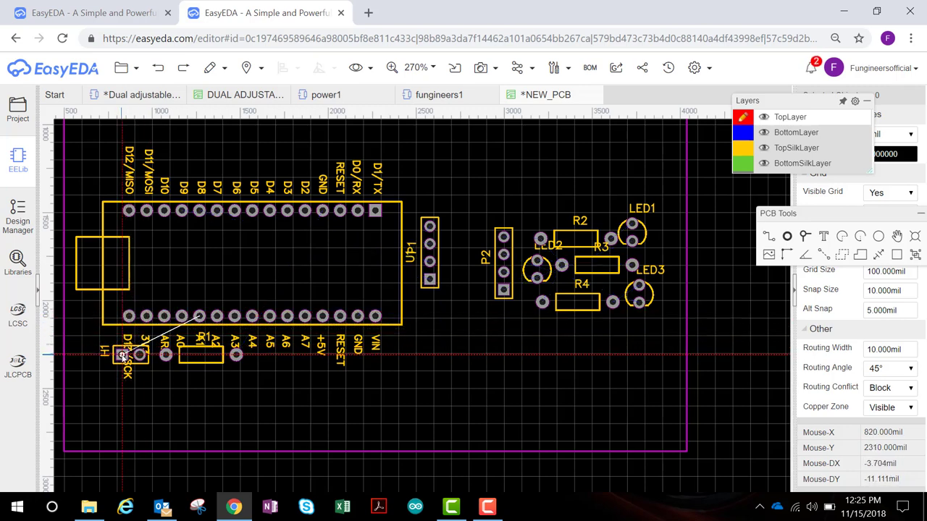
left_click(199, 317)
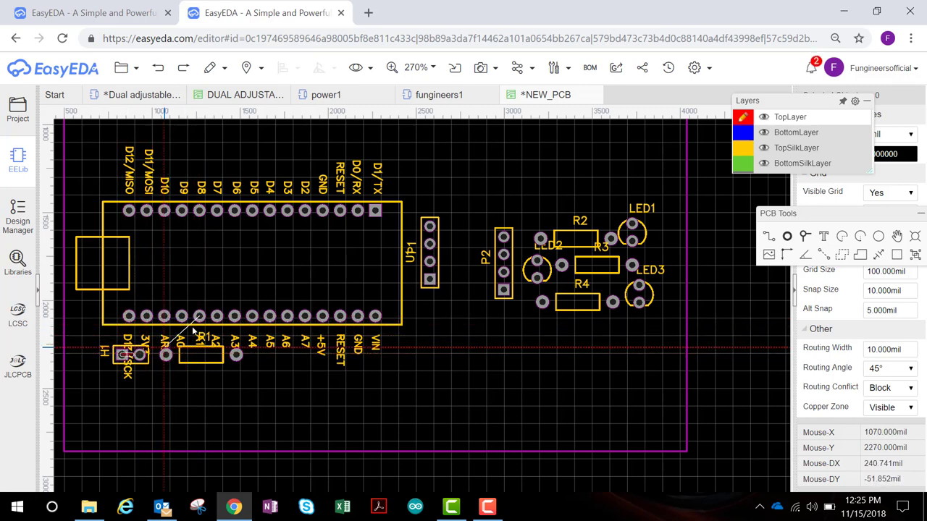
left_click(123, 351)
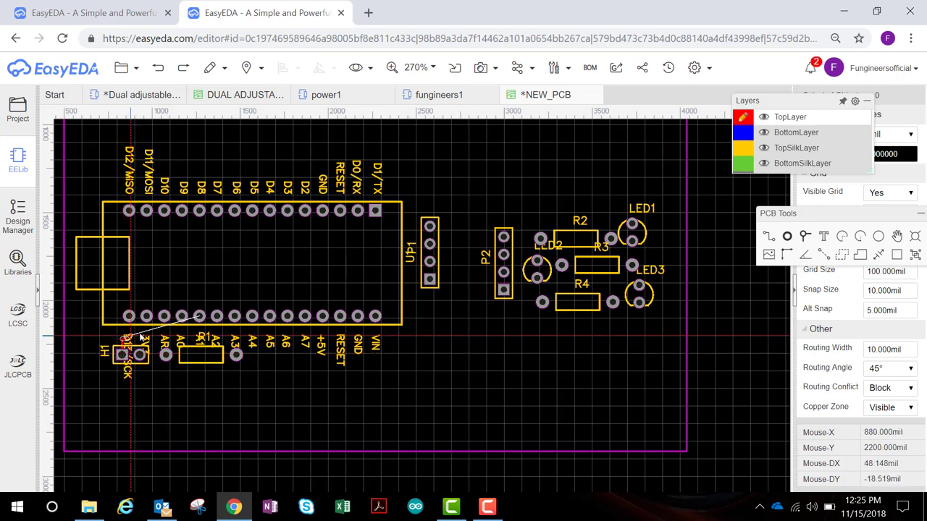
left_click(177, 339)
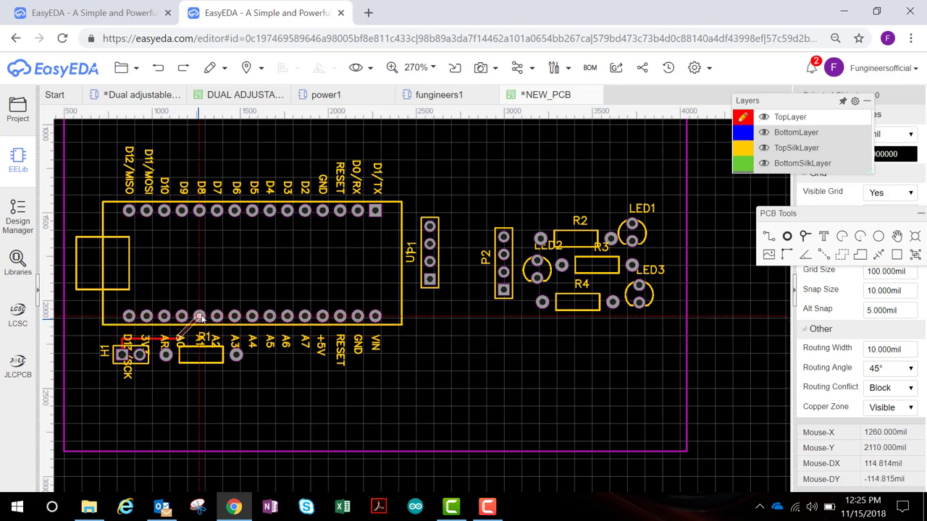
left_click(200, 319)
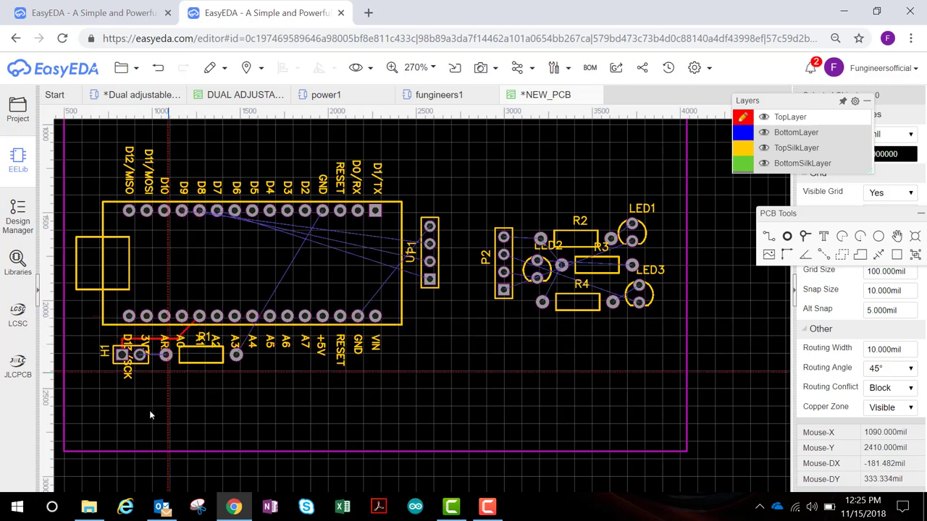
left_click(139, 355)
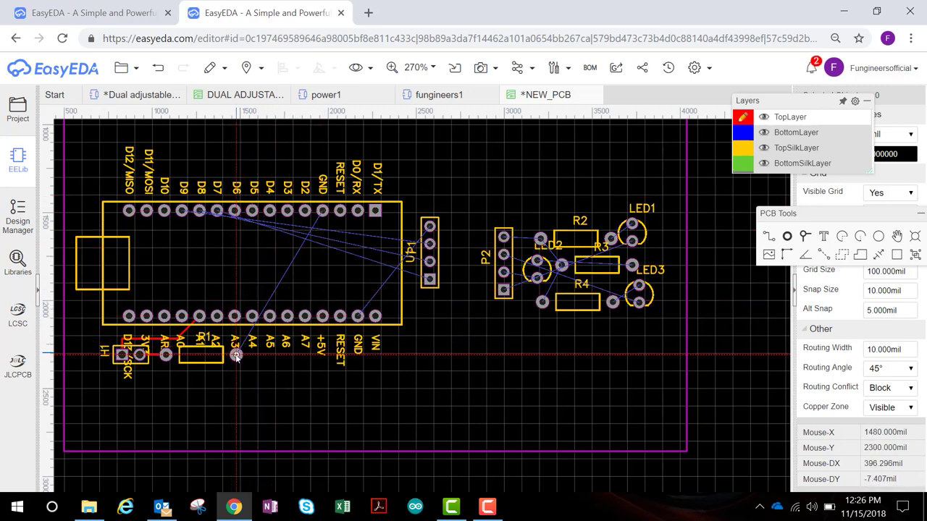
Try to route a top-layer track from R1's right pad around the Nano's left side to its upper GND pad.
left_click(236, 356)
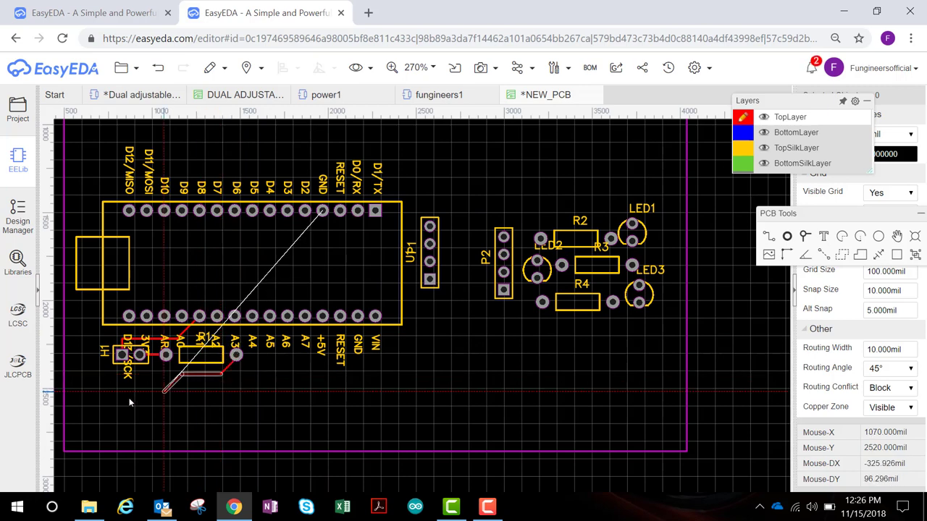
left_click(73, 324)
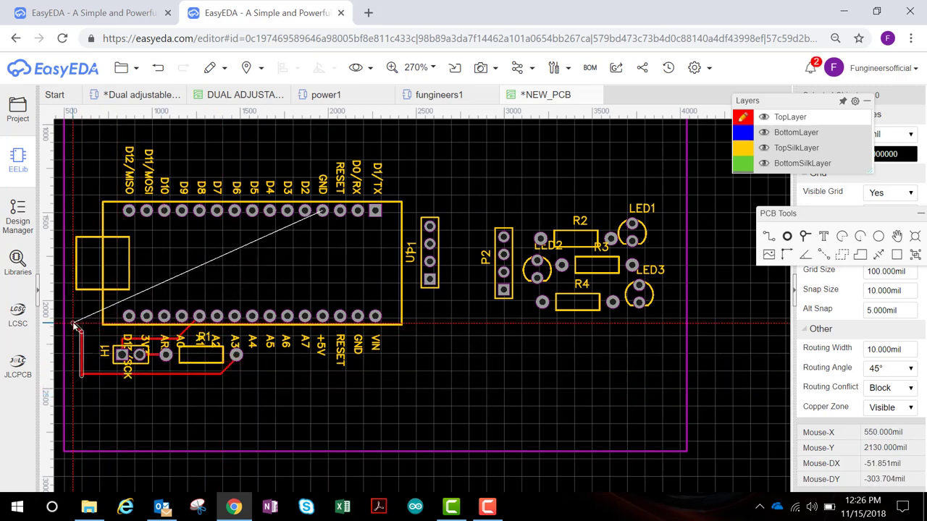
left_click(90, 172)
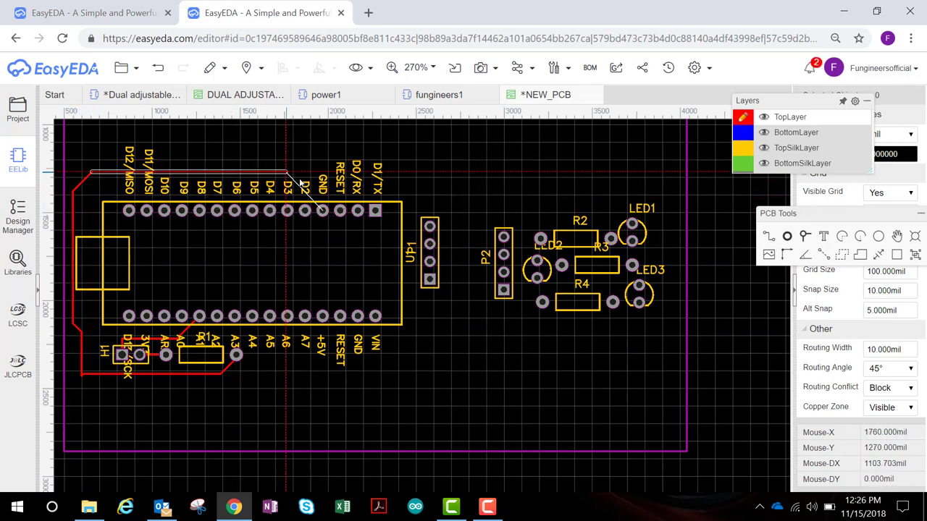
left_click(323, 210)
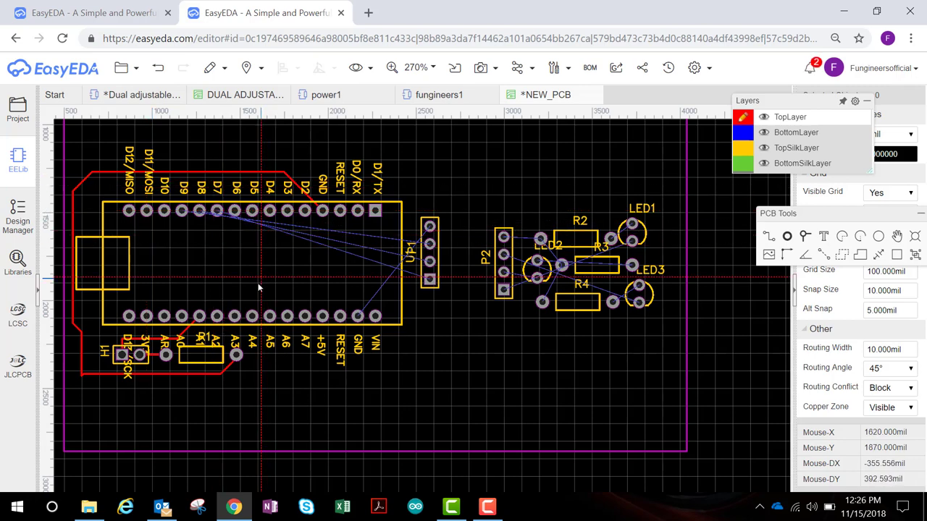
key("ctrl+z")
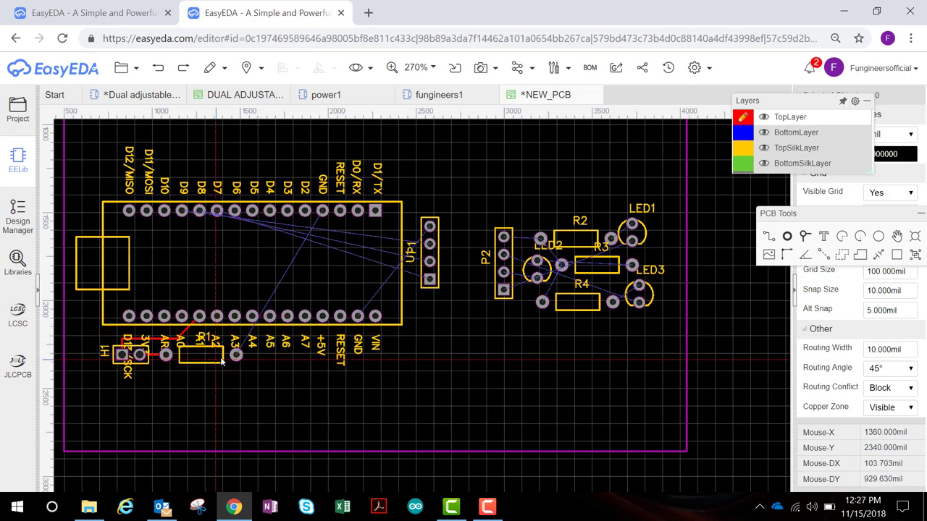
Route a top-layer track from resistor R1's right pad to the Nano's lower GND pad.
left_click(236, 354)
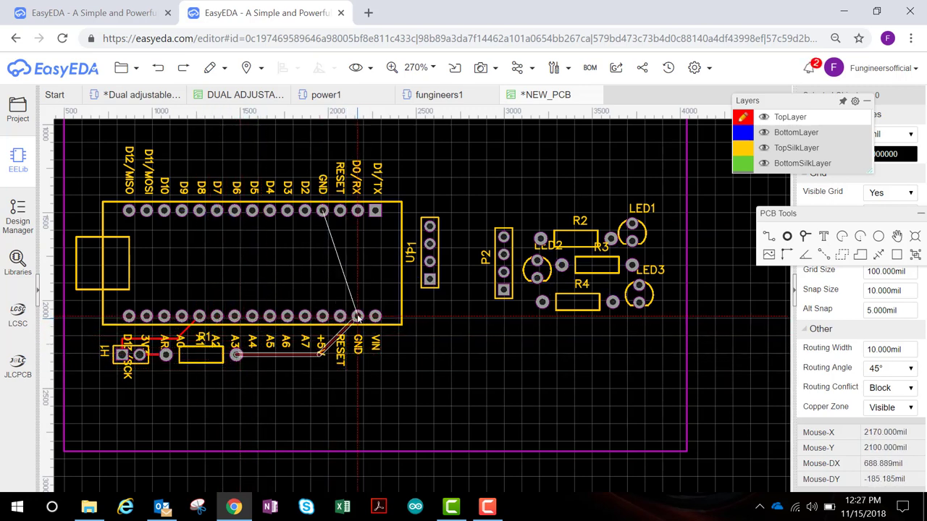
left_click(356, 318)
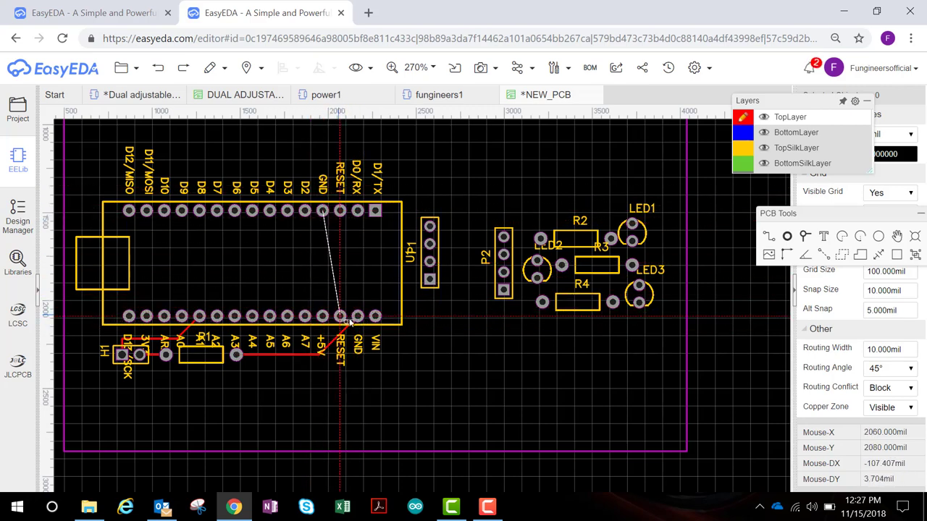
right_click(344, 297)
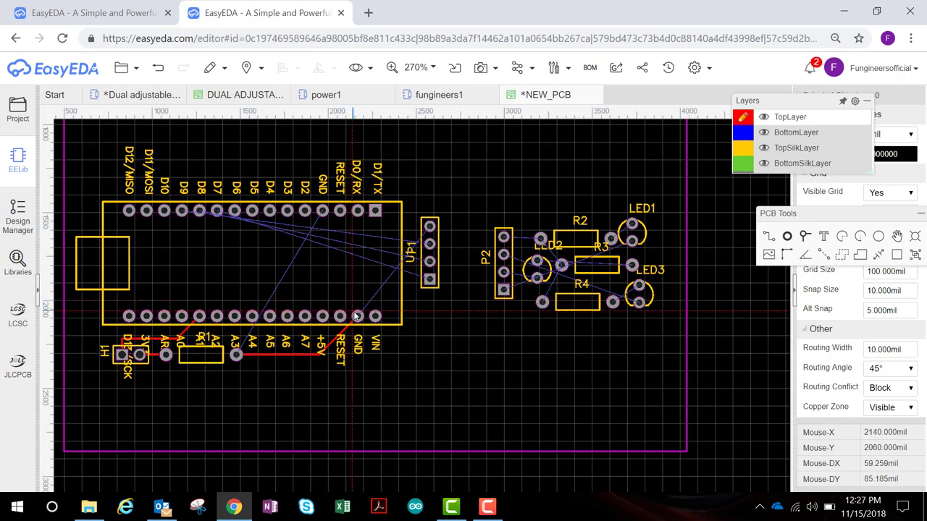
left_click(357, 318)
right_click(368, 336)
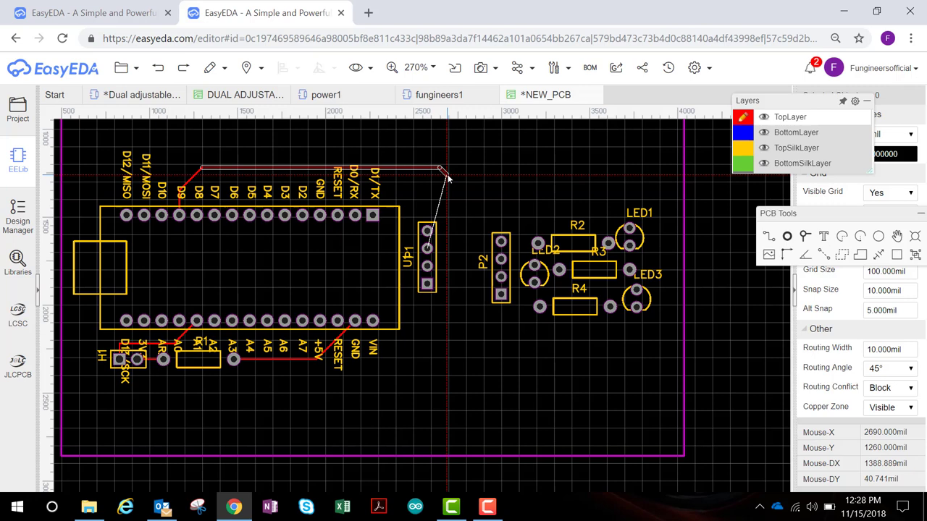
Route top-layer tracks from the Nano's D9 and D8 pads to header P1's second and third pads from the top.
left_click(429, 248)
left_click(208, 178)
left_click(410, 183)
left_click(428, 266)
left_click(427, 284)
left_click(408, 270)
right_click(405, 262)
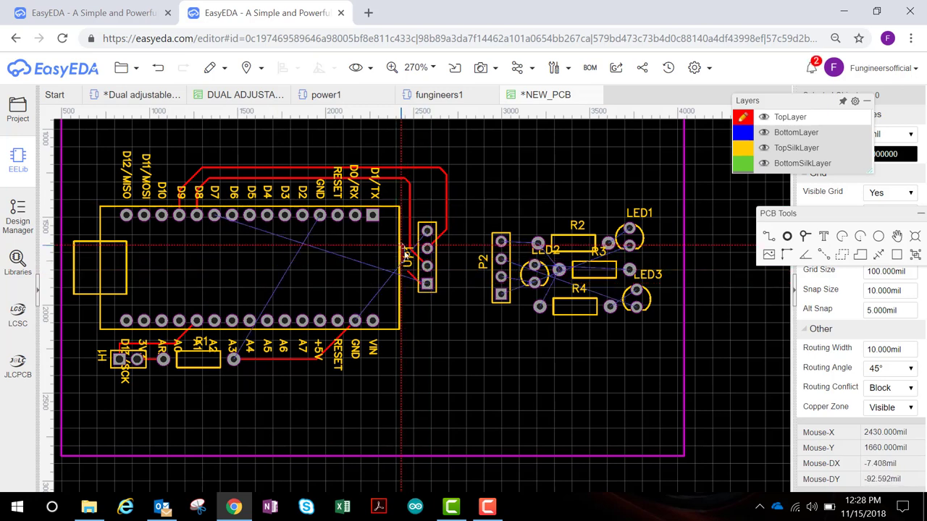
Route a top-layer track from header P1's square pad to the Nano's D7 pad.
left_click(427, 285)
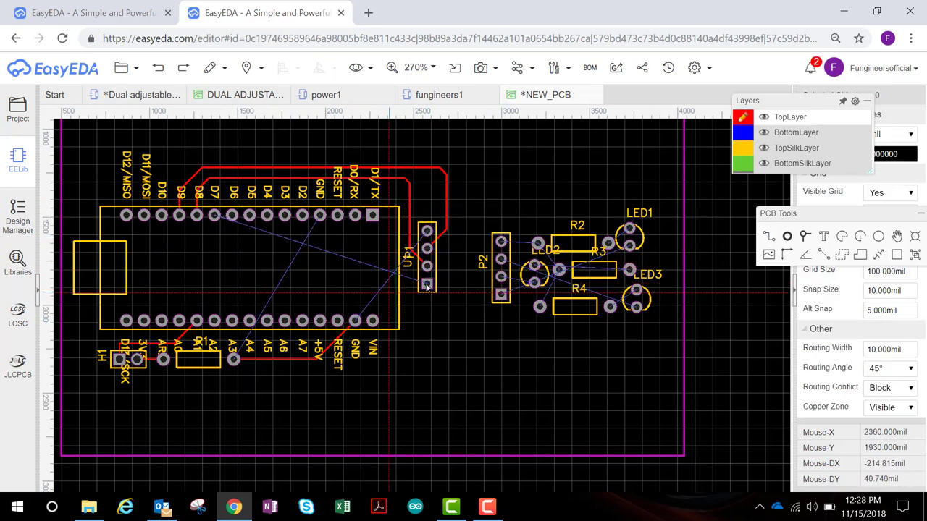
left_click(214, 215)
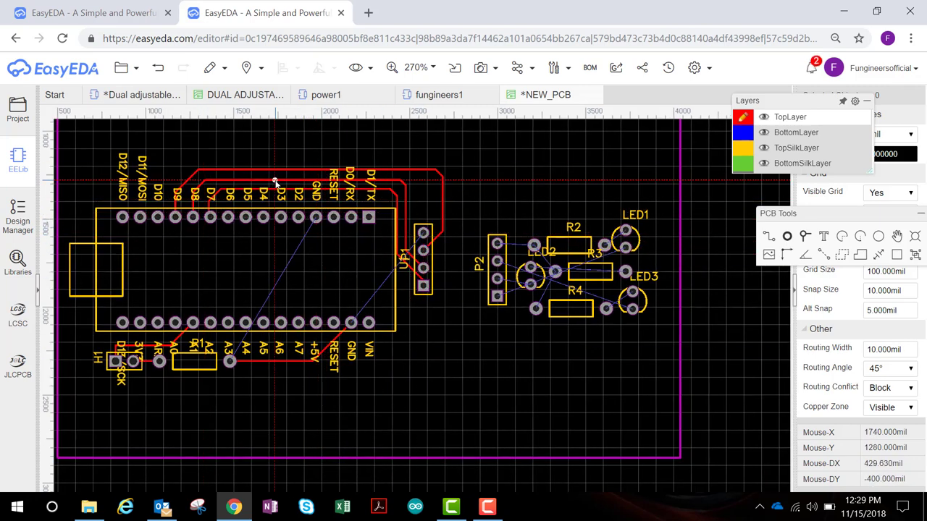
Delete the track between D9 and header P1, and shift P1 slightly to the right.
left_click(441, 209)
key("Delete")
left_click_drag(424, 252, 434, 252)
Route a new top-layer track from P1's second pad from the top, over the Nano's upper pin labels, to the D9 pad.
key("w")
left_click(434, 251)
left_click(412, 230)
left_click(408, 172)
left_click(176, 194)
left_click(175, 218)
Route a top-layer track from P1's top pad down around the header to the Nano's lower GND pad.
left_click(433, 233)
left_click(449, 310)
left_click(416, 341)
left_click(369, 322)
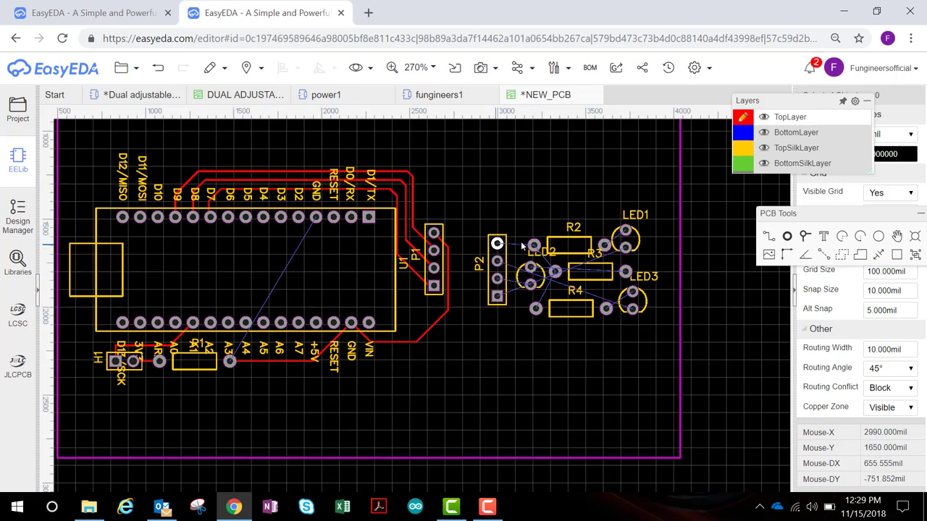
Route a top-layer track from header P2's top pad to resistor R2's left pad.
left_click(496, 244)
key("w")
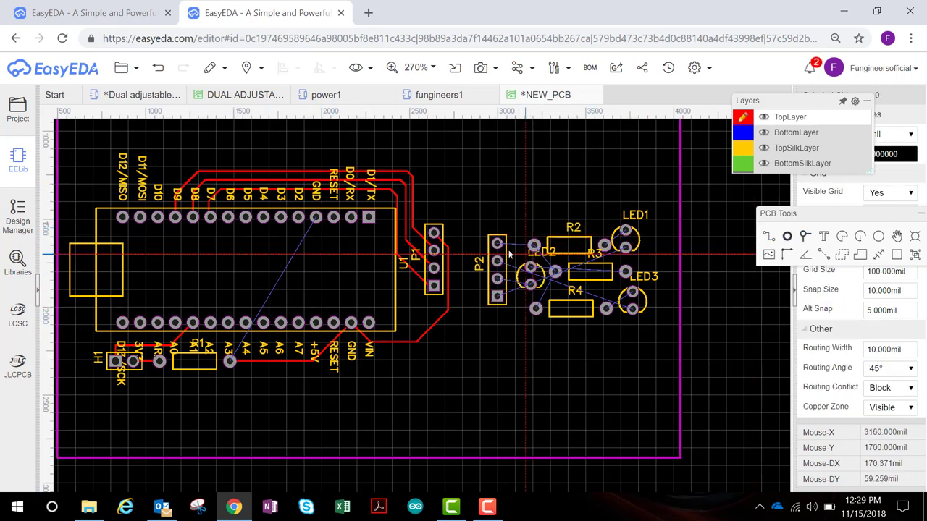
left_click(497, 243)
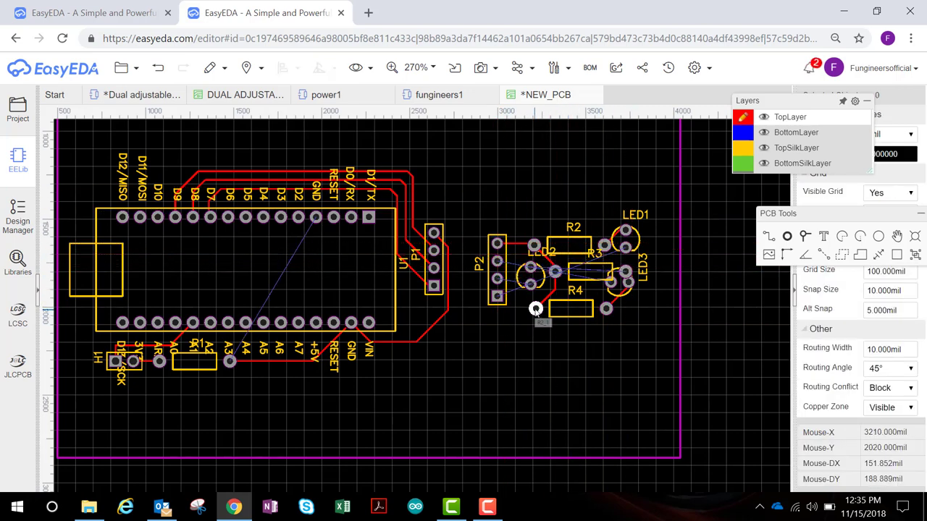
Rearrange the LED group with LED2 right of resistor R3, R3 and R4 shifted left, and LED3 just below R4.
left_click_drag(534, 280, 652, 277)
left_click_drag(579, 279, 546, 277)
left_click_drag(556, 304, 550, 295)
mouse_move(614, 280)
left_mouse_down()
mouse_move(620, 286)
mouse_move(602, 287)
mouse_move(619, 274)
left_mouse_up()
left_click_drag(549, 294, 547, 293)
left_click_drag(561, 325, 571, 328)
Place LED1 directly above resistor R2 and rotate it so its two pads lie side by side.
left_click_drag(612, 240, 563, 221)
key("ctrl+z")
left_click_drag(640, 232, 592, 220)
left_click(567, 221)
mouse_move(324, 68)
left_click(331, 106)
key("w")
left_click(560, 223)
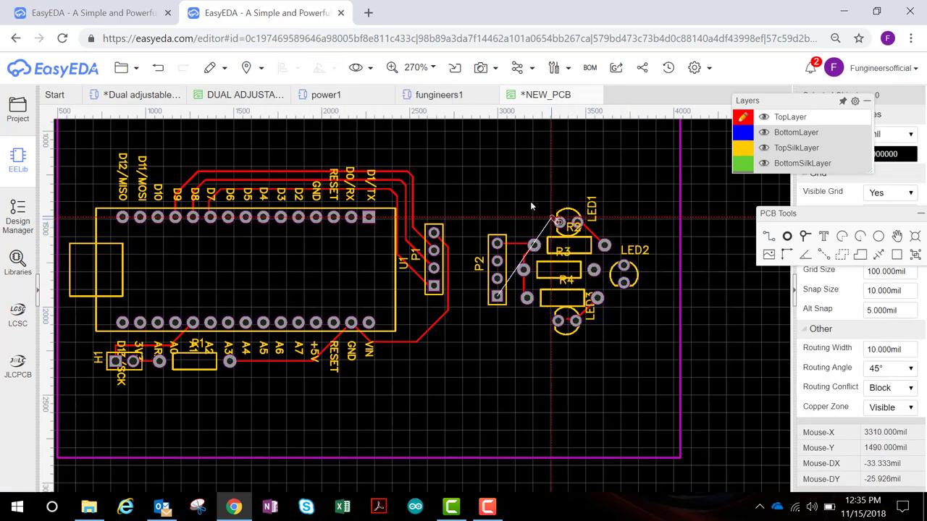
right_click(466, 241)
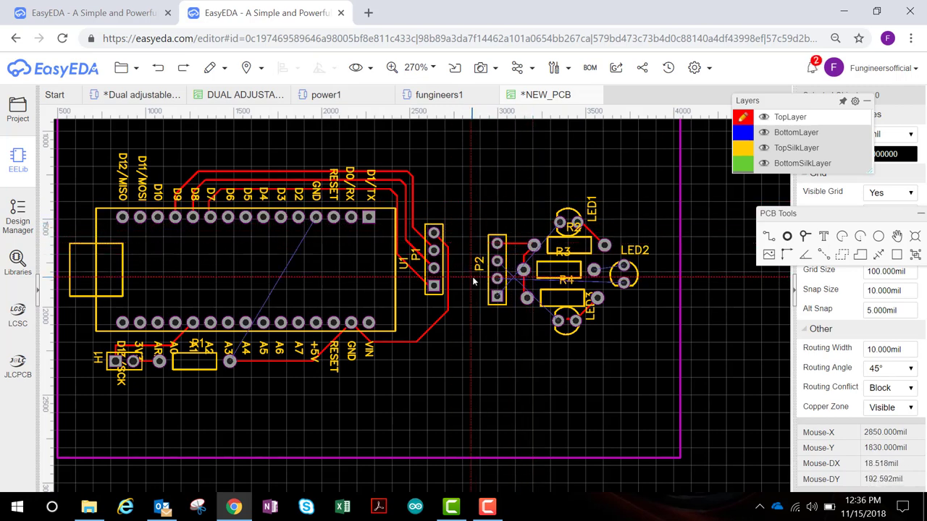
Route a top-layer track from LED2's lower pad, below LED3, to header P2's third pad from the top.
left_click(623, 283)
left_click(604, 325)
left_click(582, 341)
left_click(487, 342)
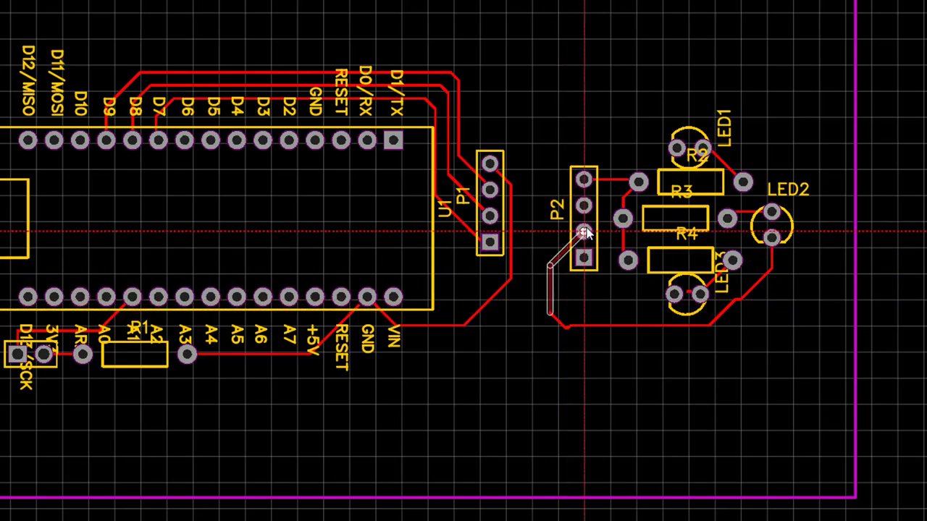
left_click(583, 254)
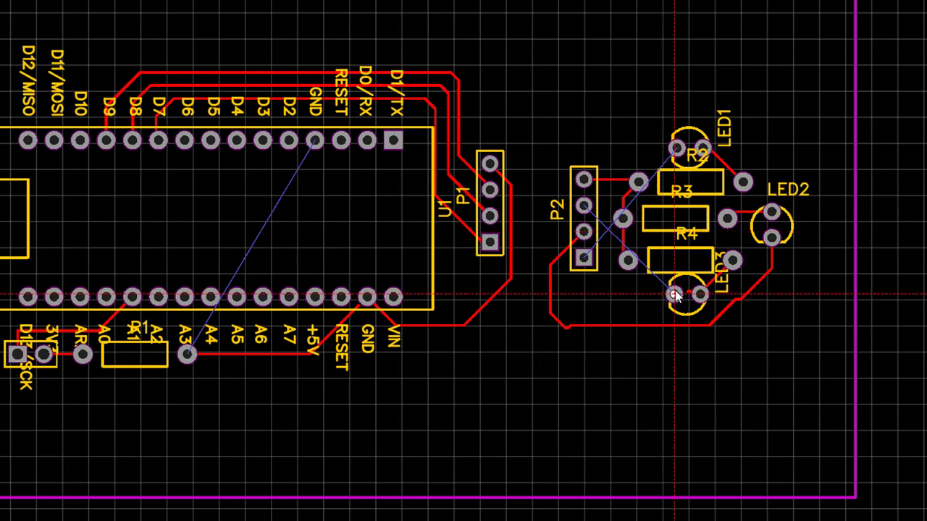
Rotate header P2 by 180 degrees so its square pad is uppermost.
left_click(585, 257)
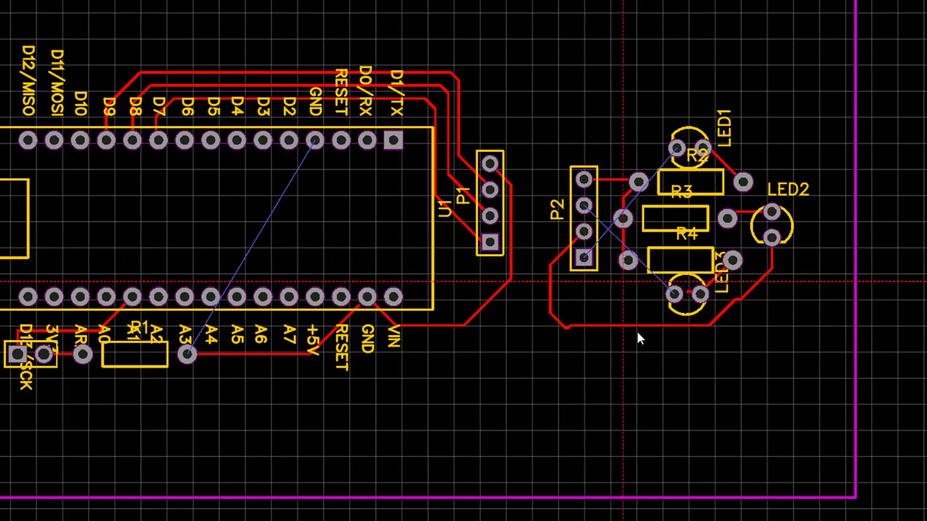
left_click(571, 181)
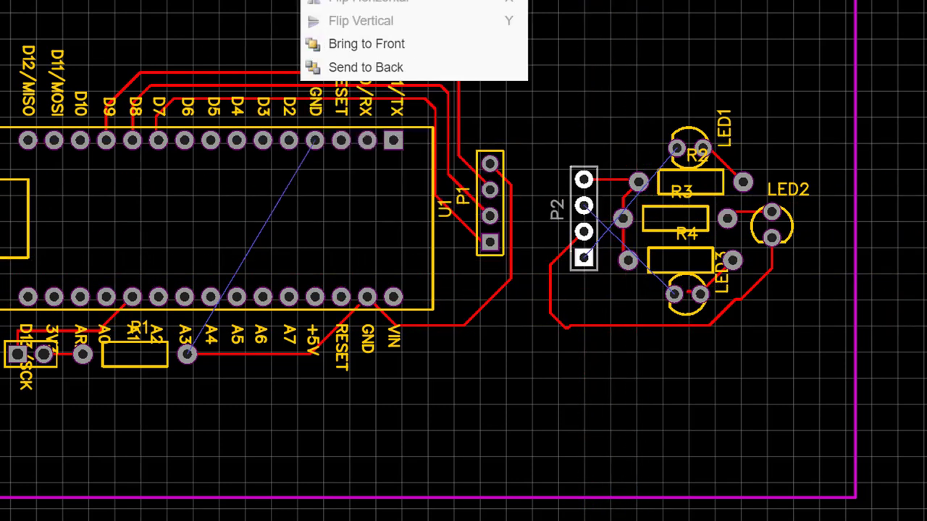
key("space")
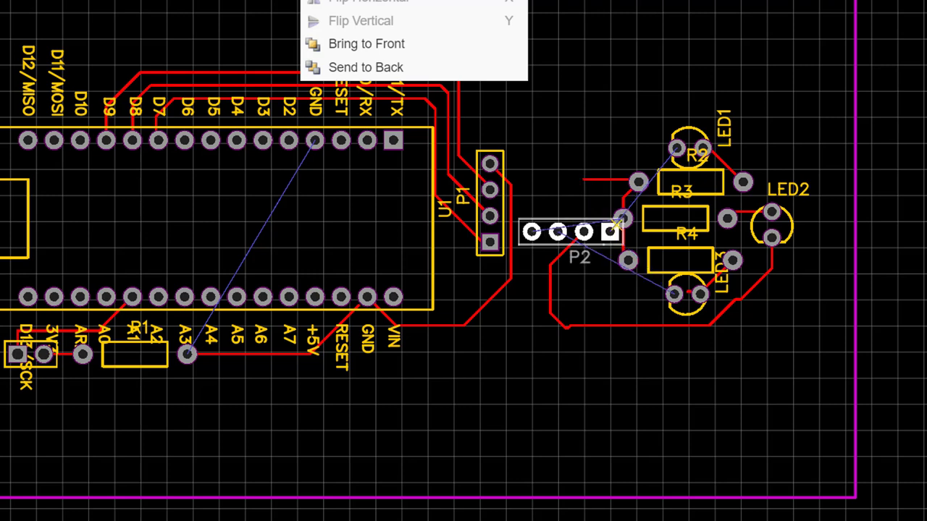
key("space")
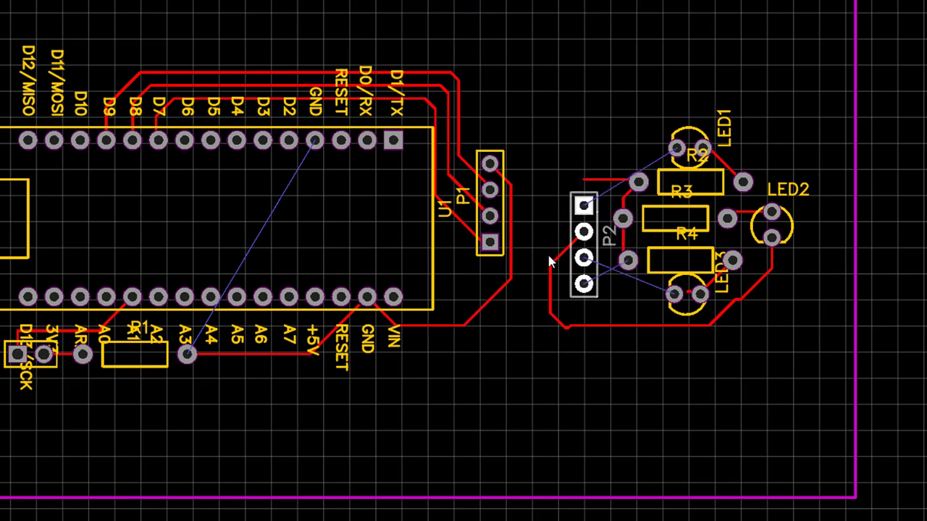
right_click(548, 254)
Delete the old tracks that run to header P2 from resistor R2 and from LED2.
left_click(550, 133)
right_click(550, 132)
left_click(580, 114)
right_click(573, 96)
left_click(534, 118)
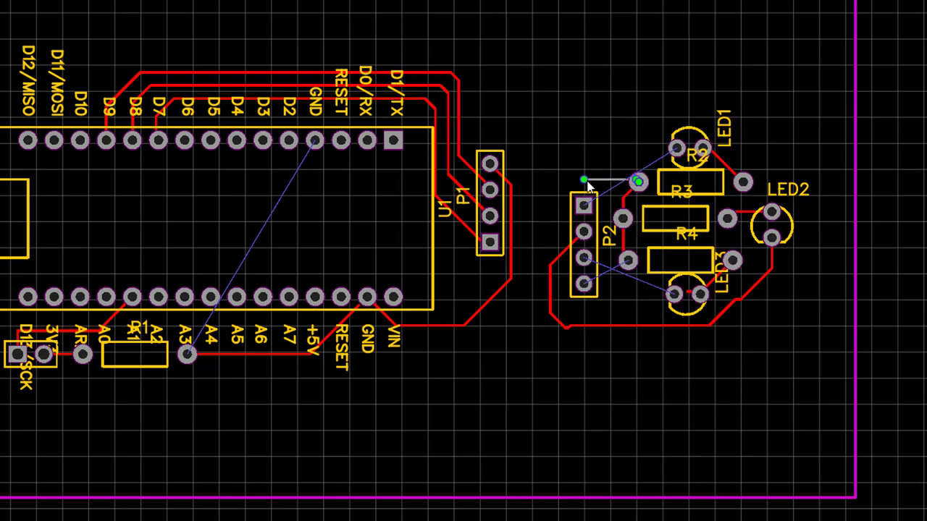
key("Delete")
key("Delete")
Route a top-layer track from resistor R4's left pad to header P2's bottom pad.
key("ctrl+w")
left_click(635, 181)
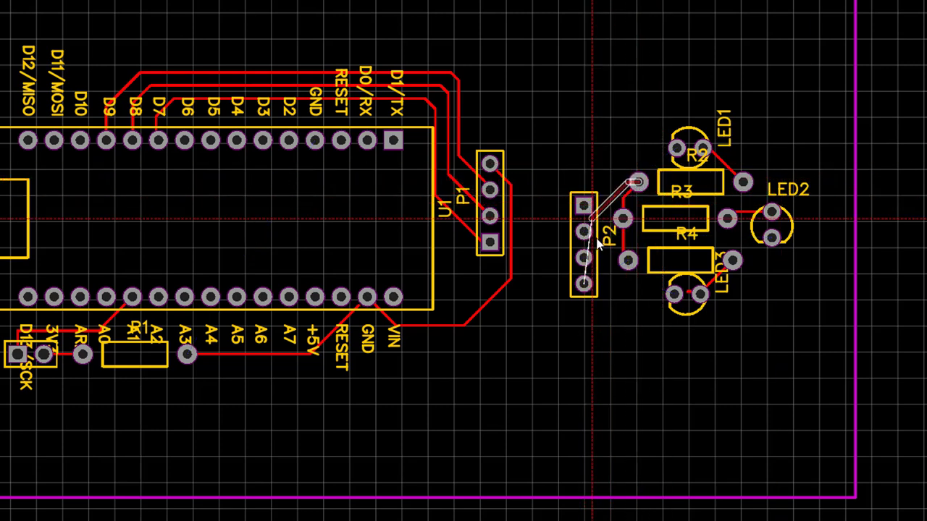
right_click(600, 198)
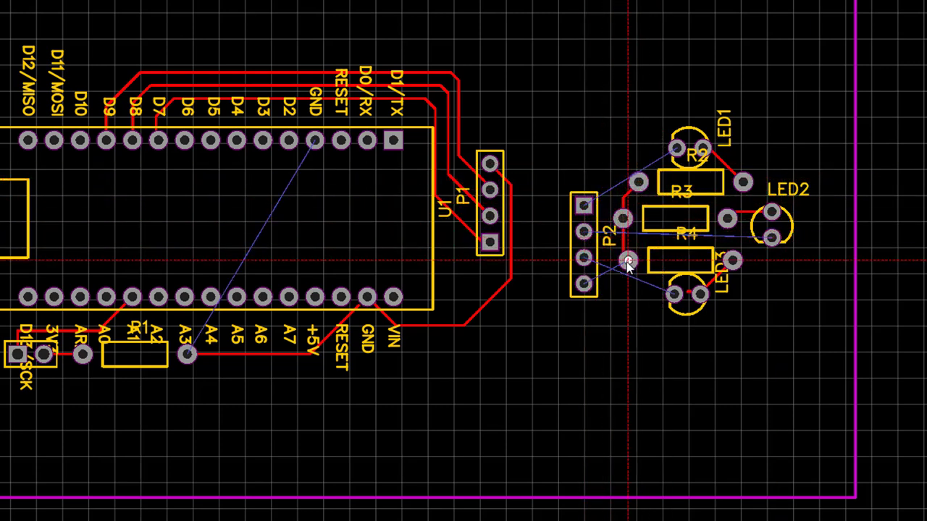
left_click(583, 284)
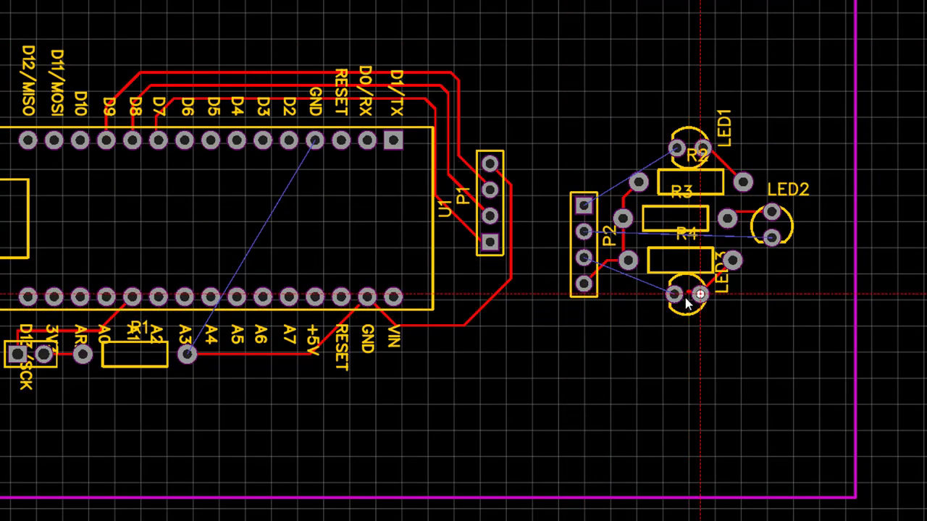
Route top-layer tracks from LED3's left pad to P2's third pad from the top and from LED1's left pad to P2's square pad.
left_click(674, 294)
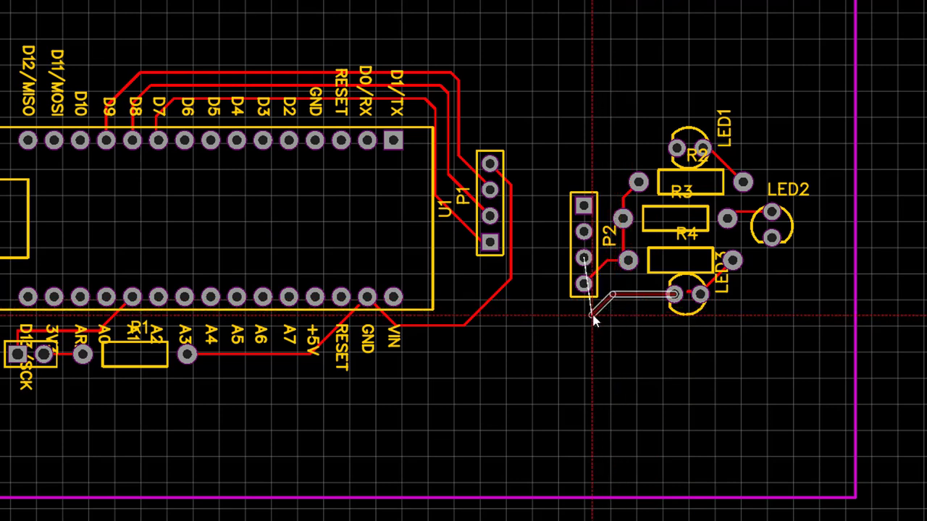
left_click(591, 316)
left_click(564, 315)
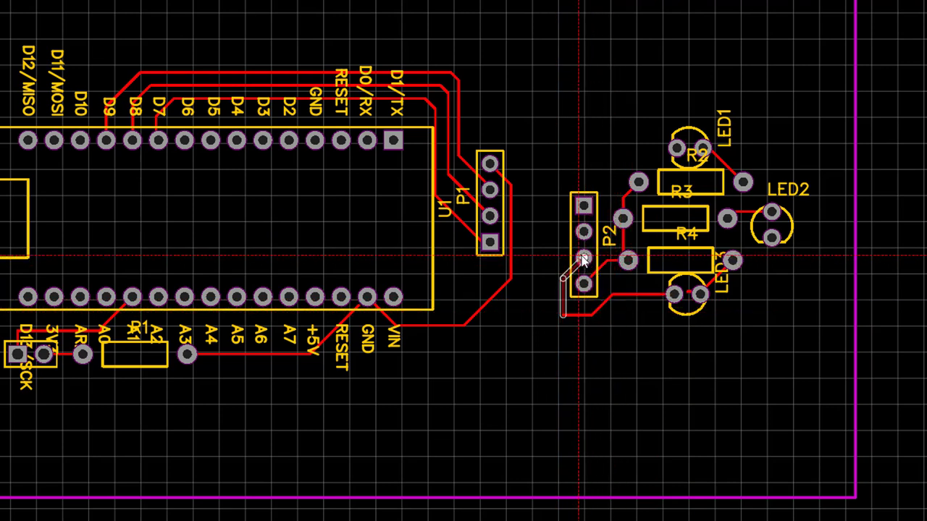
left_click(584, 260)
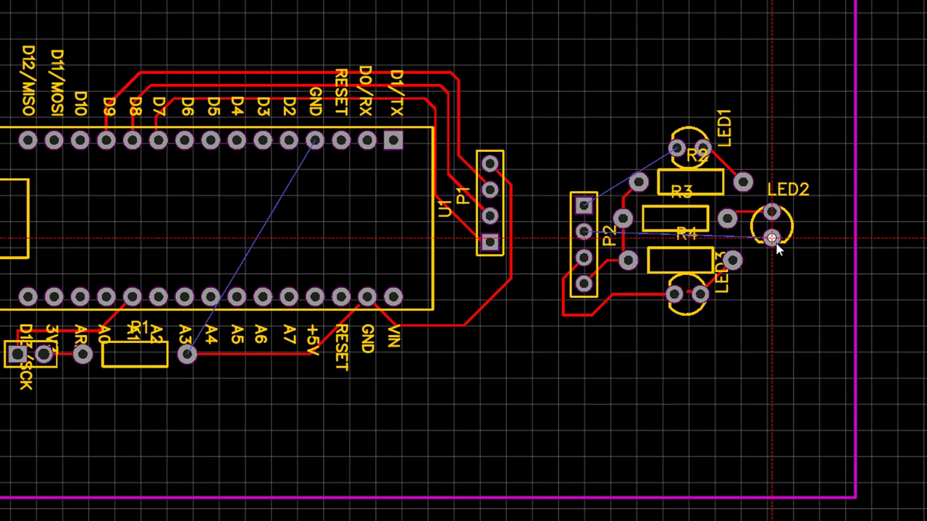
left_click(676, 148)
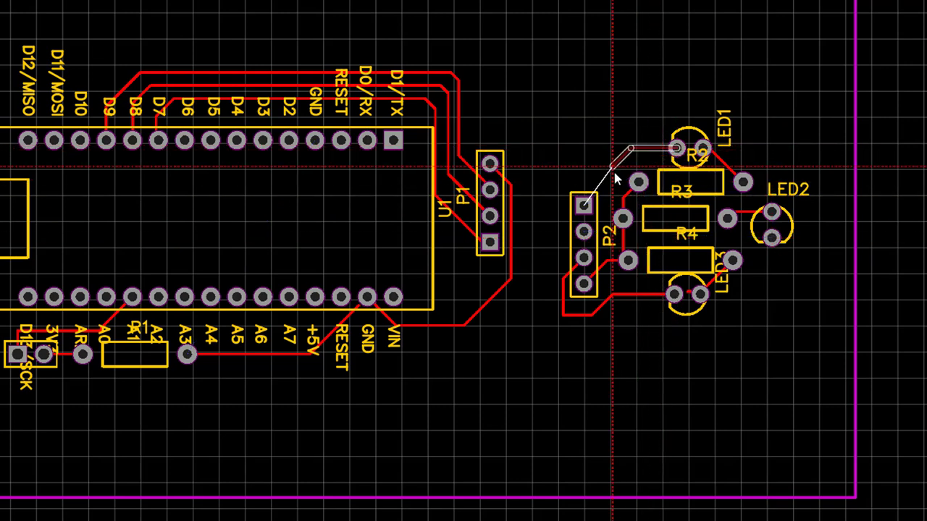
left_click(584, 205)
Route a top-layer track from LED2's lower pad, below LED3 and around P2's lower end, to P2's second pad from the top.
left_click(771, 244)
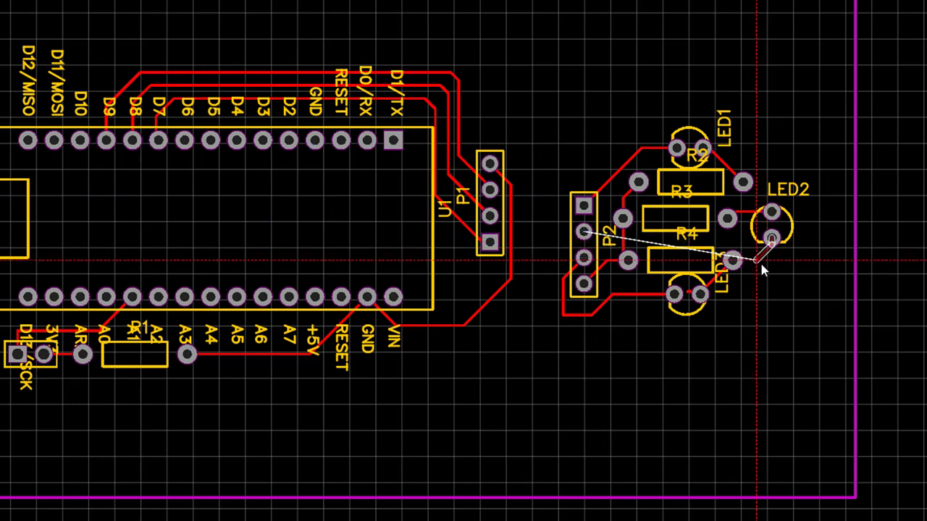
left_click(729, 307)
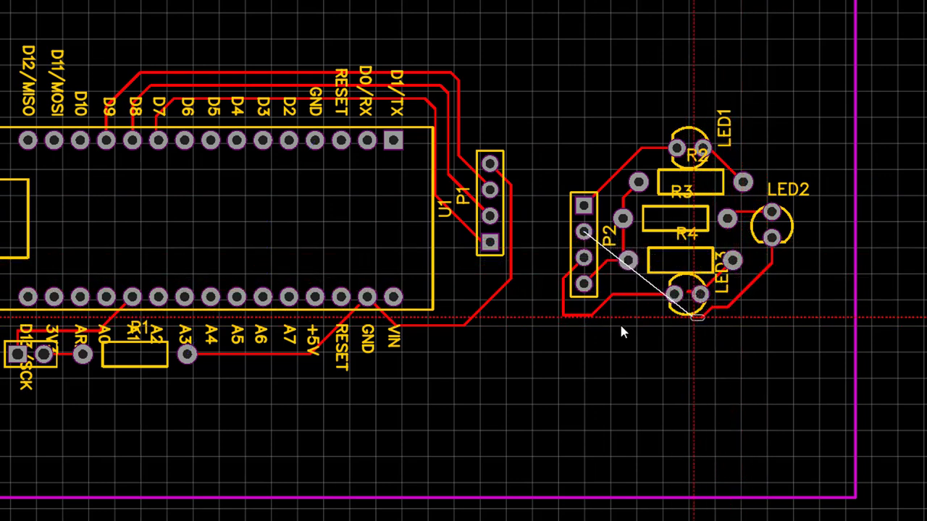
left_click(590, 323)
left_click(550, 322)
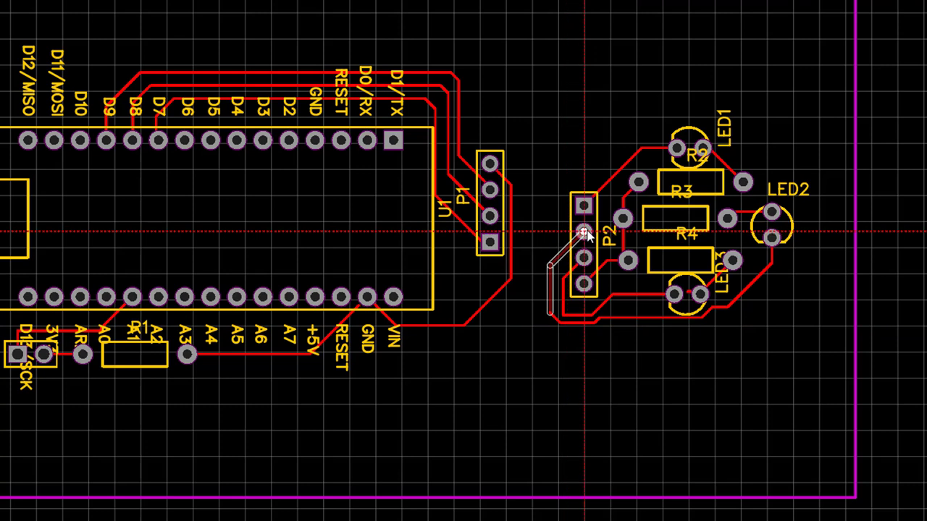
right_click(579, 103)
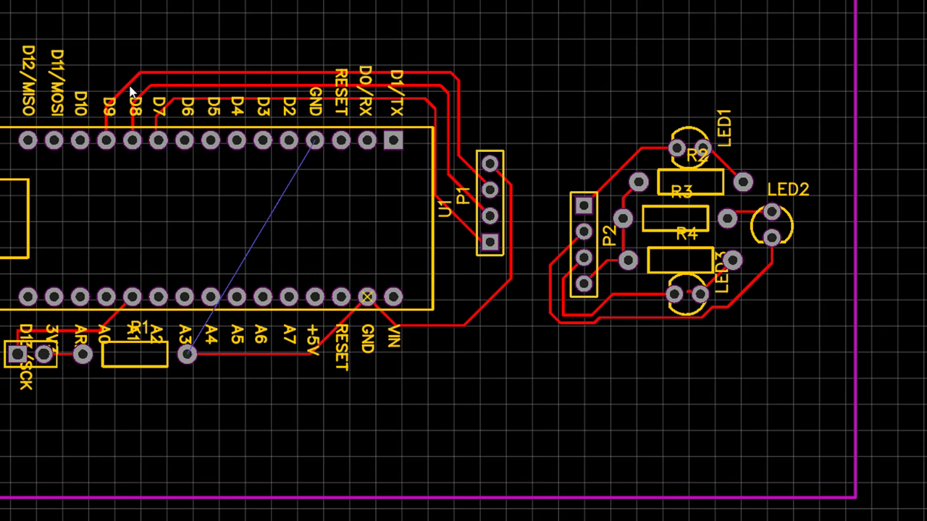
Lower the board outline's top edge to just above the tracks that run over U1.
scroll(14, 359, "down", 2)
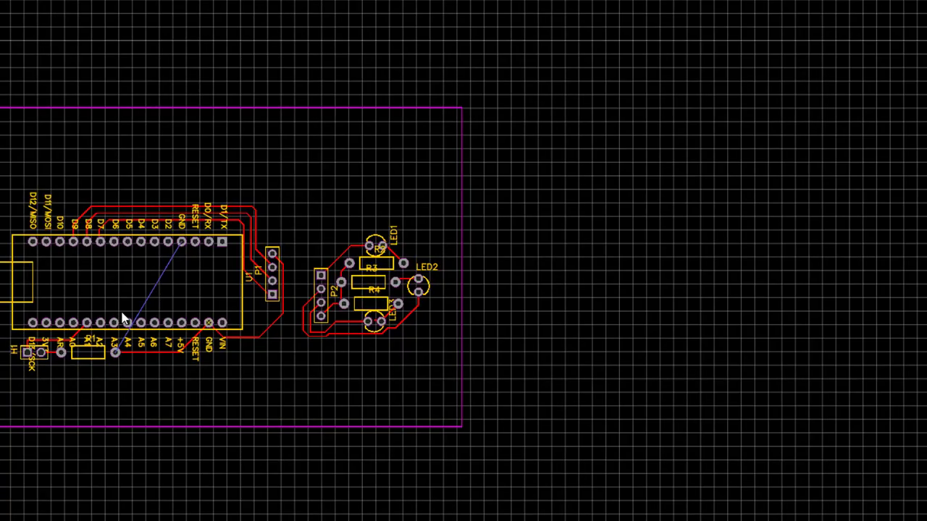
right_click_drag(116, 353, 262, 301)
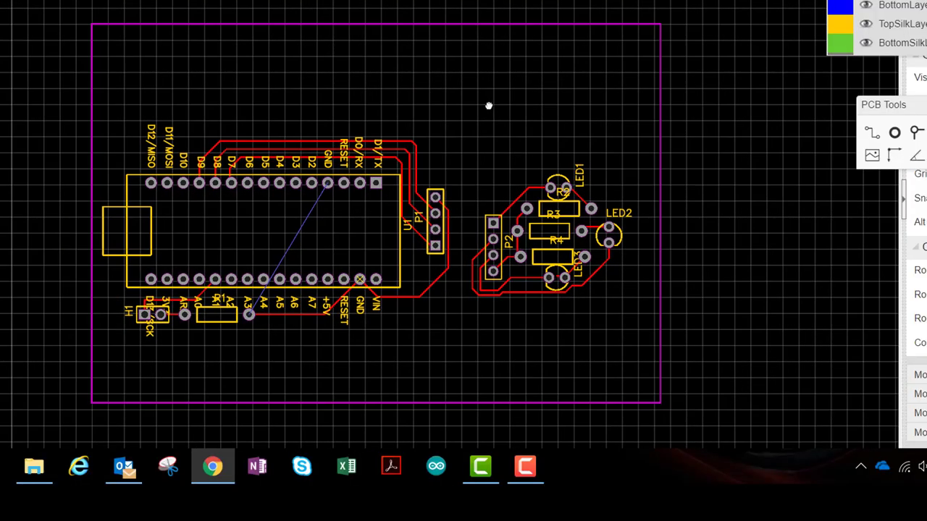
right_click_drag(488, 106, 506, 99)
left_click_drag(141, 95, 479, 379)
left_click(303, 45)
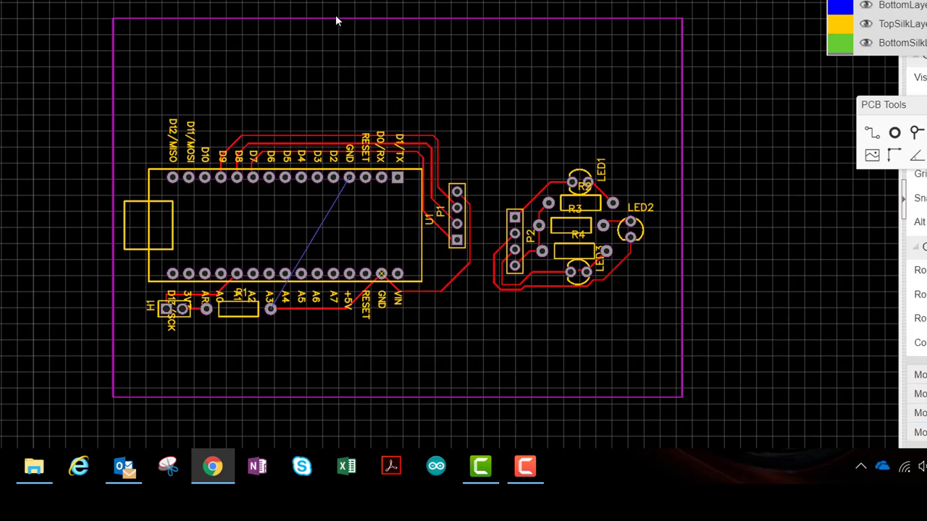
left_click(341, 18)
left_click(345, 18)
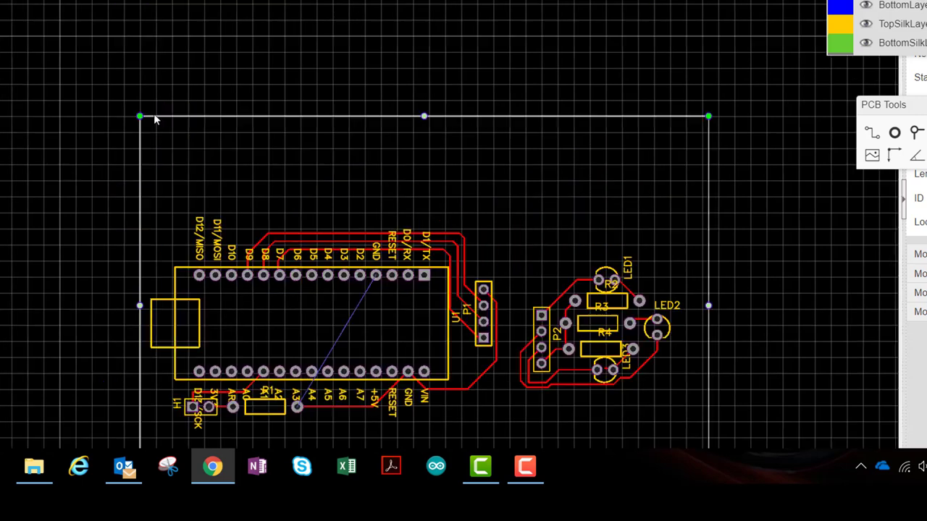
left_click_drag(154, 116, 140, 239)
right_click(140, 115)
left_click(150, 126)
scroll(149, 128, "down", 2)
scroll(144, 393, "up", 5)
scroll(134, 394, "down", 5)
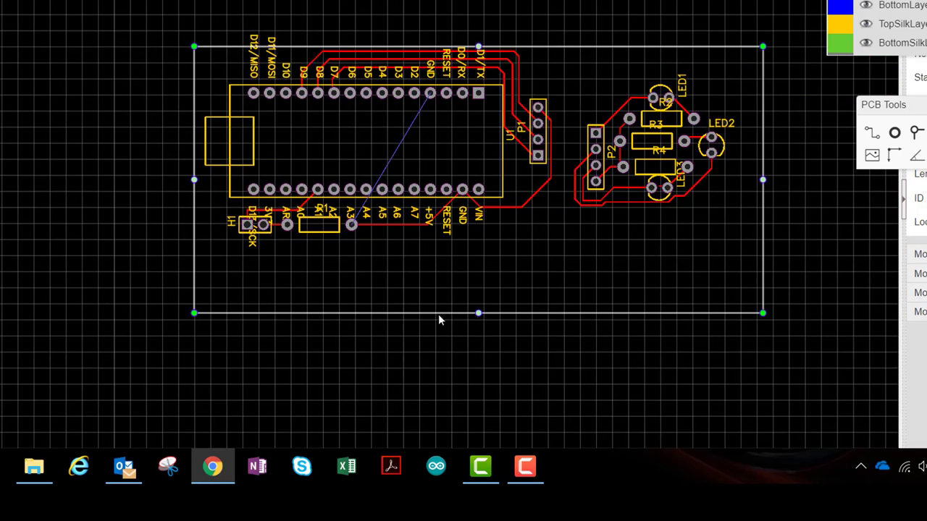
Raise the board outline's bottom edge to just below H1 and R1, making the board about 30.5 mm high.
left_click(212, 310)
left_click(207, 312)
scroll(203, 257, "up", 5)
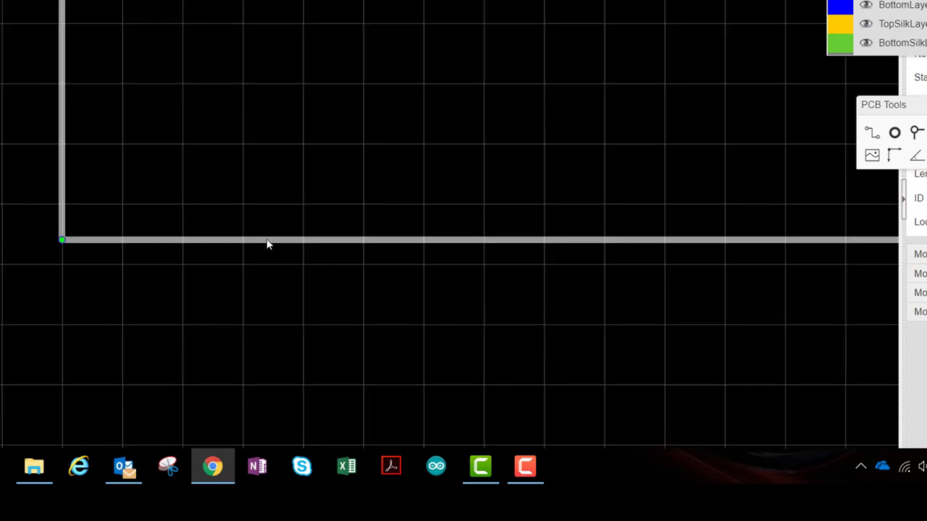
left_click_drag(268, 240, 267, 47)
scroll(228, 257, "down", 3)
left_click_drag(228, 256, 228, 215)
left_click(4, 288)
left_click(31, 286)
left_click(51, 304)
left_click(34, 222)
right_click(34, 223)
right_click(31, 354)
left_click(58, 362)
scroll(155, 290, "down", 2)
right_click(150, 43)
left_click_drag(151, 44, 149, 86)
key("ctrl+z")
key("ctrl+z")
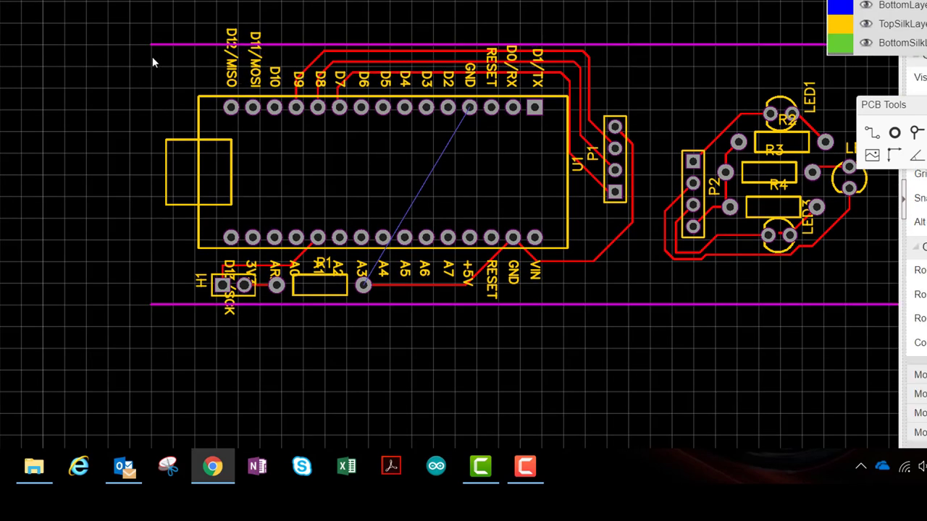
left_click_drag(150, 404, 136, 301)
scroll(158, 309, "up", 3)
scroll(189, 286, "down", 4)
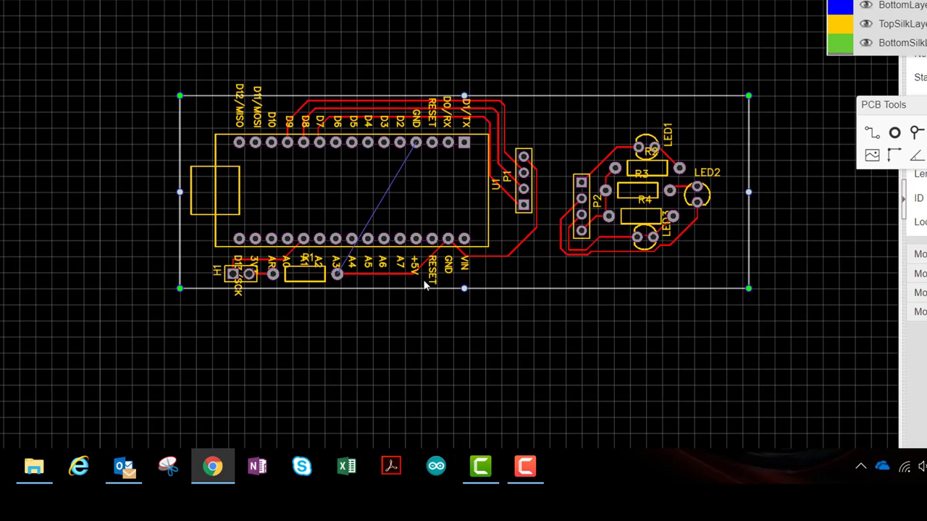
Request the Gerber fabrication file and save the board as NEW_PCB to the existing project fungineers1.
right_click_drag(419, 283, 378, 294)
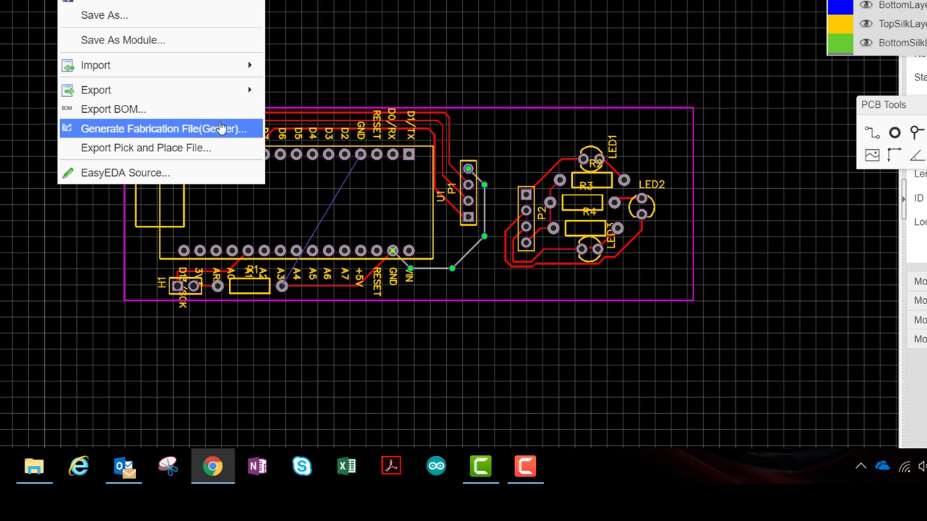
left_click(167, 131)
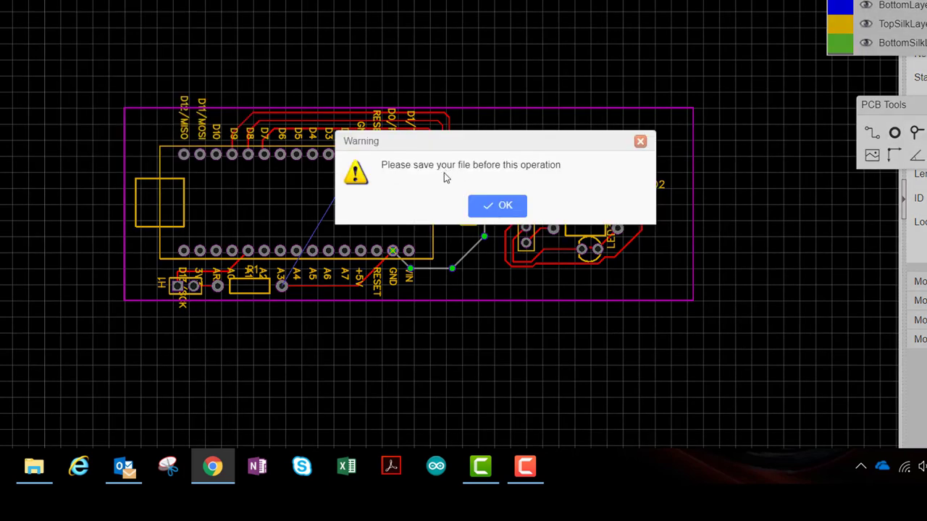
left_click(501, 208)
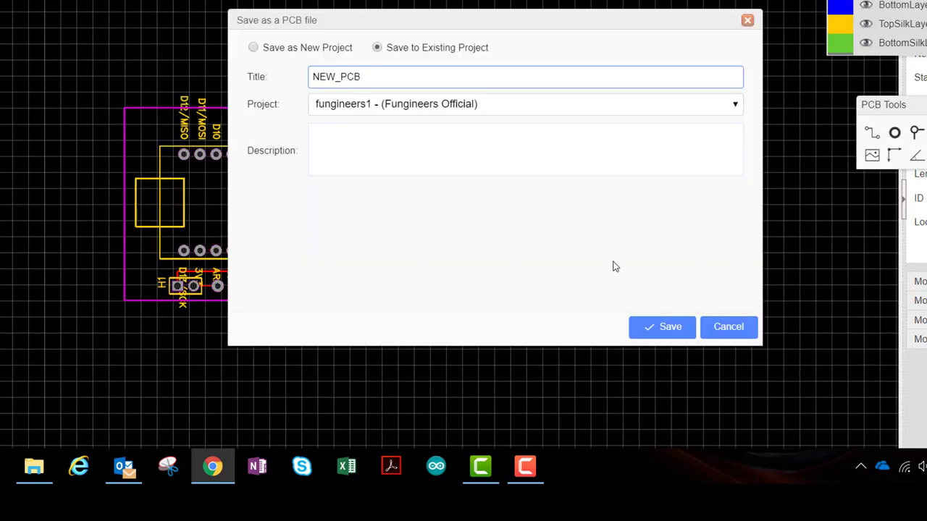
left_click(649, 325)
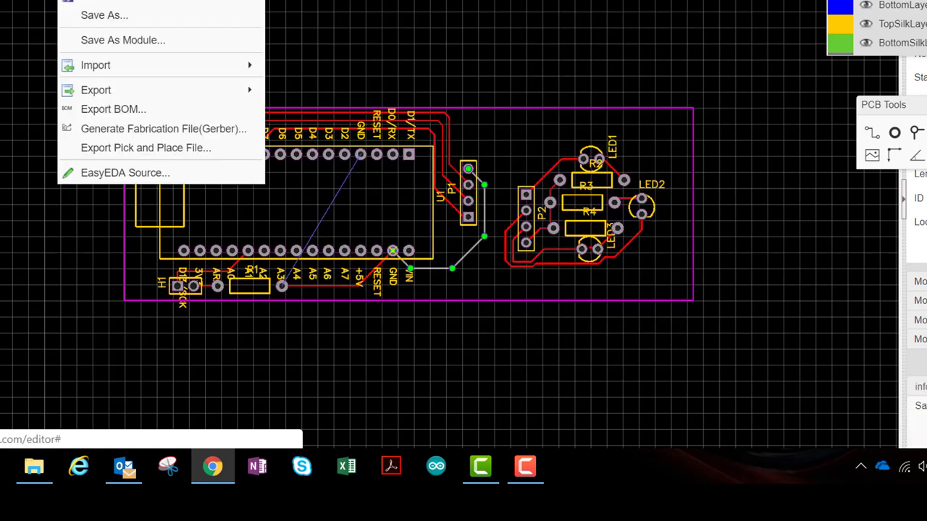
Run the DRC check before Gerber generation and inspect the Track to Track error at U1's lower GND pad.
left_click(110, 129)
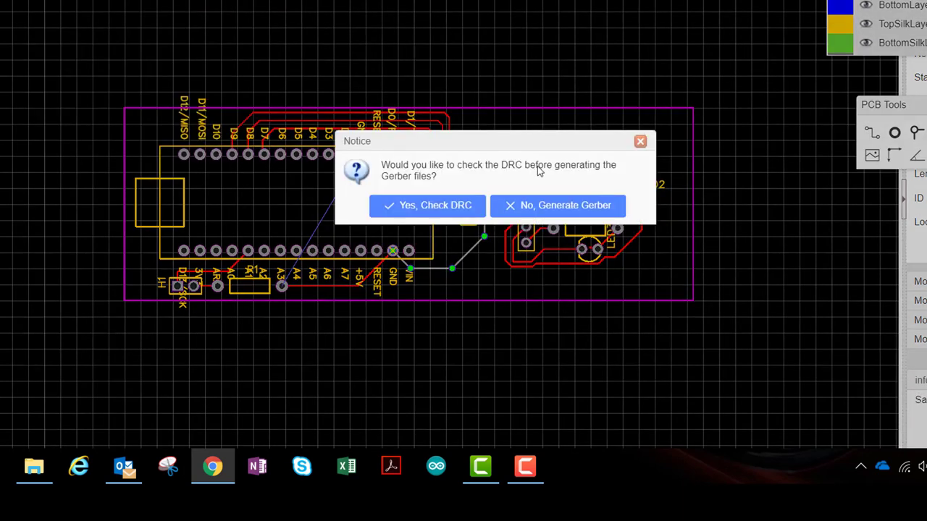
left_click(424, 215)
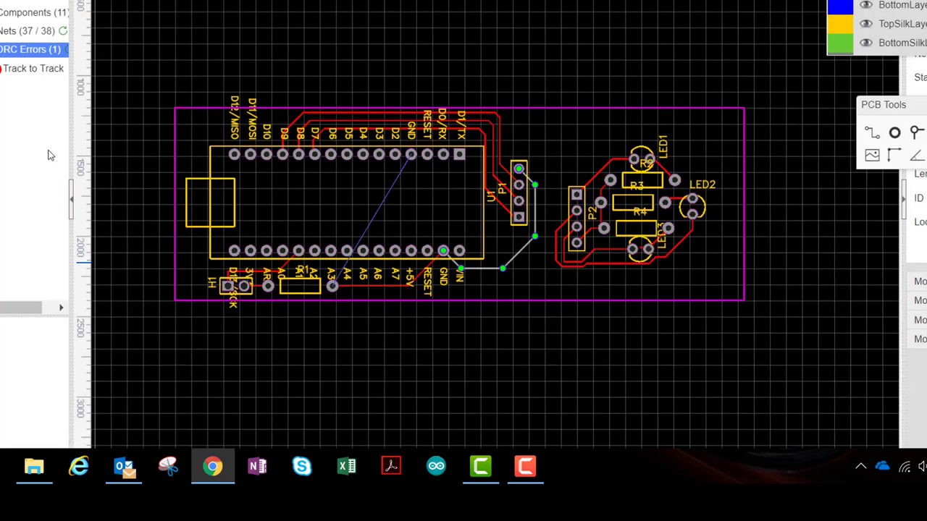
left_click_drag(71, 139, 102, 139)
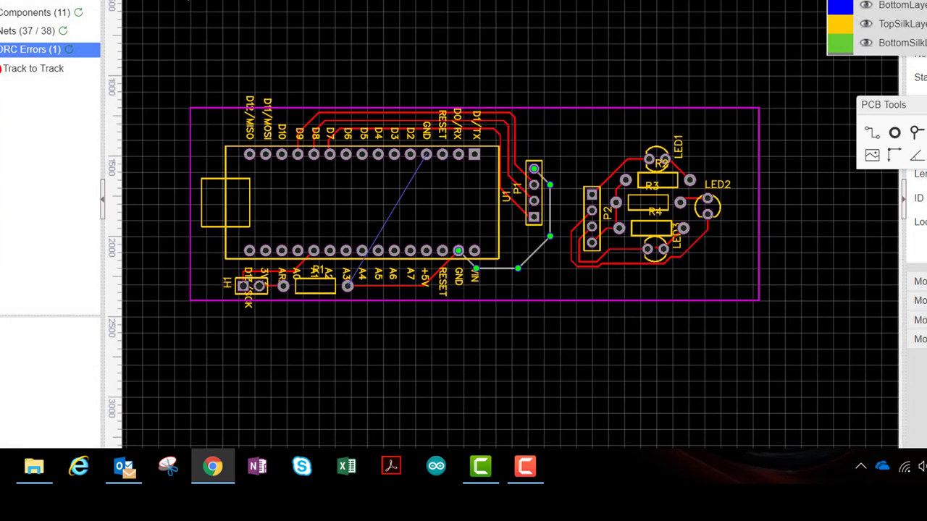
left_click(29, 70)
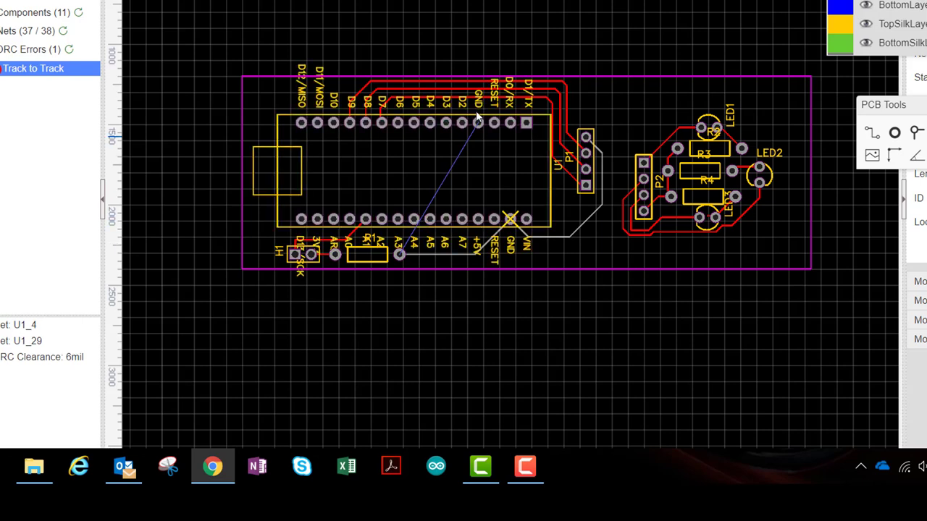
scroll(507, 215, "up", 1)
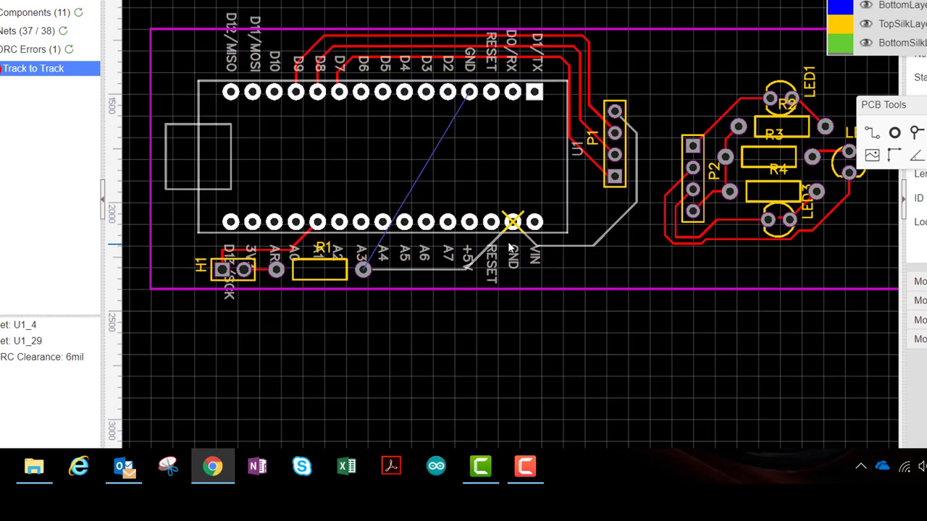
left_click(512, 222)
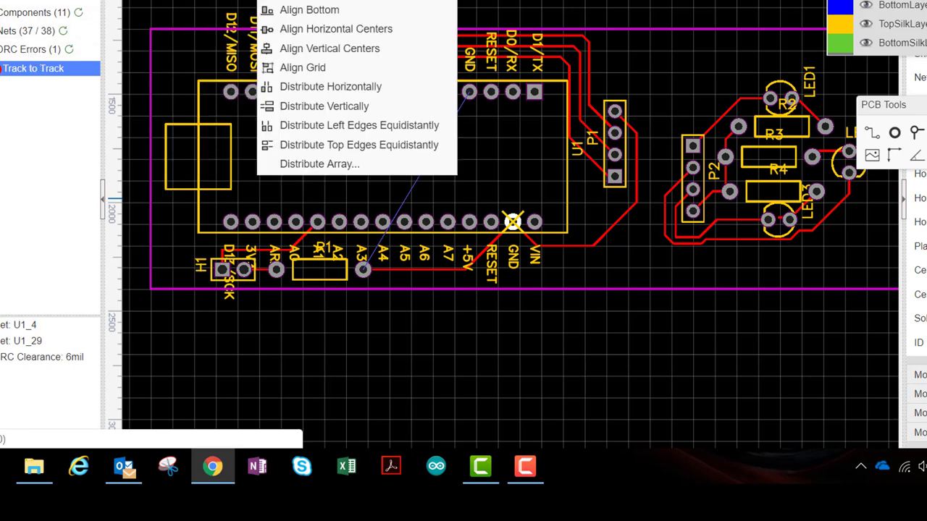
Request the Gerber fabrication file again, skipping the DRC check.
mouse_move(177, 2)
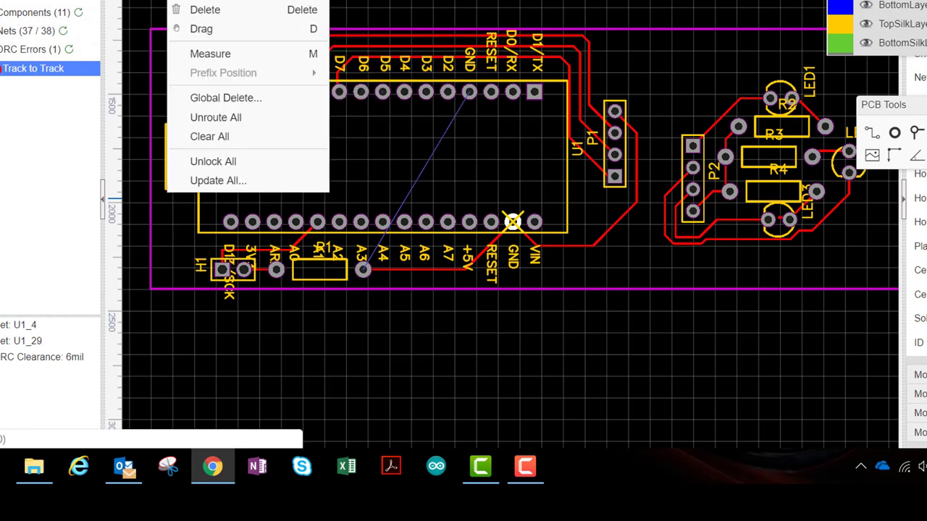
mouse_move(72, 1)
left_click(105, 135)
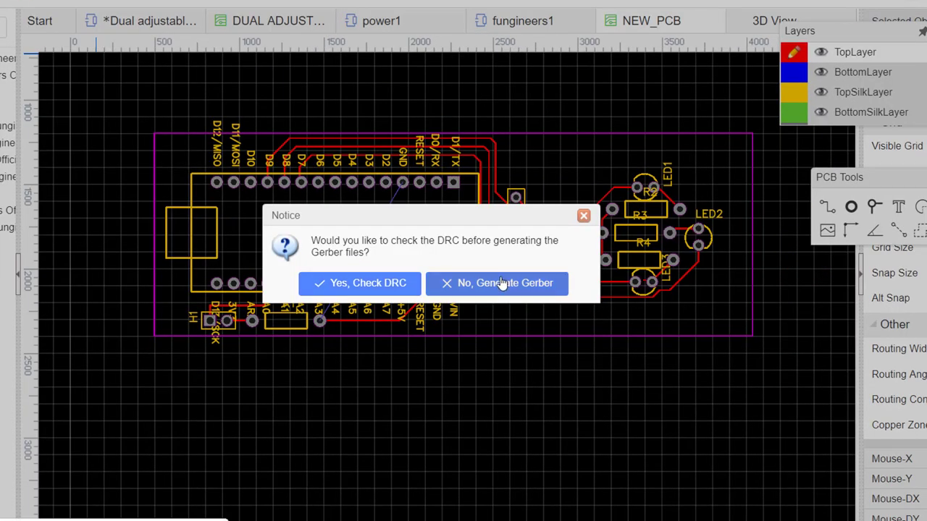
left_click(590, 283)
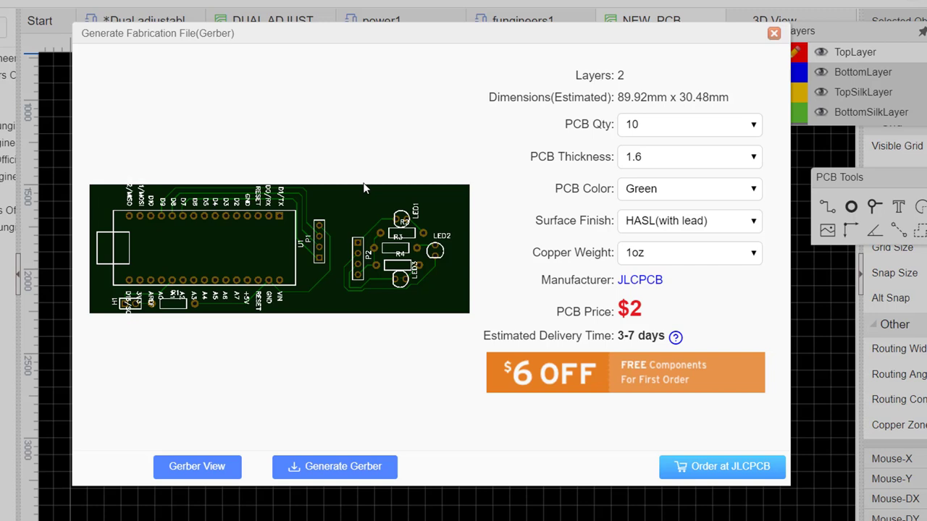
Compare PCB quantities 5 and 10 in the fabrication options, ending on 10.
left_click(722, 131)
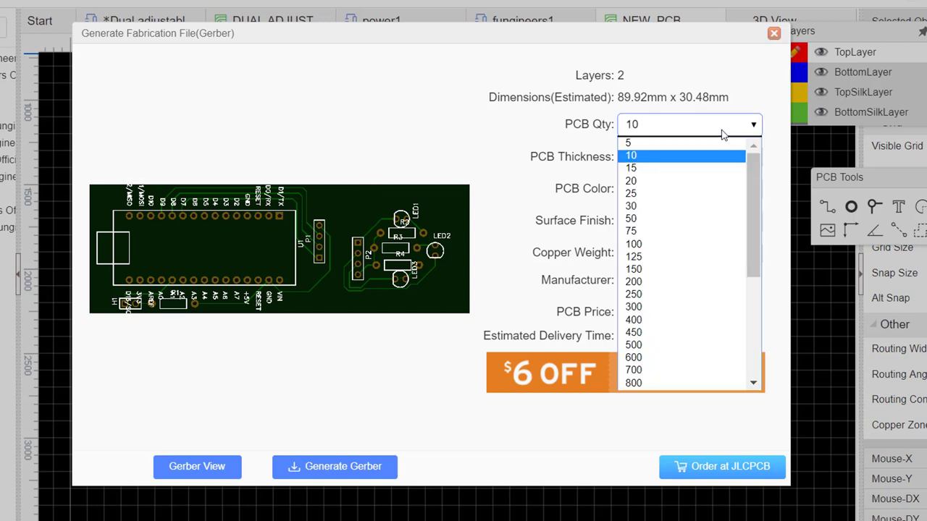
left_click(647, 159)
left_click(650, 129)
left_click(649, 143)
left_click(659, 125)
left_click(654, 155)
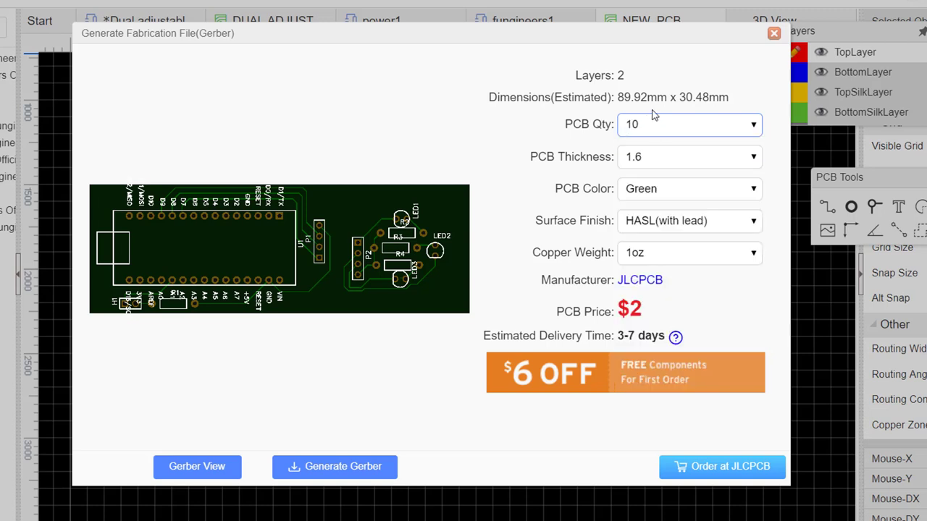
Look through the available PCB thickness, PCB color and surface finish options.
left_click(702, 165)
left_click(704, 166)
left_click(702, 189)
left_click(715, 185)
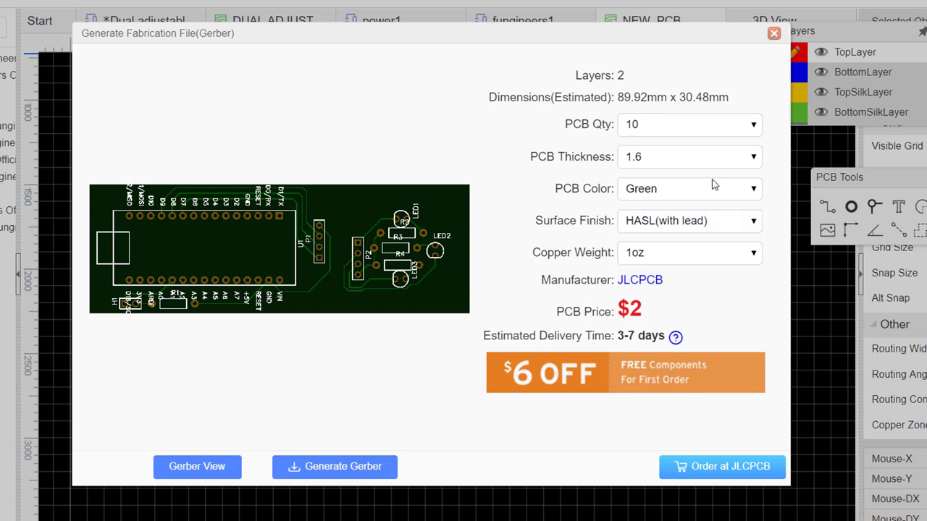
left_click(717, 223)
left_click(718, 224)
Keep the PCB quantity at 10 and start the order at JLCPCB.
left_click(688, 125)
left_click(681, 155)
left_click(709, 468)
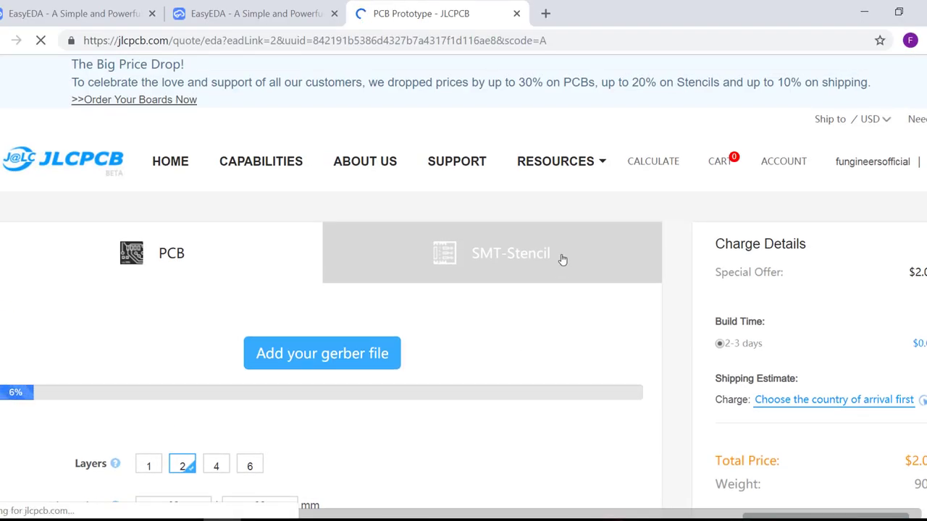
Review the JLCPCB order settings from layers down to the remark field and the uploaded board preview.
scroll(560, 257, "down", 2)
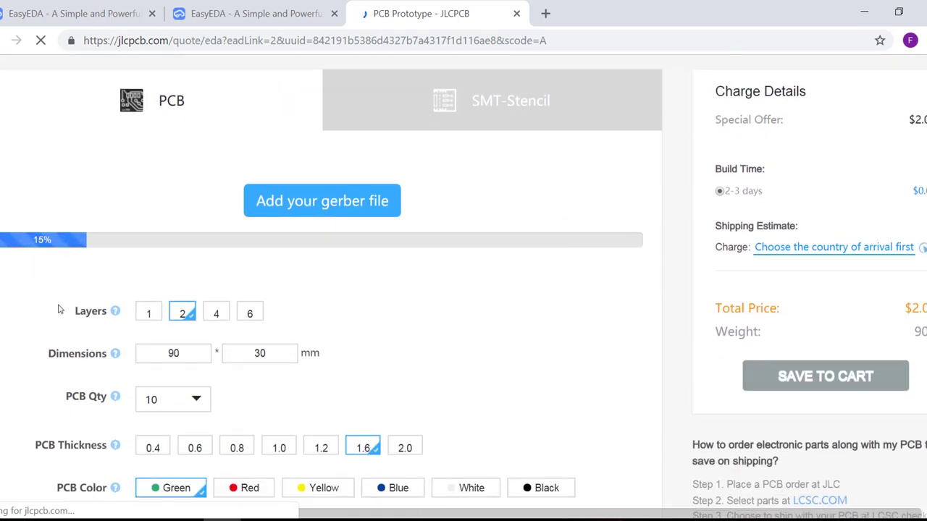
scroll(130, 186, "down", 2)
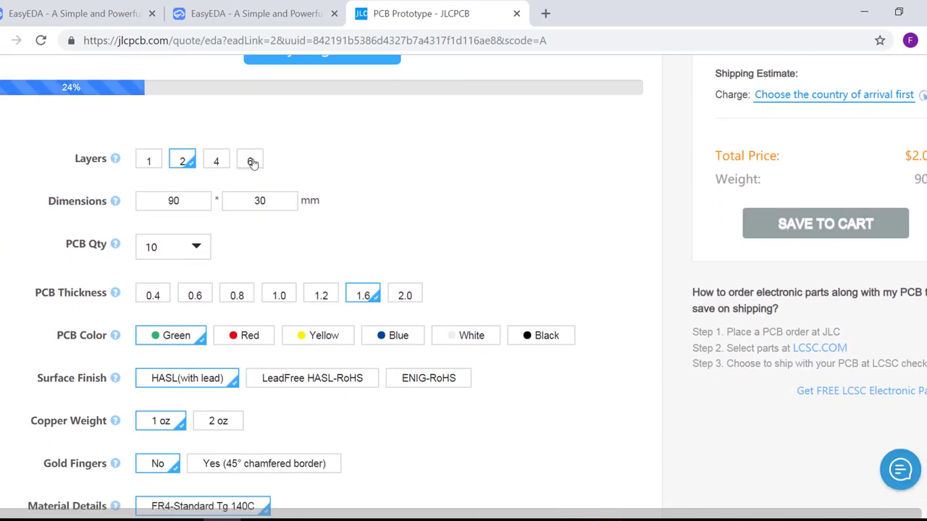
scroll(250, 239, "down", 2)
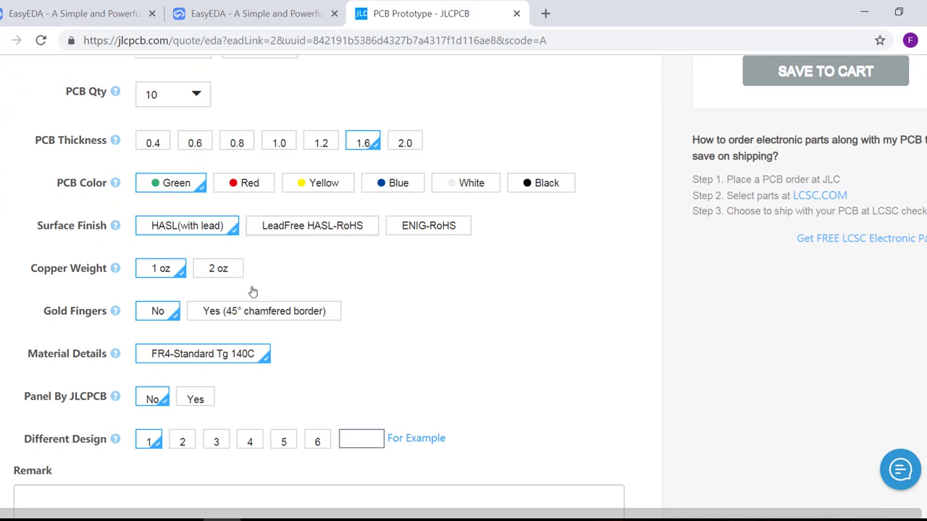
scroll(278, 293, "down", 2)
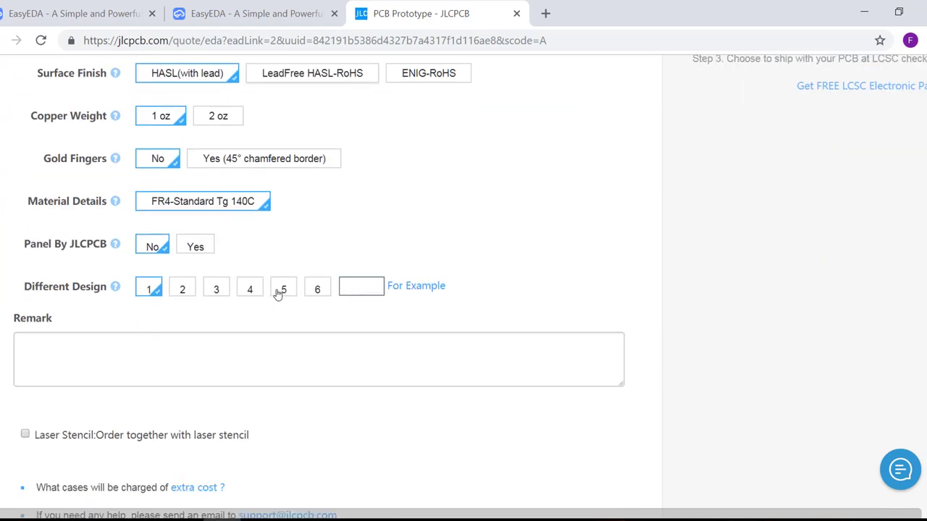
scroll(278, 294, "up", 3)
scroll(274, 288, "down", 1)
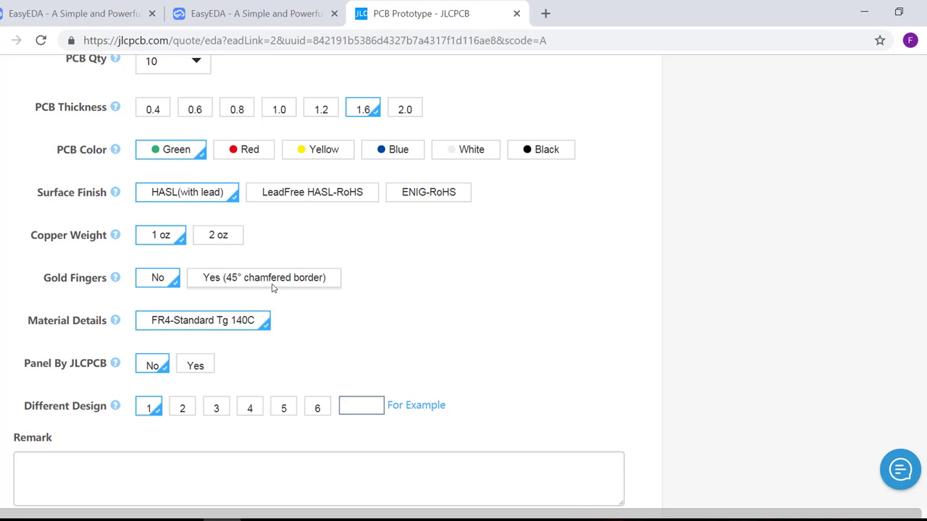
scroll(272, 288, "up", 5)
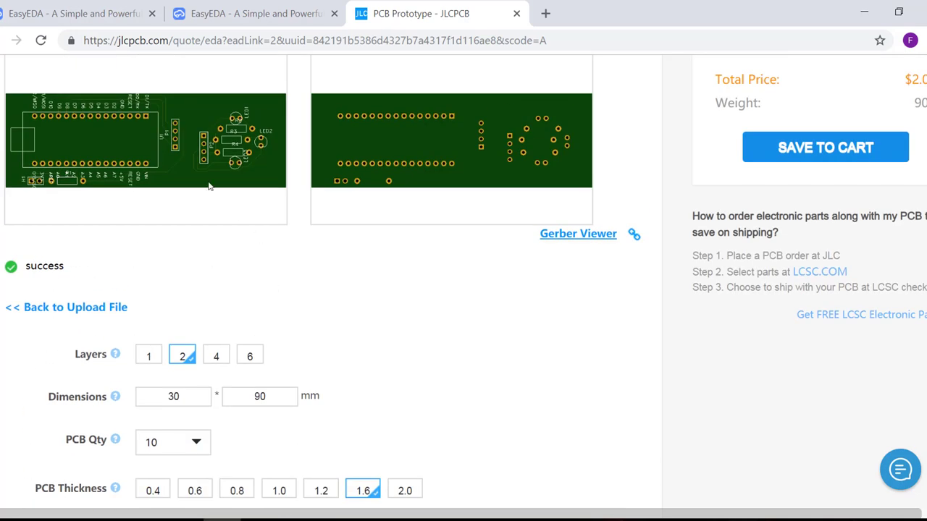
scroll(217, 285, "up", 2)
Switch briefly to EasyEDA's fabrication summary, return to JLCPCB and examine the board's front and back previews and order options.
left_click(287, 24)
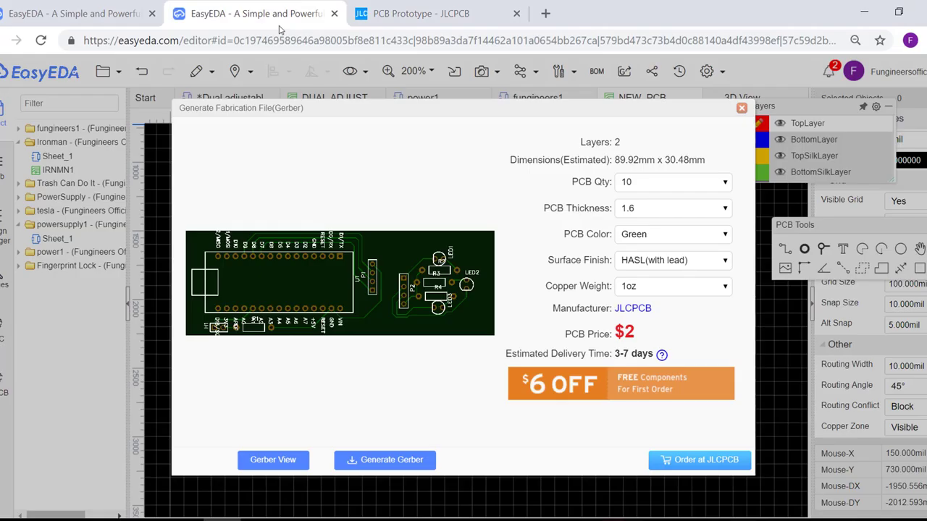
left_click(352, 16)
scroll(304, 297, "down", 7)
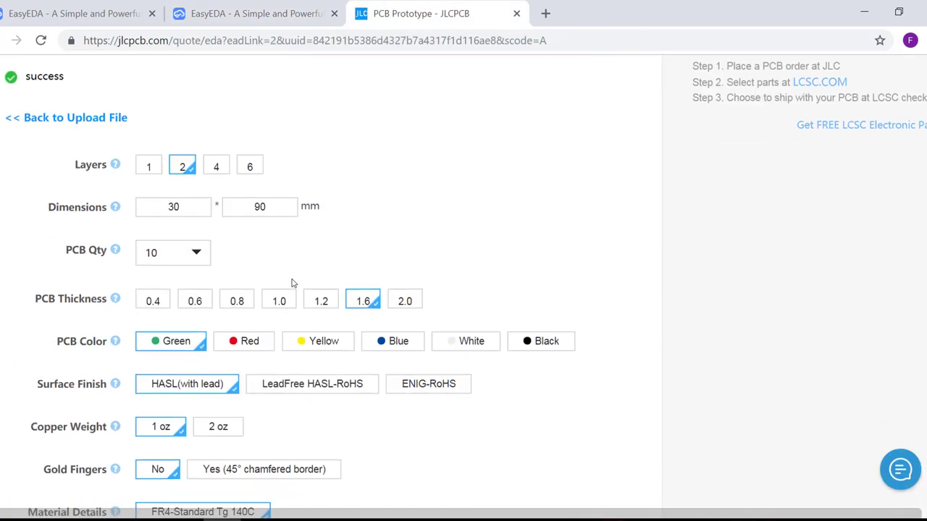
scroll(230, 306, "up", 7)
scroll(231, 307, "up", 1)
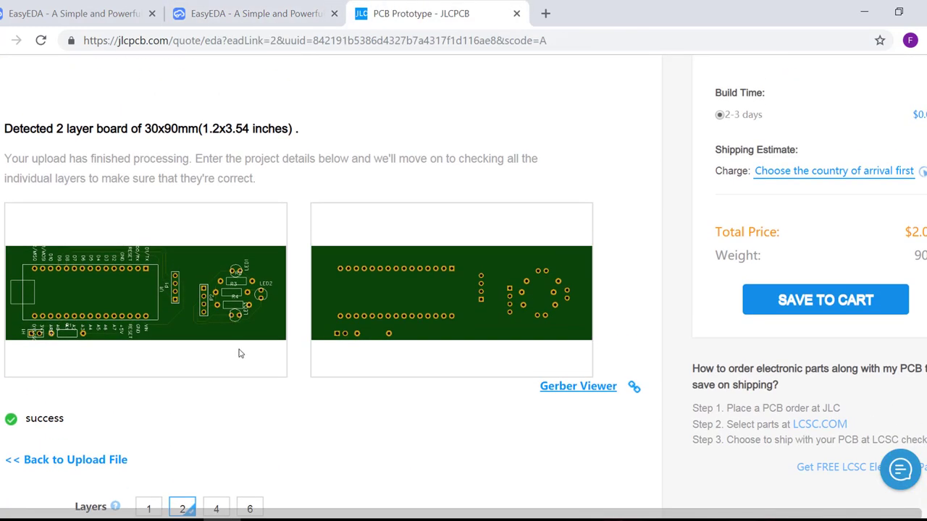
scroll(214, 315, "up", 3)
scroll(137, 296, "down", 3)
scroll(523, 338, "down", 2)
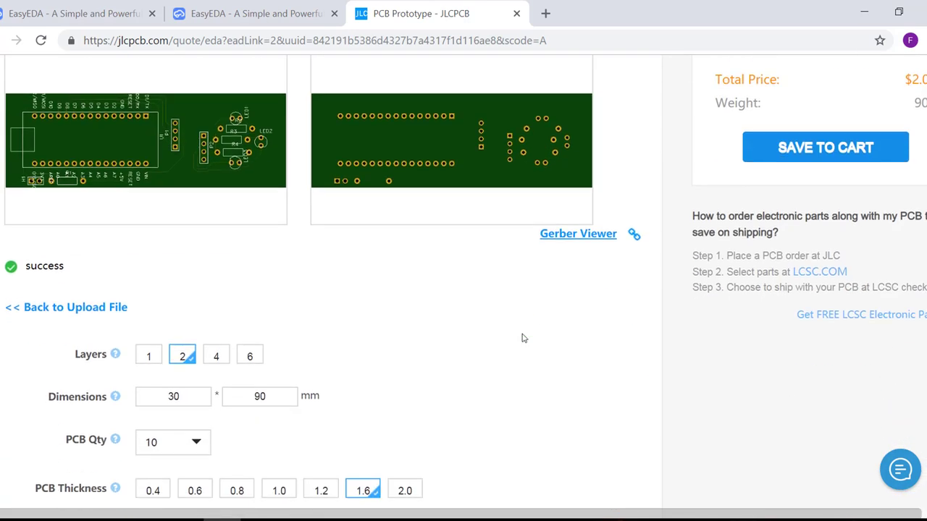
Review the full list of board options once more, followed by the build time and shipping estimate in the charge details.
scroll(524, 338, "down", 1)
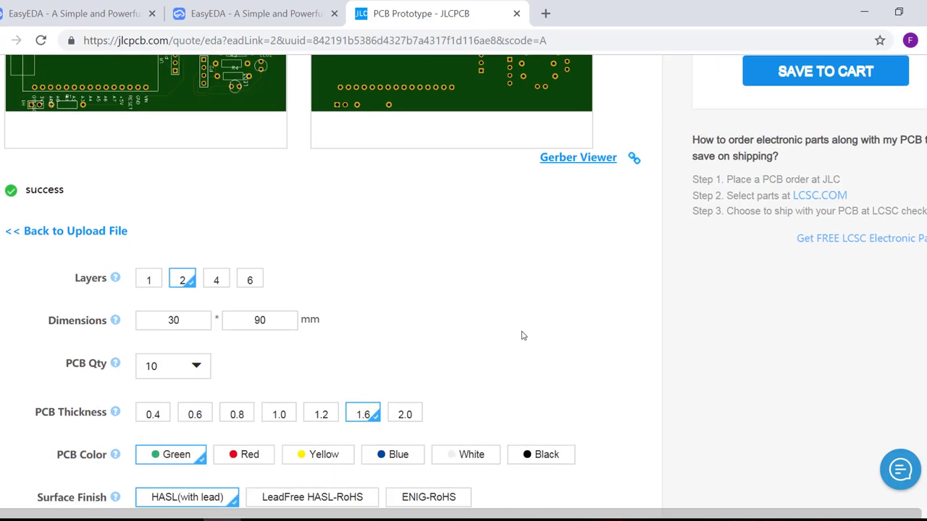
scroll(524, 336, "down", 6)
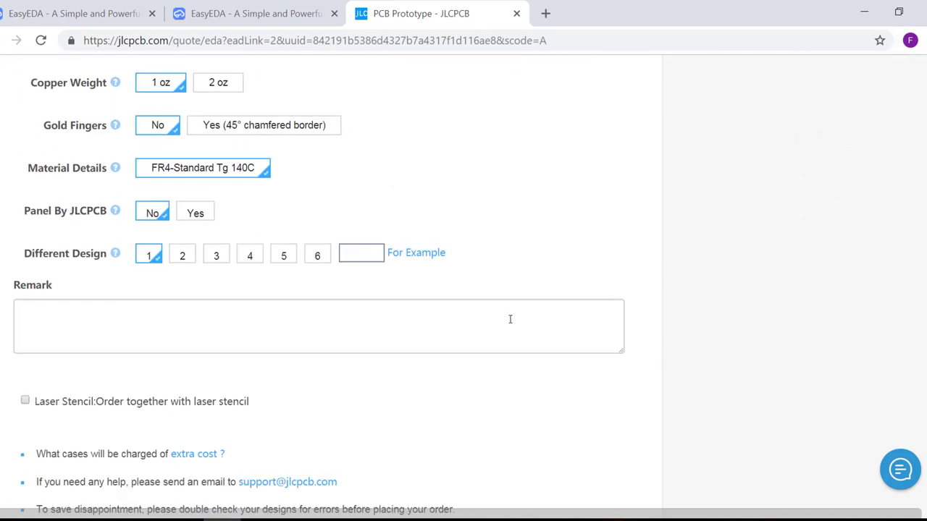
scroll(509, 319, "down", 4)
scroll(507, 317, "up", 15)
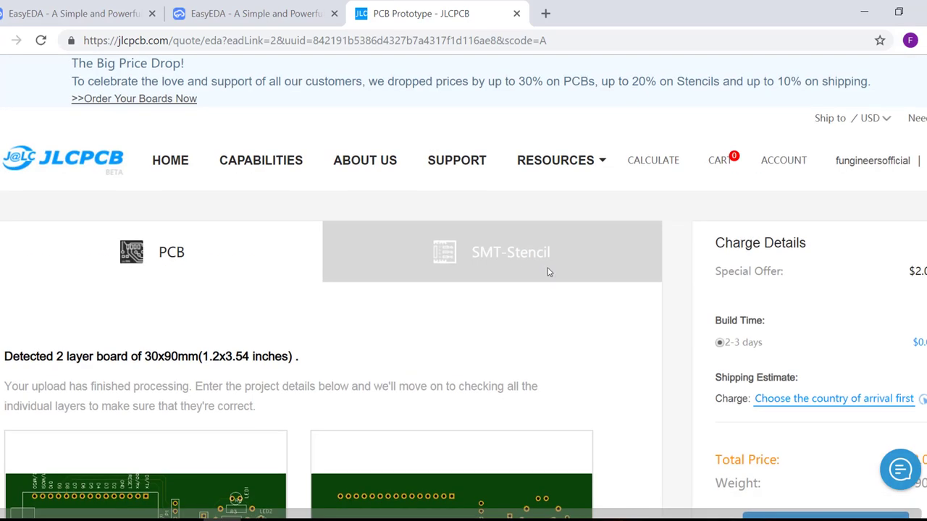
scroll(700, 217, "down", 3)
scroll(700, 217, "up", 1)
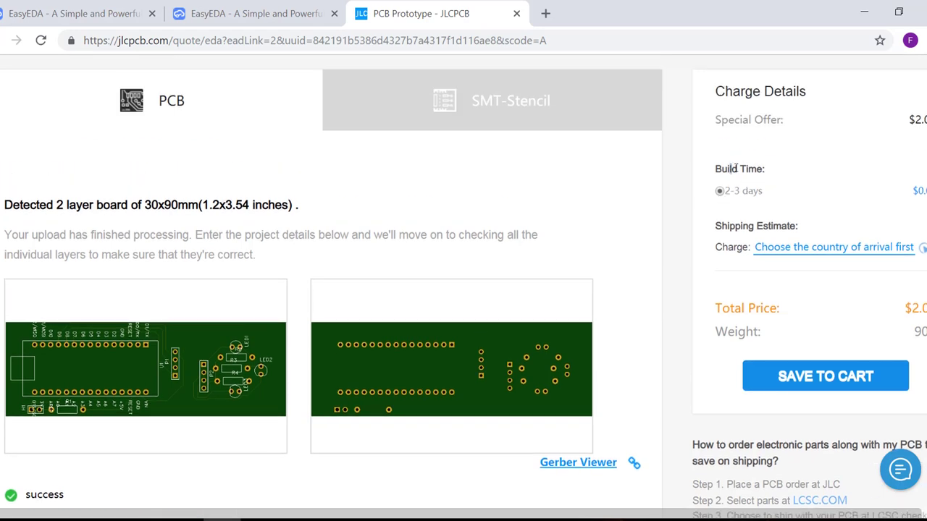
left_click_drag(744, 172, 775, 171)
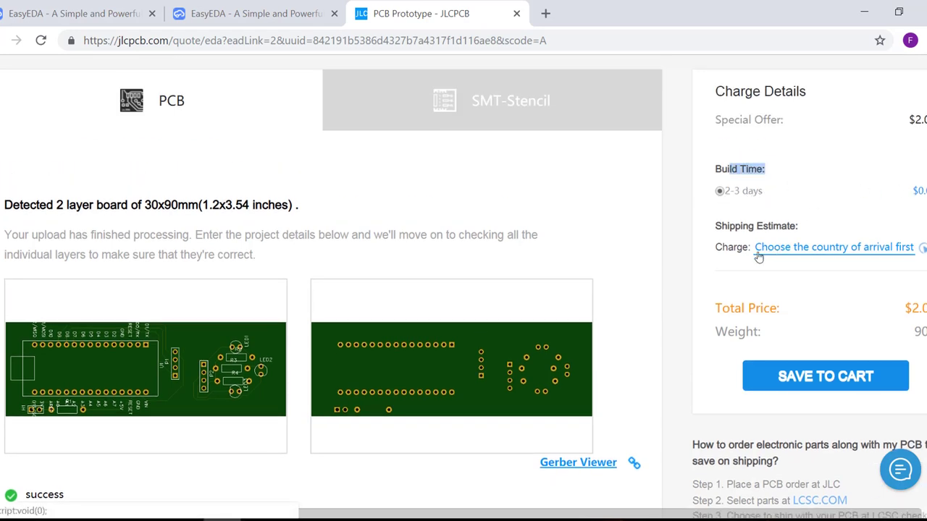
left_click(725, 225)
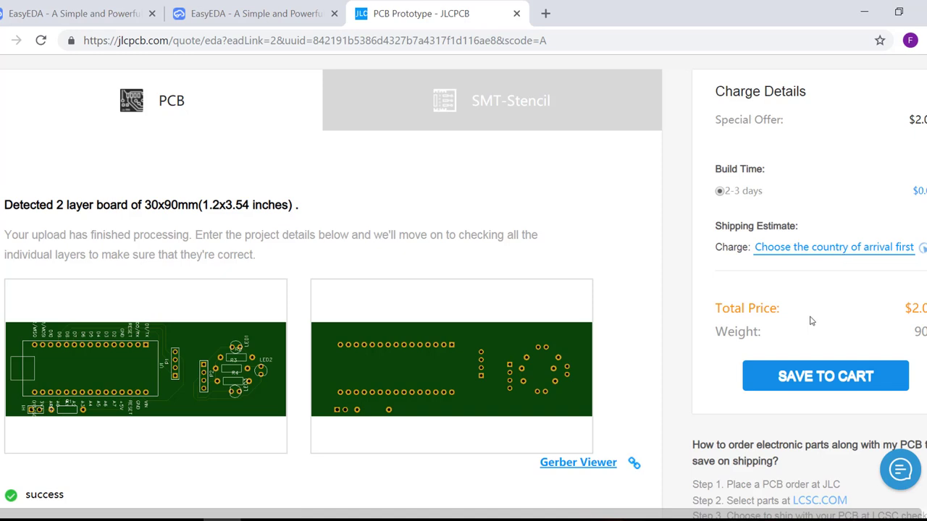
Save the configured PCB to the cart, check its price there and proceed to secure checkout.
left_click(797, 389)
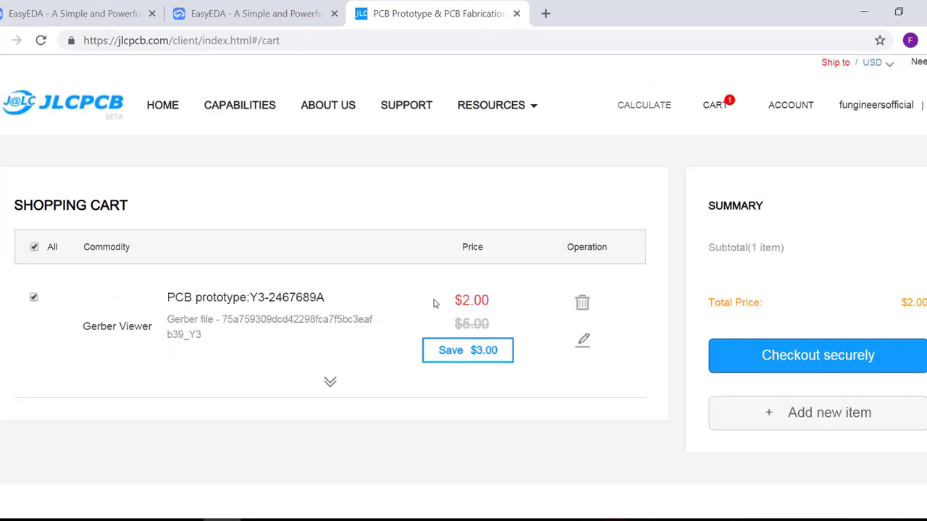
left_click_drag(433, 303, 500, 307)
left_click(500, 307)
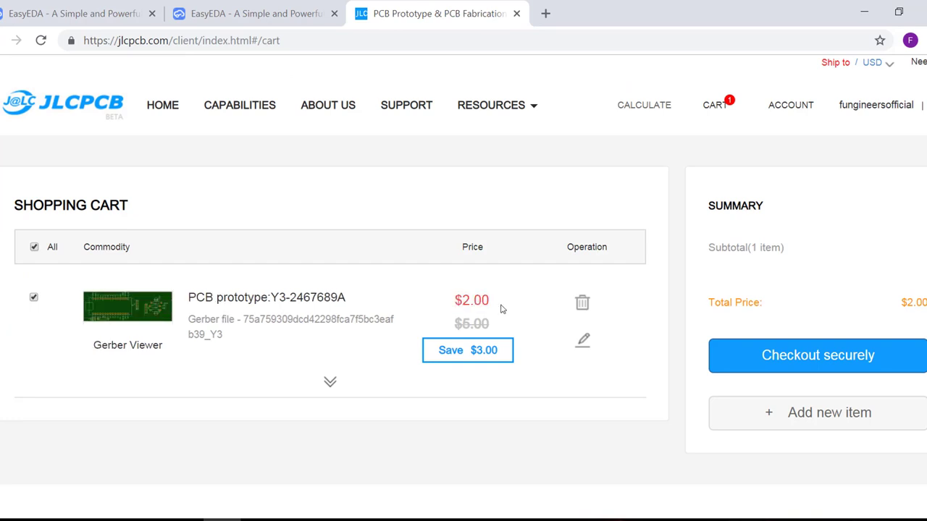
left_click_drag(443, 307, 507, 309)
left_click(507, 312)
left_click(813, 349)
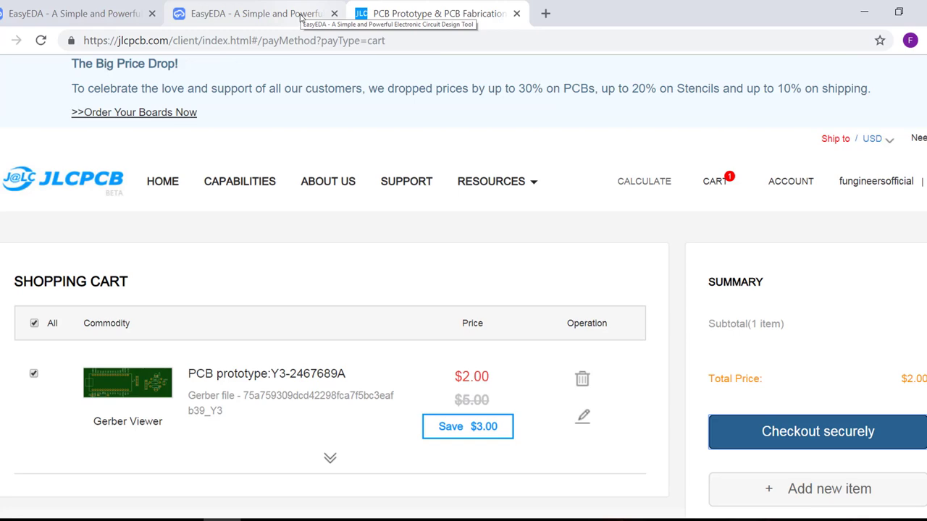
Look over the shipping and payment methods at checkout, switching briefly to the NEW_PCB layout in EasyEDA and back to JLCPCB.
left_click(290, 14)
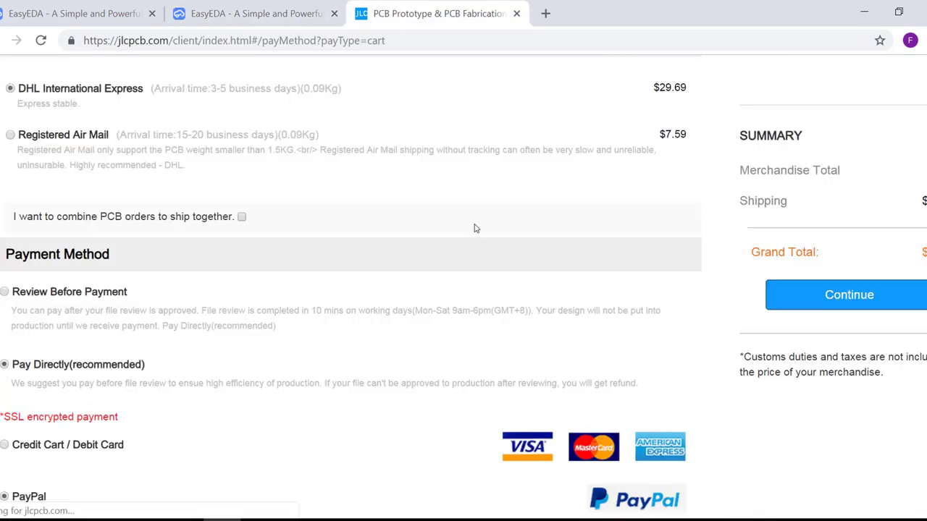
scroll(476, 229, "down", 3)
left_click(228, 14)
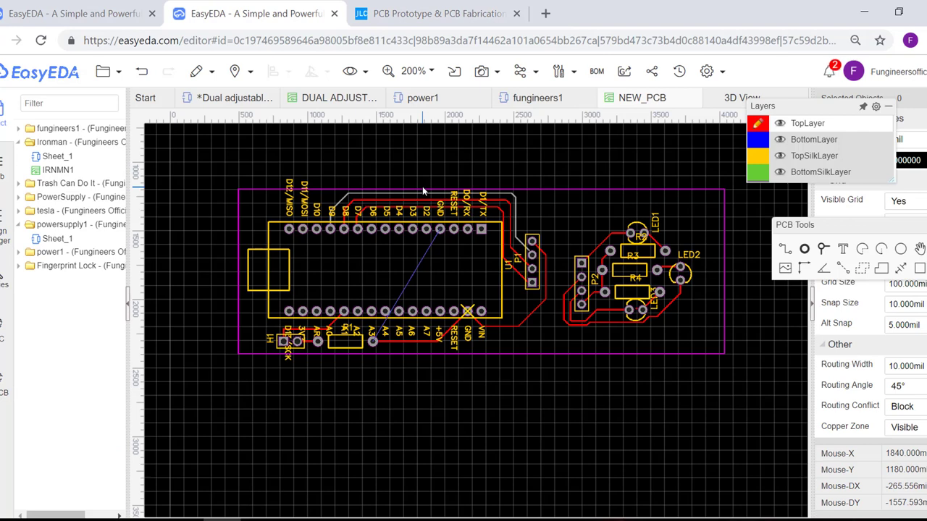
left_click(420, 71)
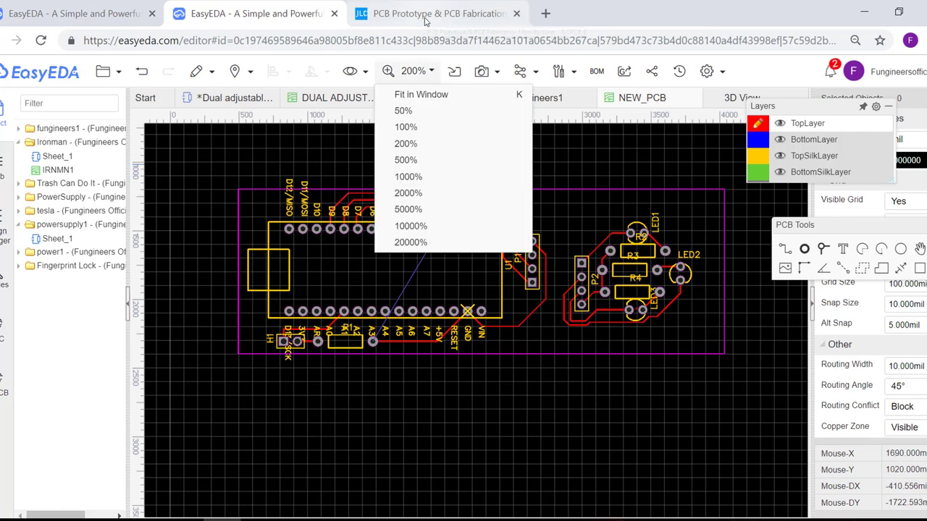
left_click(527, 14)
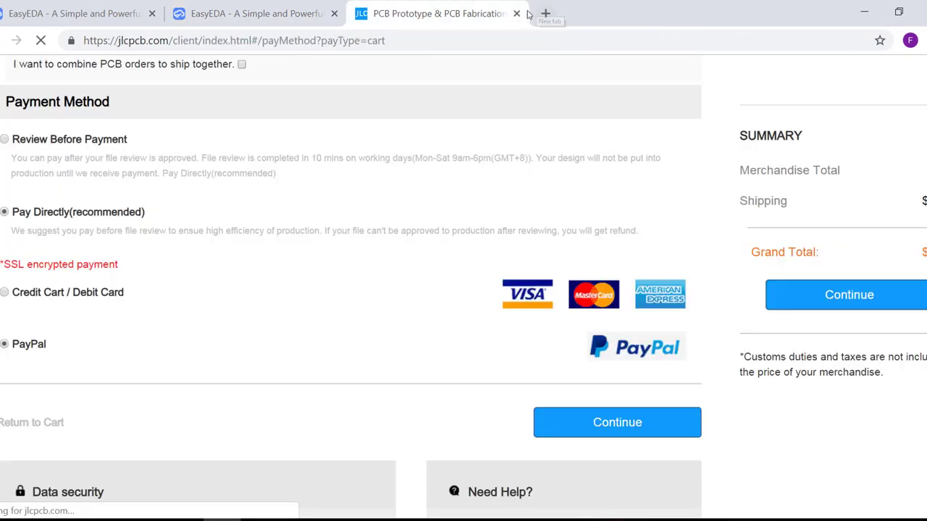